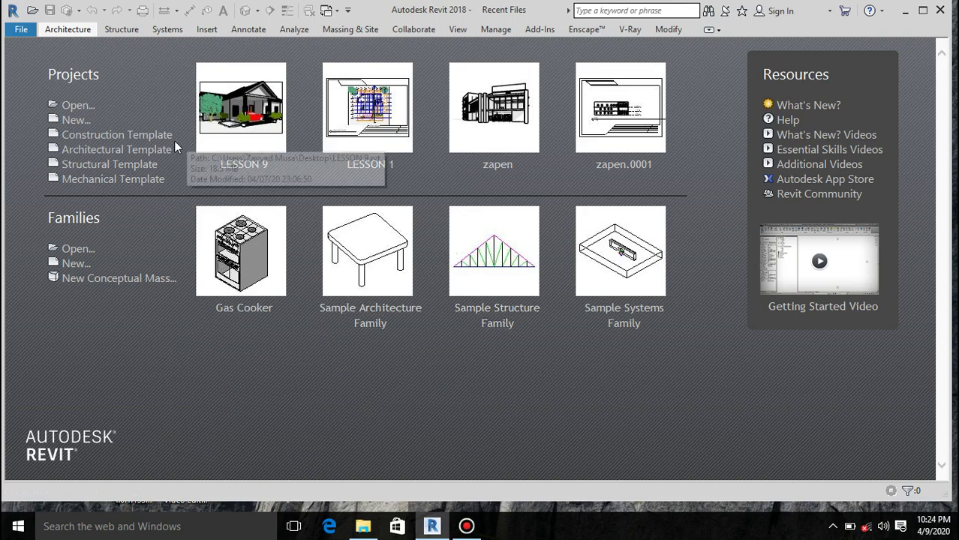
Start a new empty project from the Architectural Template and bring up the File menu
click(152, 156)
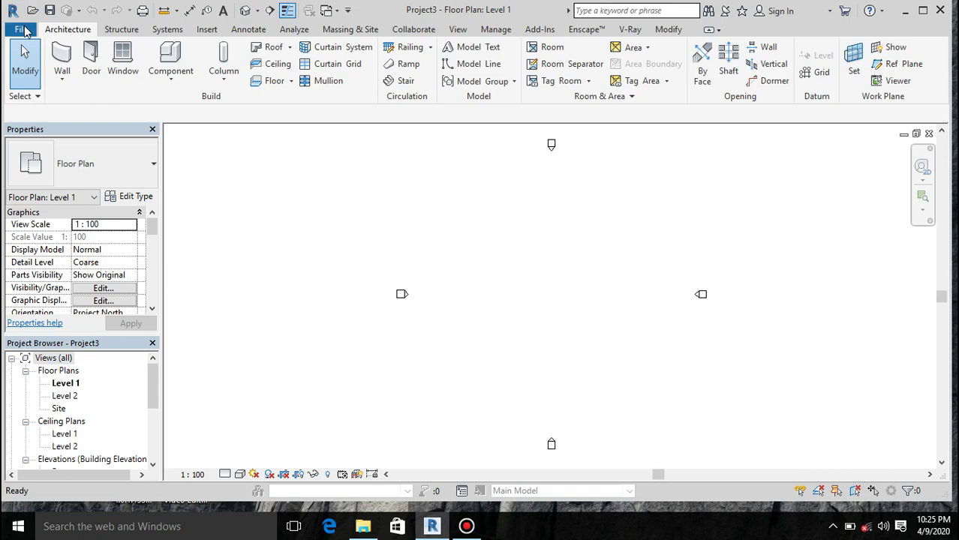
click(23, 29)
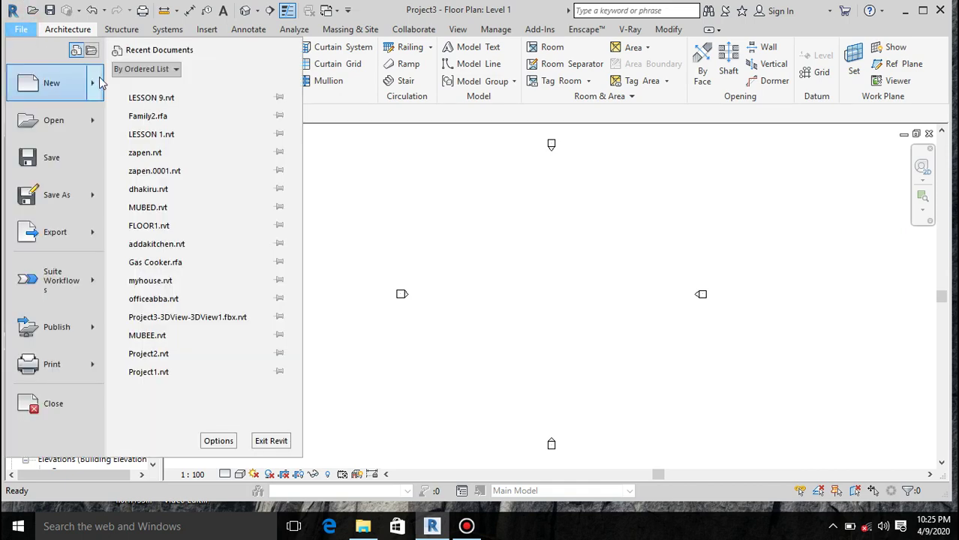
Create a new family from Family Templates > English_I > Curtain Panel Pattern Based.rft
mouse_move(100, 84)
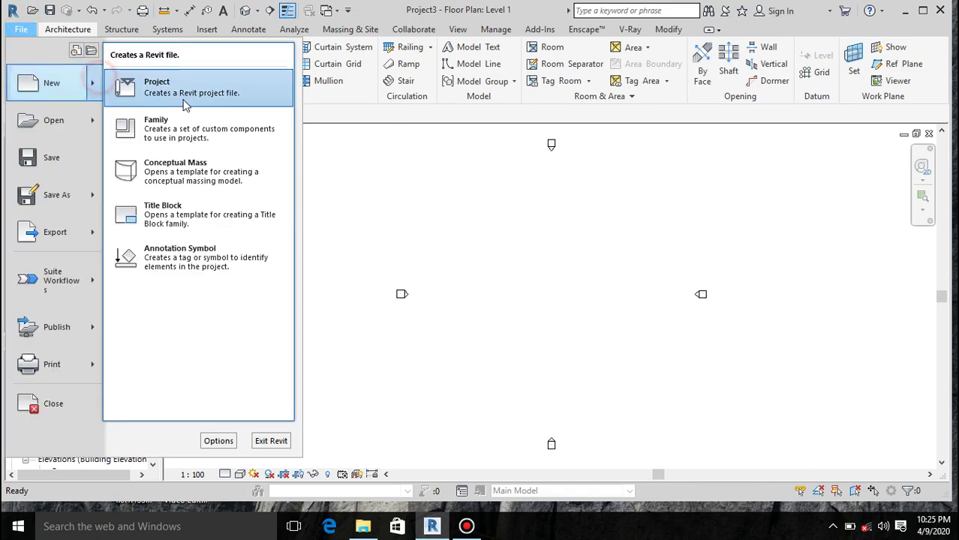
click(203, 141)
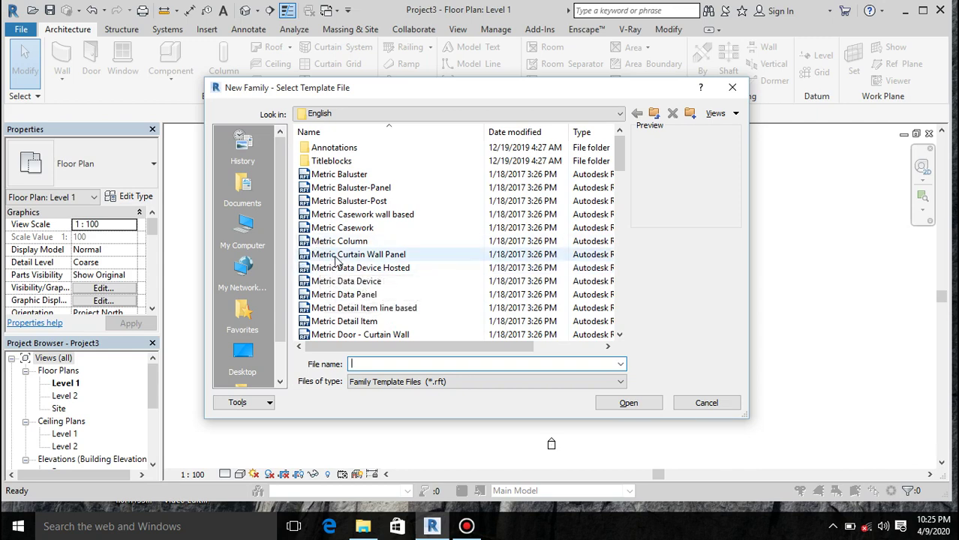
click(339, 114)
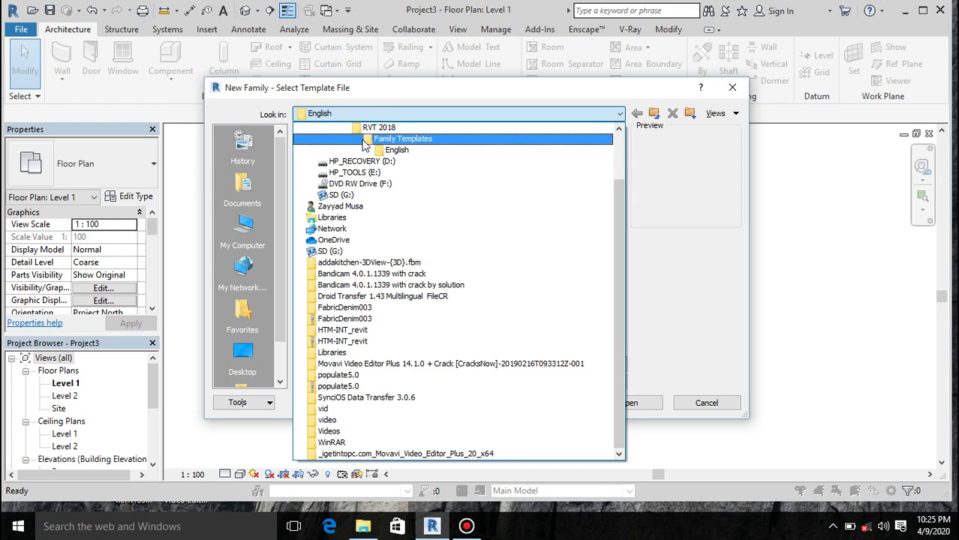
click(398, 139)
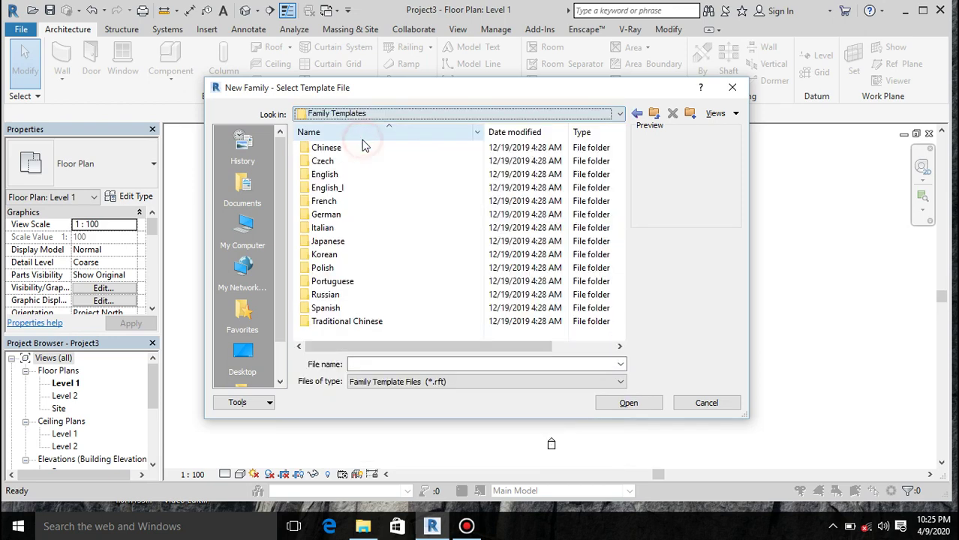
double_click(337, 191)
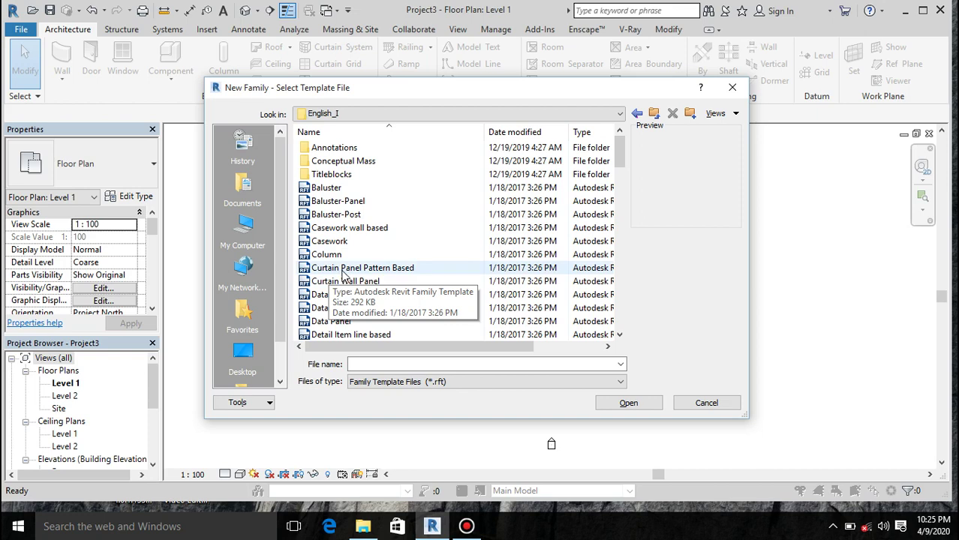
click(343, 270)
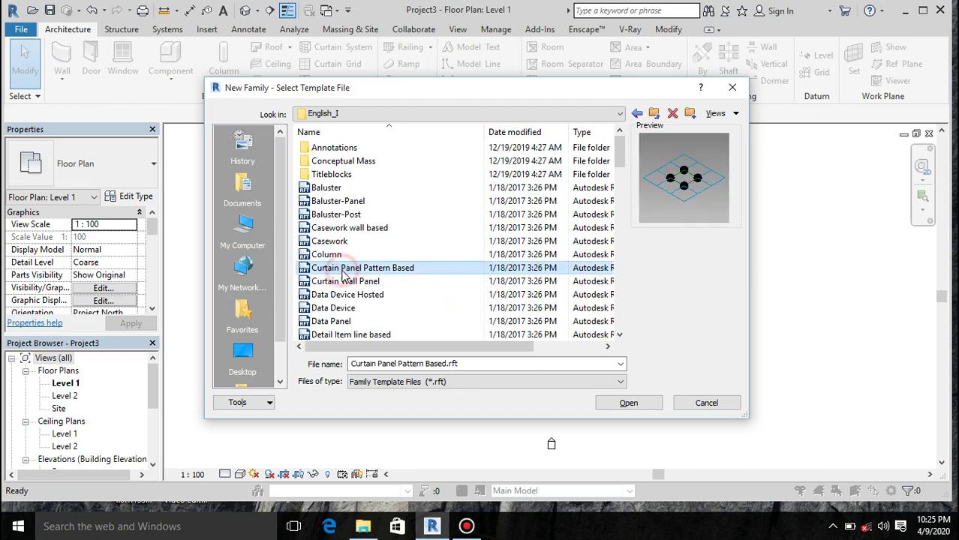
click(628, 403)
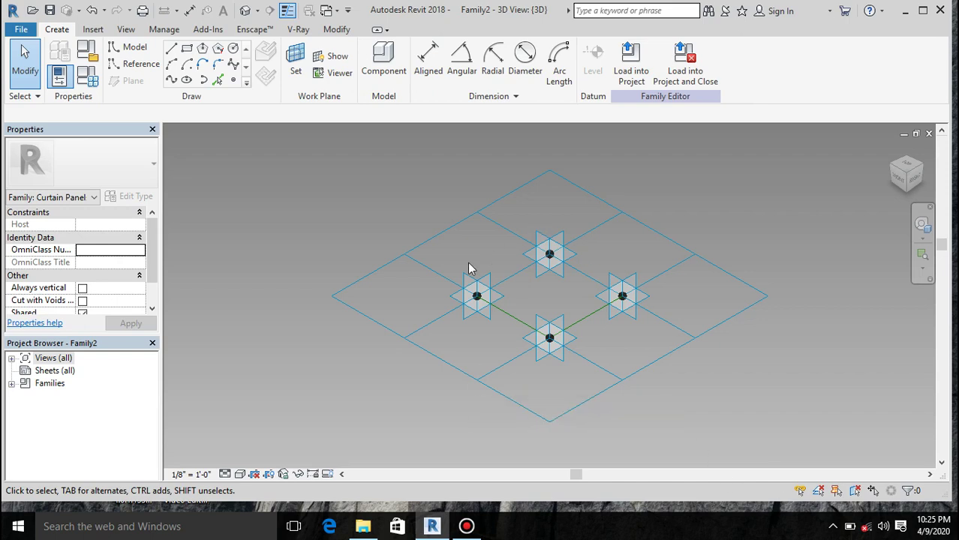
Set the family's length units to millimetres in Project Units (UN)
key(u)
key(n)
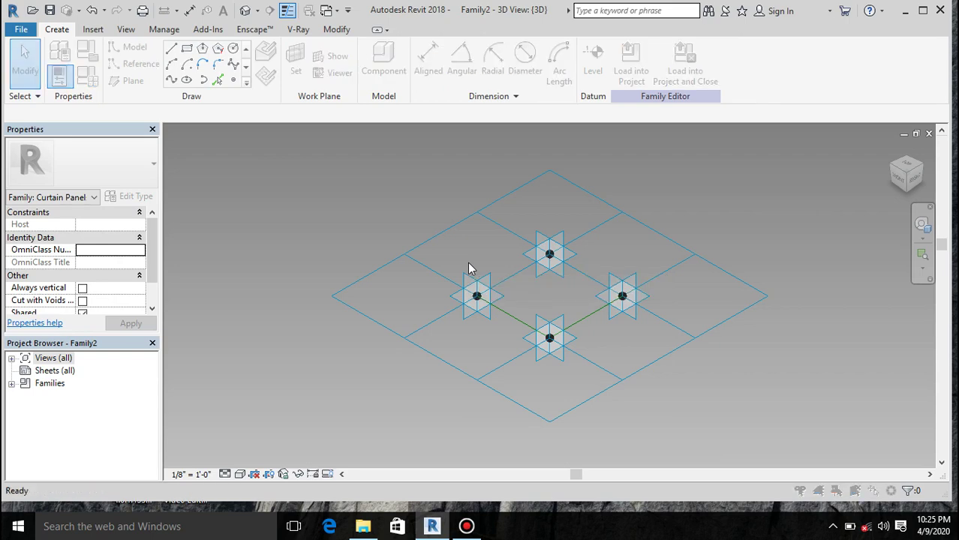
click(530, 154)
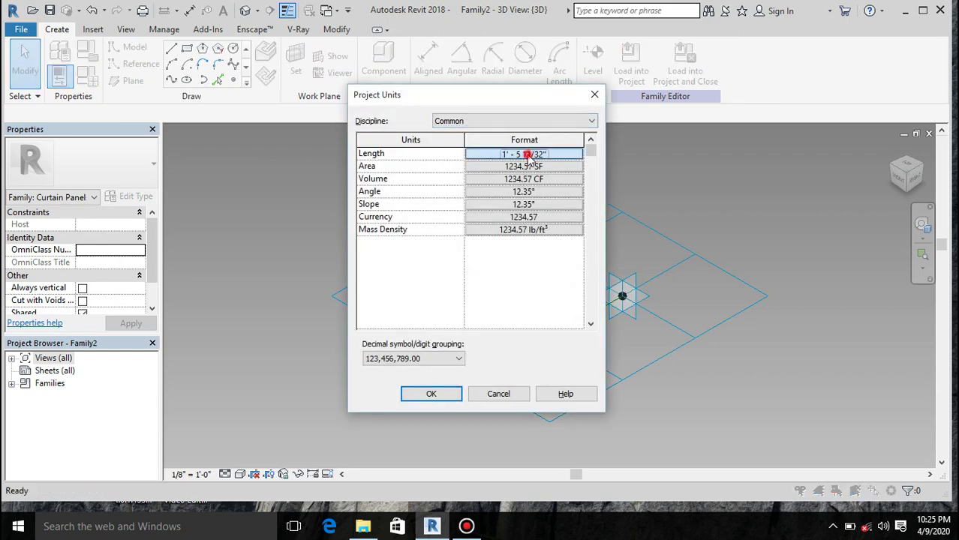
click(511, 180)
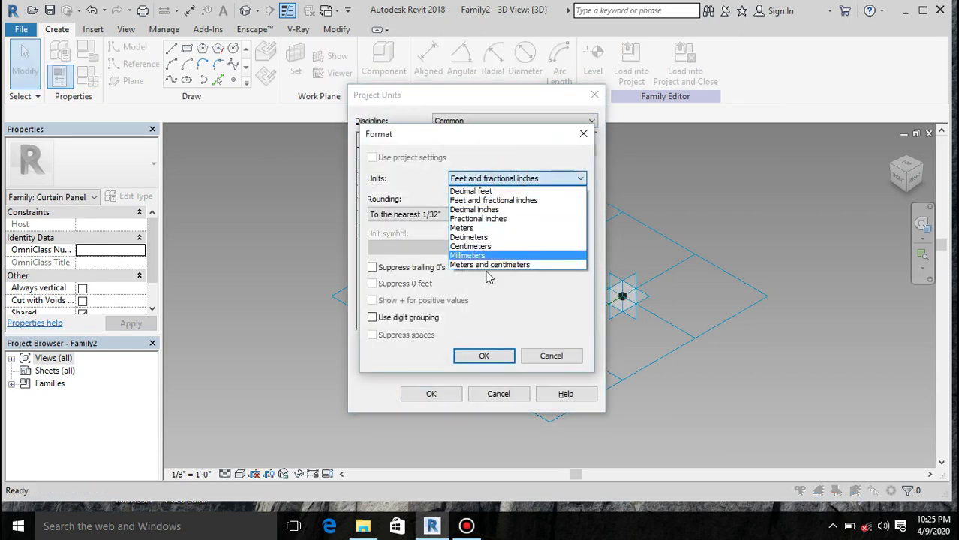
click(484, 255)
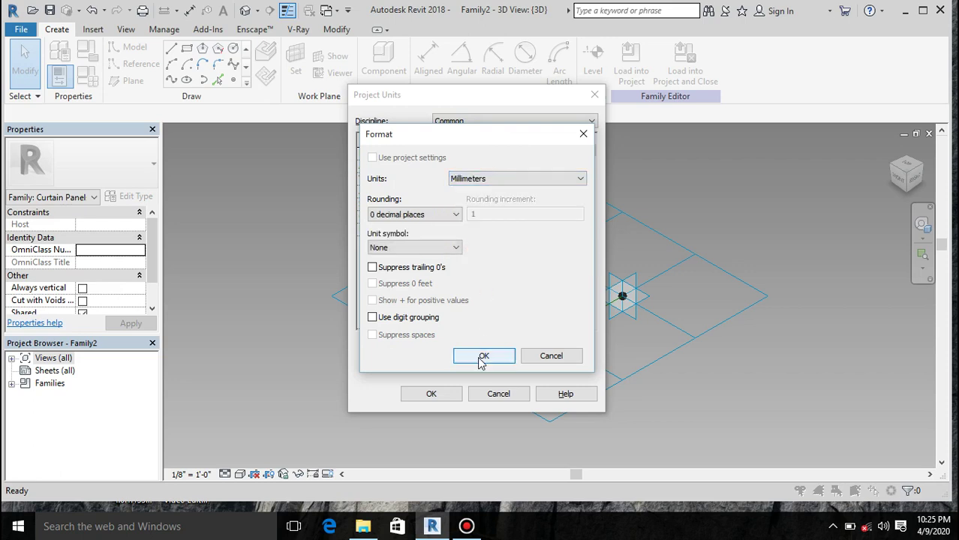
click(481, 357)
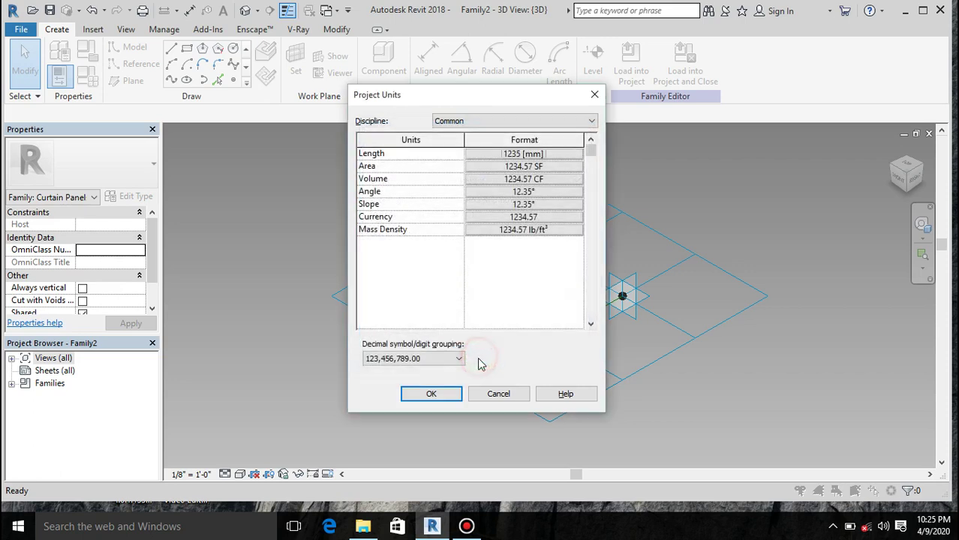
click(438, 393)
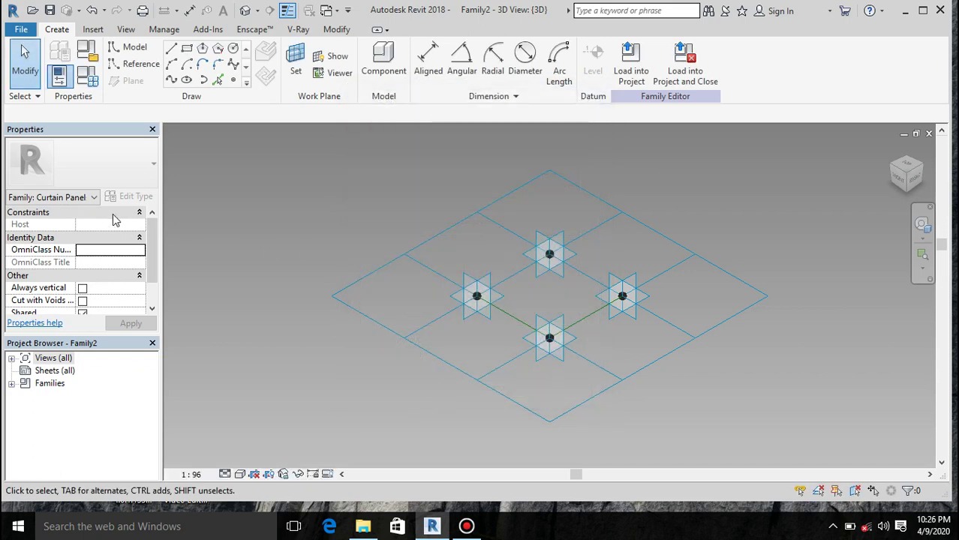
Give the tile pattern grid 306 horizontal and vertical spacing, then zoom in on it
click(388, 265)
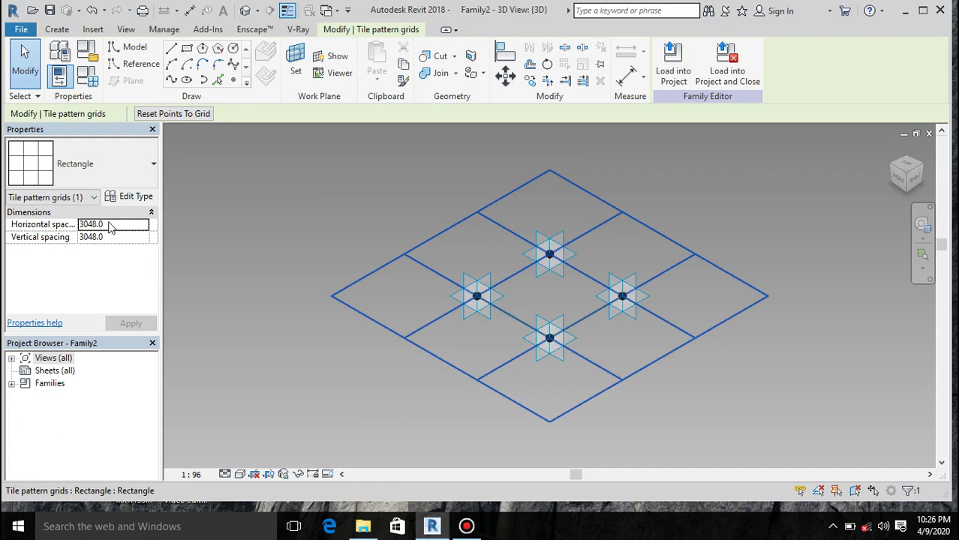
click(112, 224)
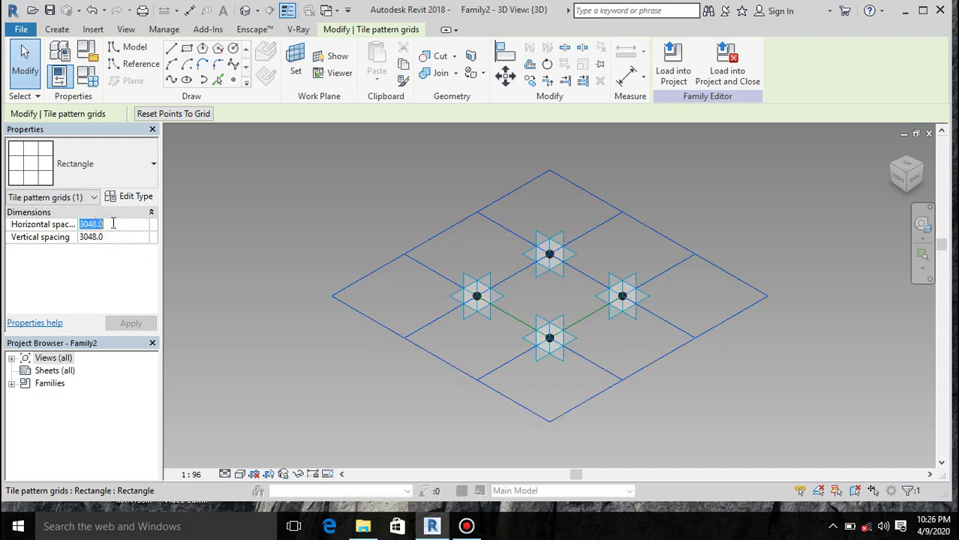
key(BackSpace)
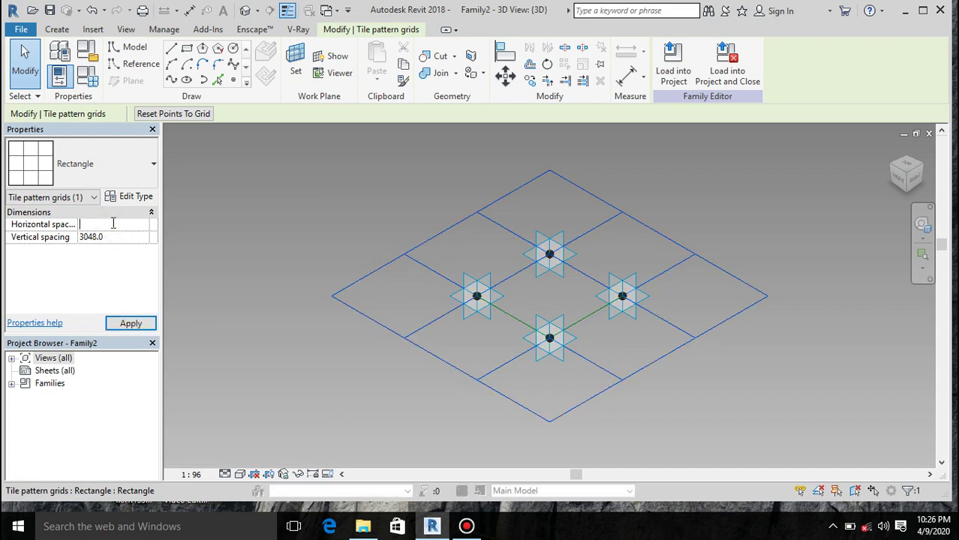
text(306)
click(111, 237)
double_click(112, 237)
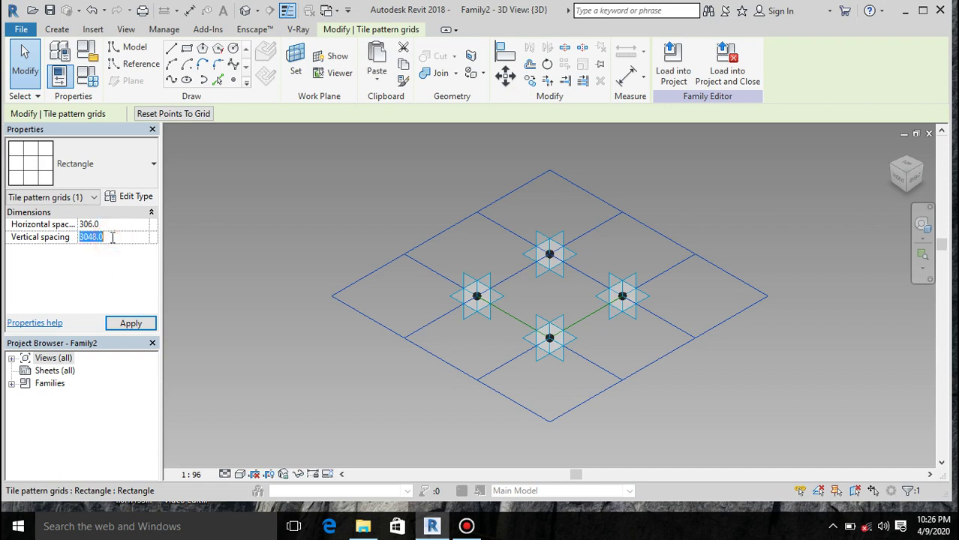
text(306)
click(135, 323)
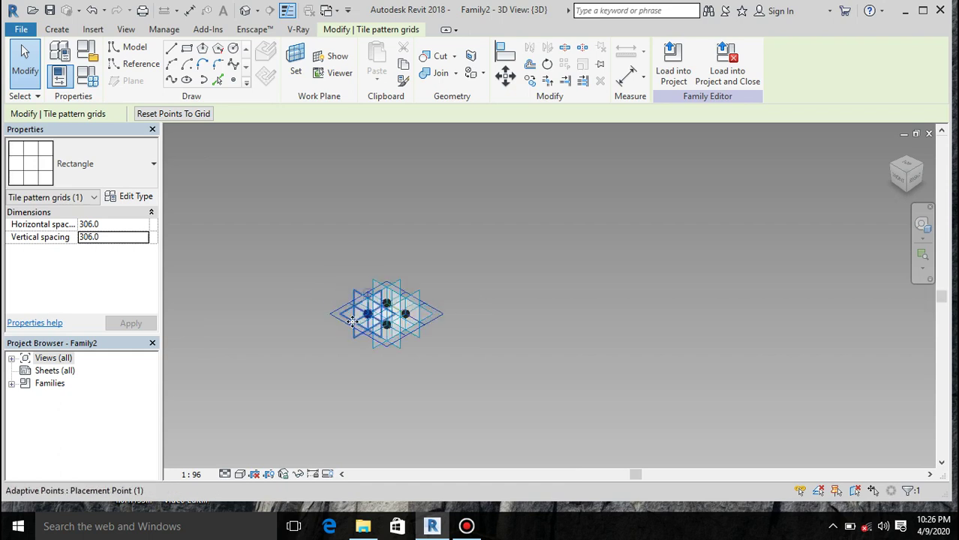
scroll(341, 309, up, 6)
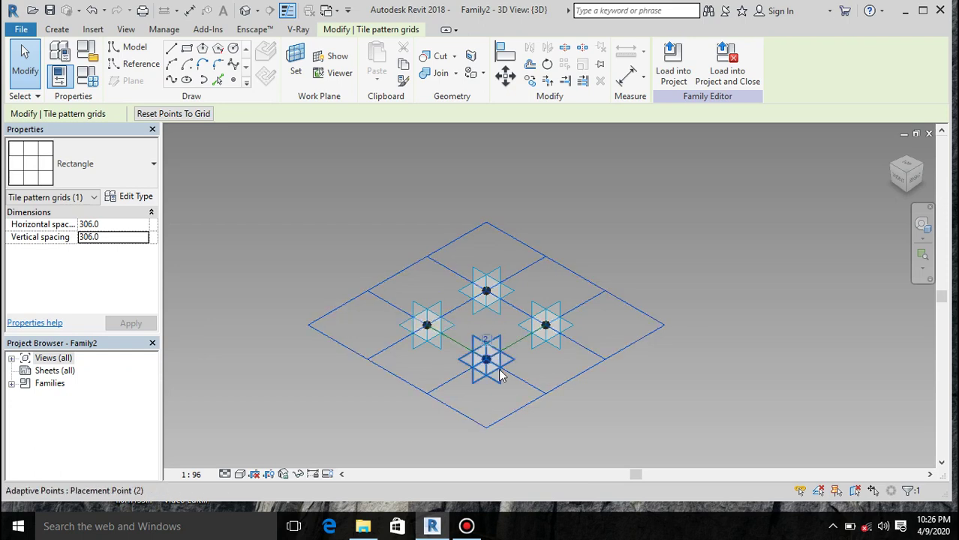
scroll(506, 373, up, 4)
scroll(505, 370, up, 1)
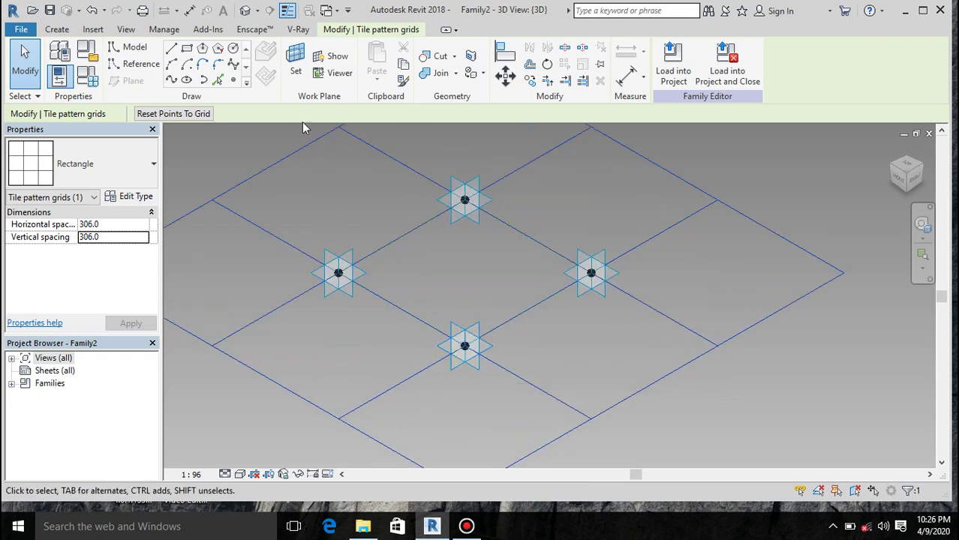
Make the bottom adaptive placement point's plane the active work plane
click(294, 66)
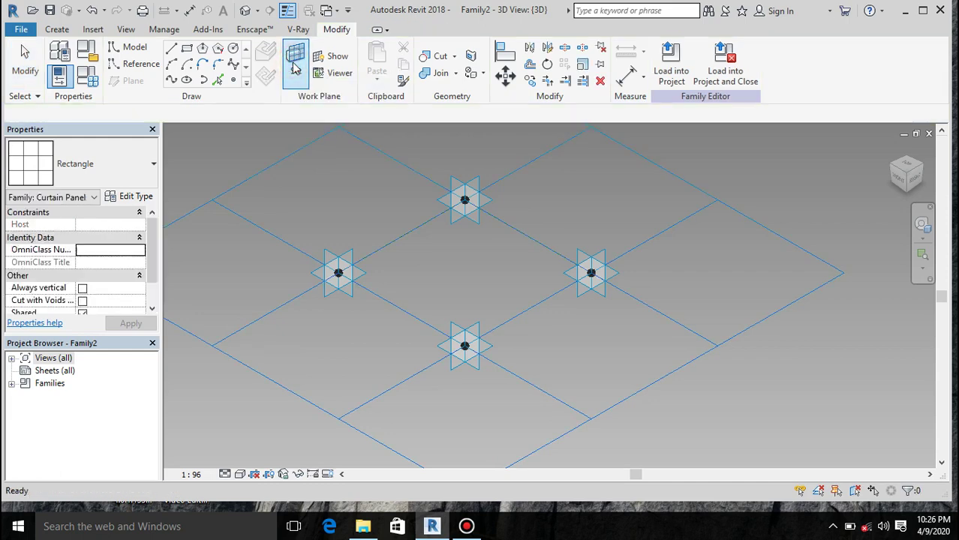
scroll(474, 385, up, 1)
scroll(473, 379, up, 1)
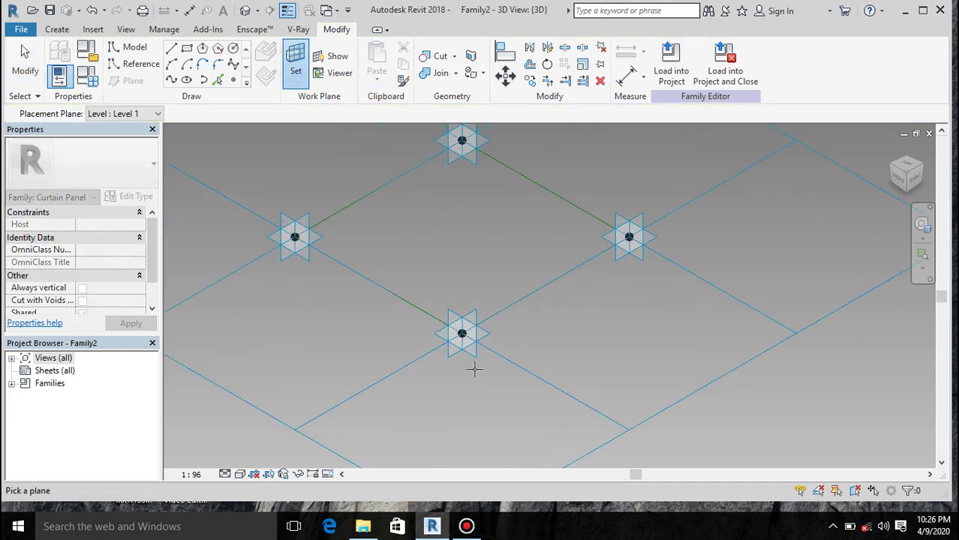
click(475, 313)
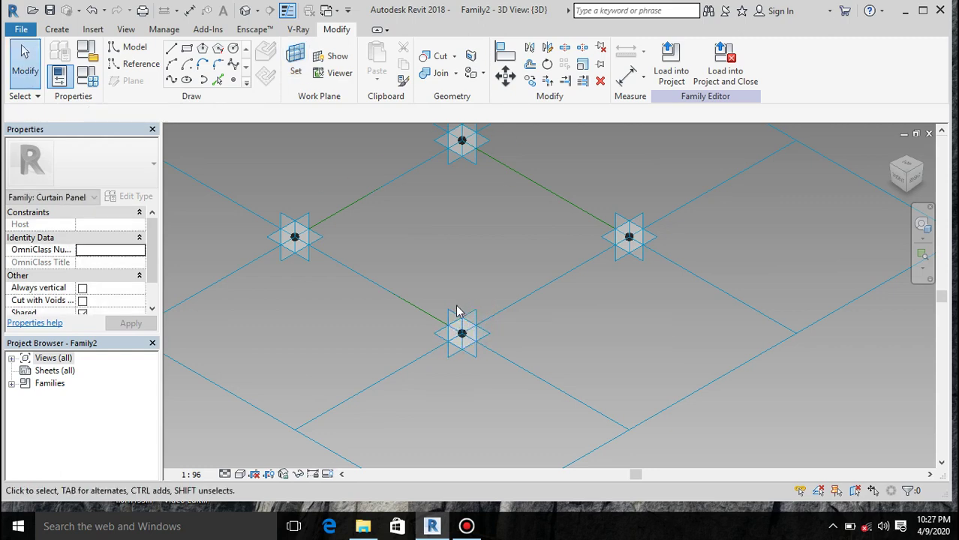
key(Tab)
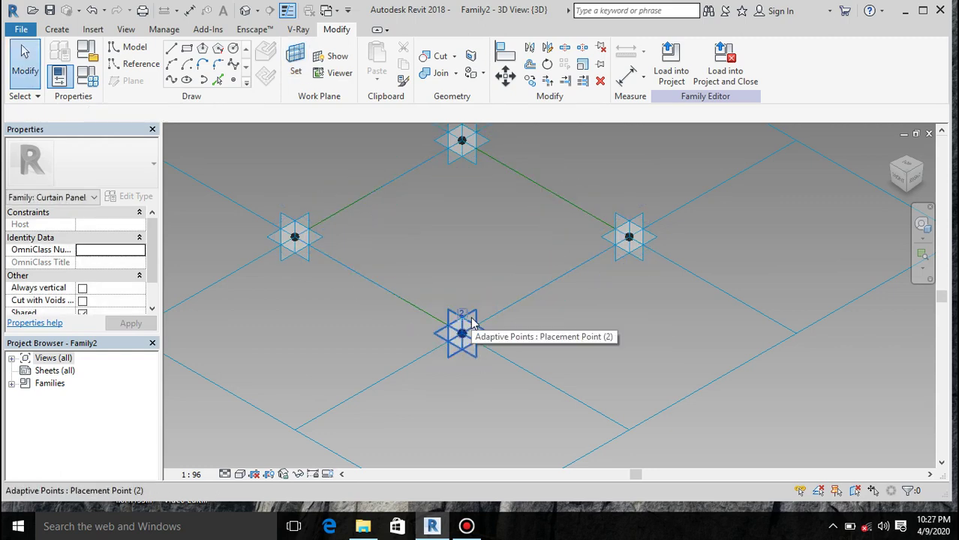
click(477, 342)
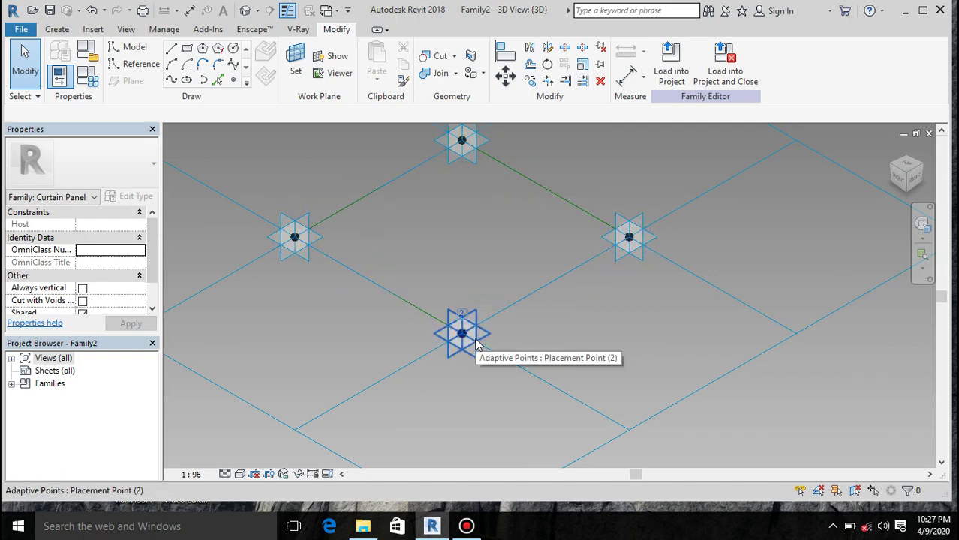
key(Escape)
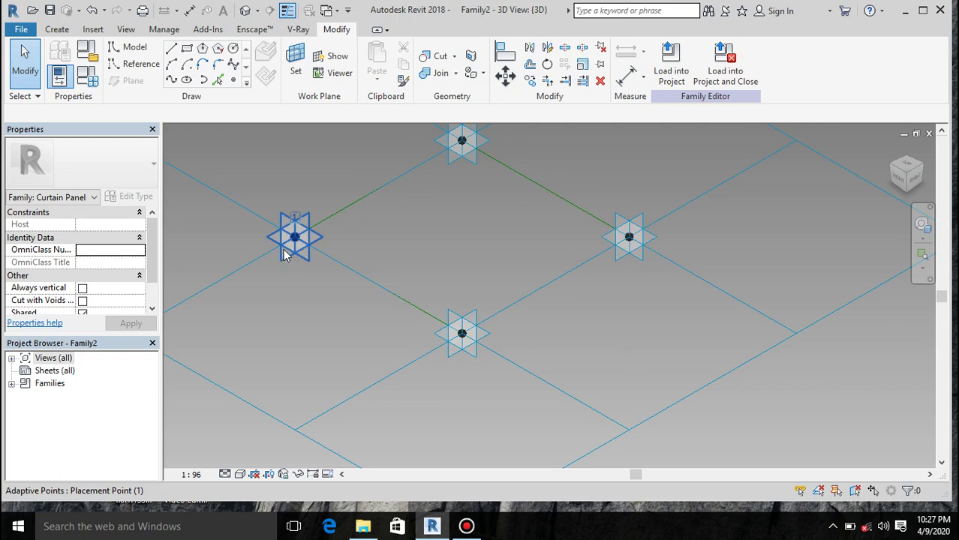
click(172, 63)
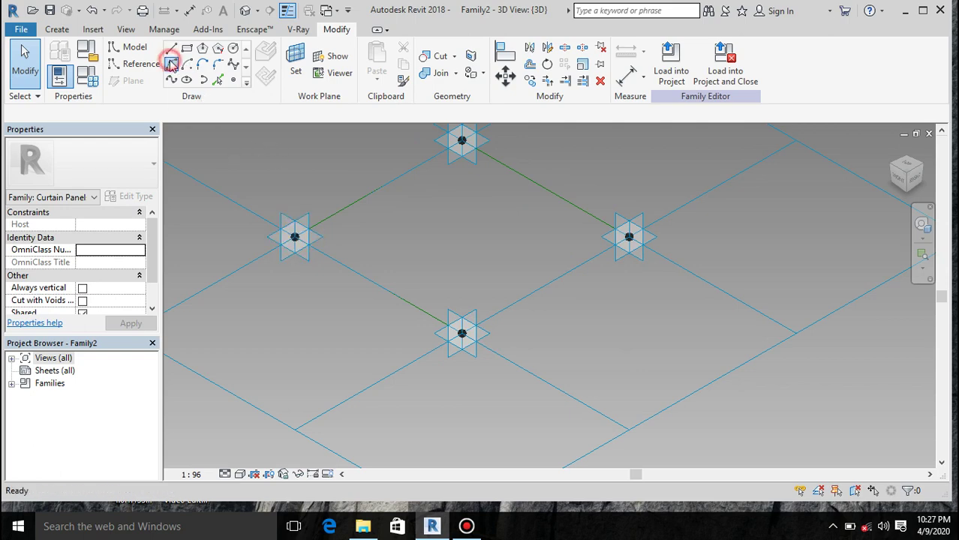
Draw two tangent arcs forming an S-curve from the bottom placement point to the right node
click(461, 333)
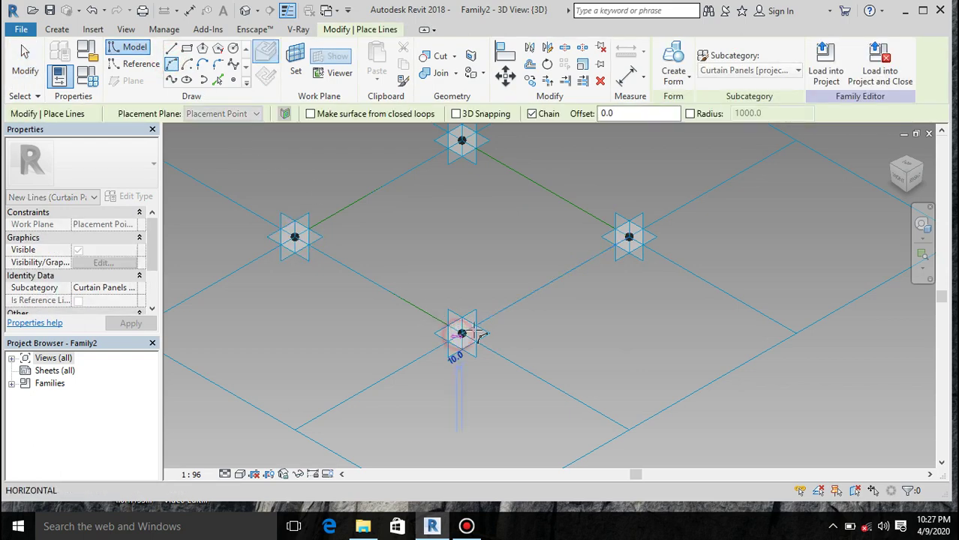
click(547, 286)
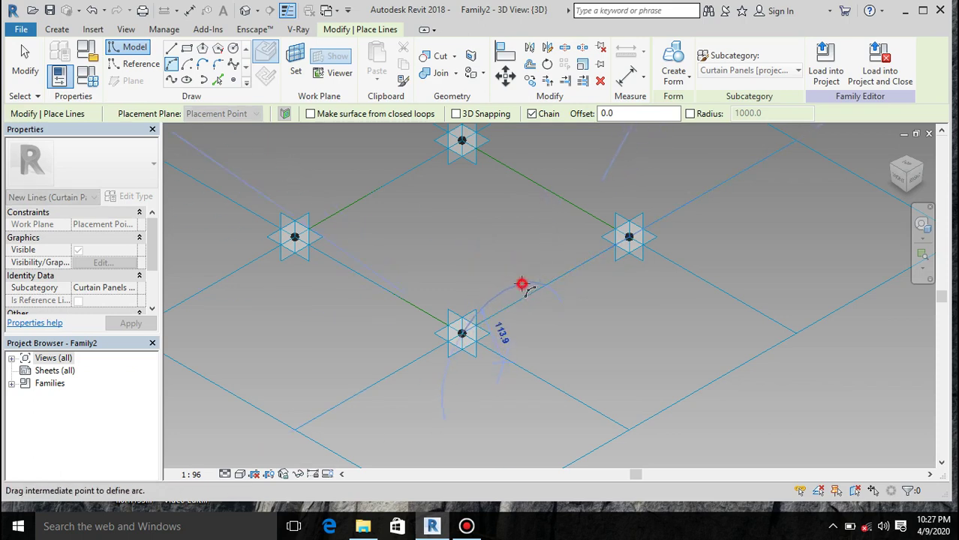
click(525, 284)
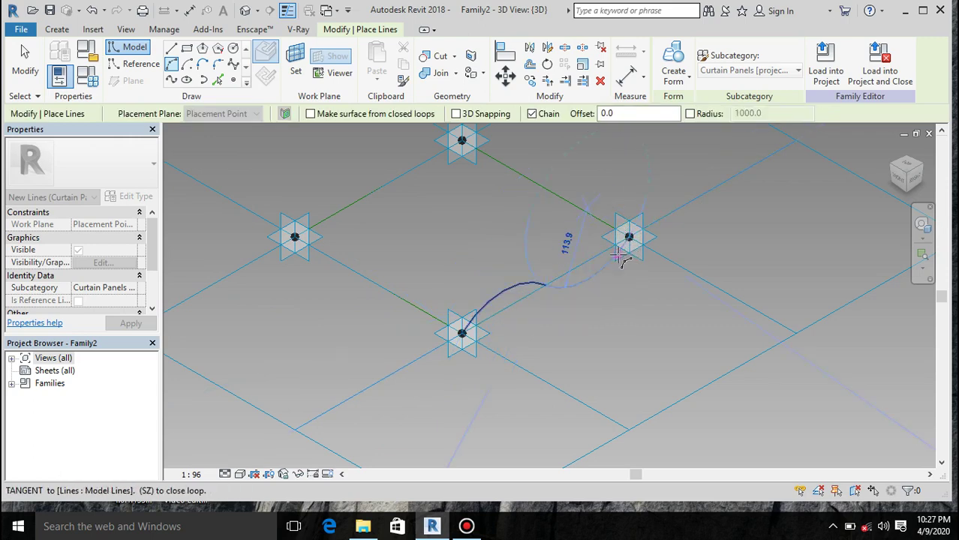
click(619, 257)
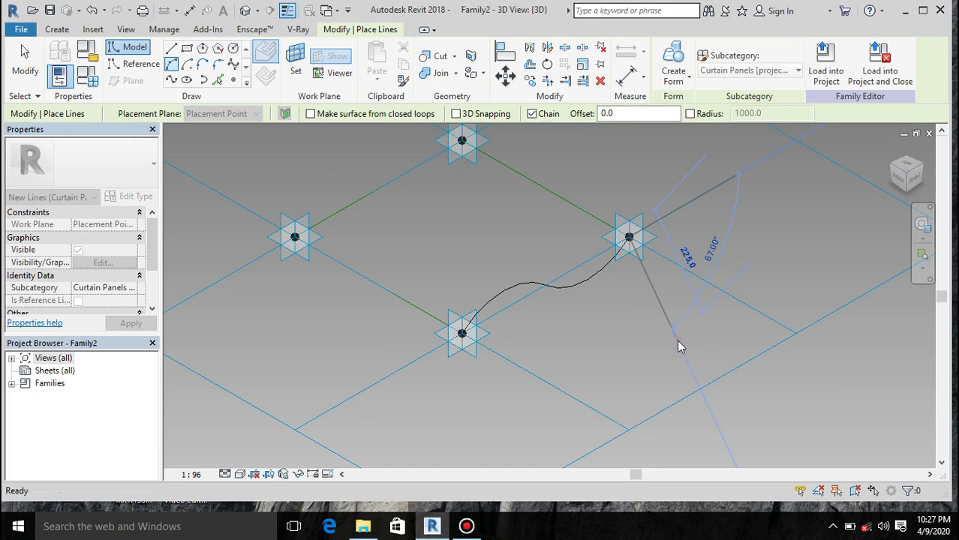
key(Escape)
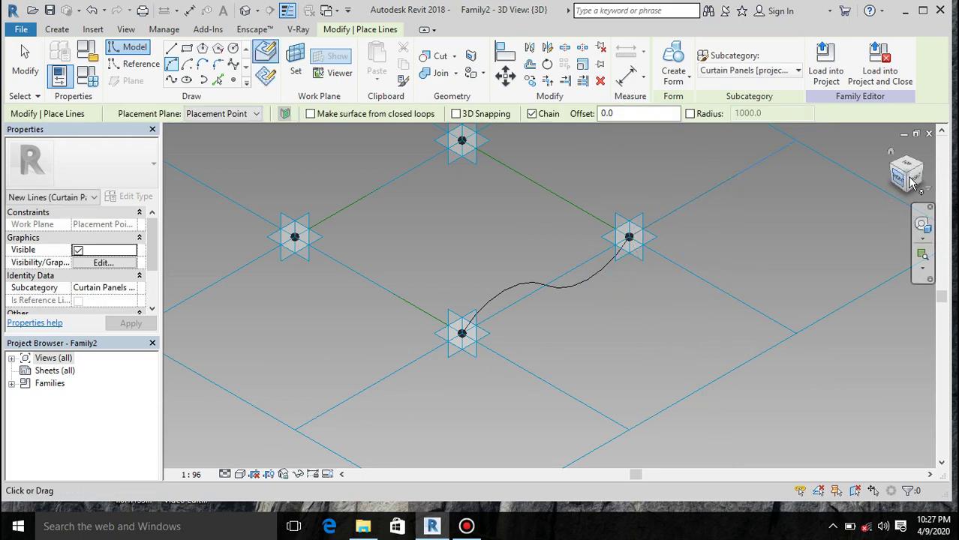
mouse_move(910, 181)
mouse_down()
mouse_move(889, 148)
mouse_move(904, 177)
mouse_up()
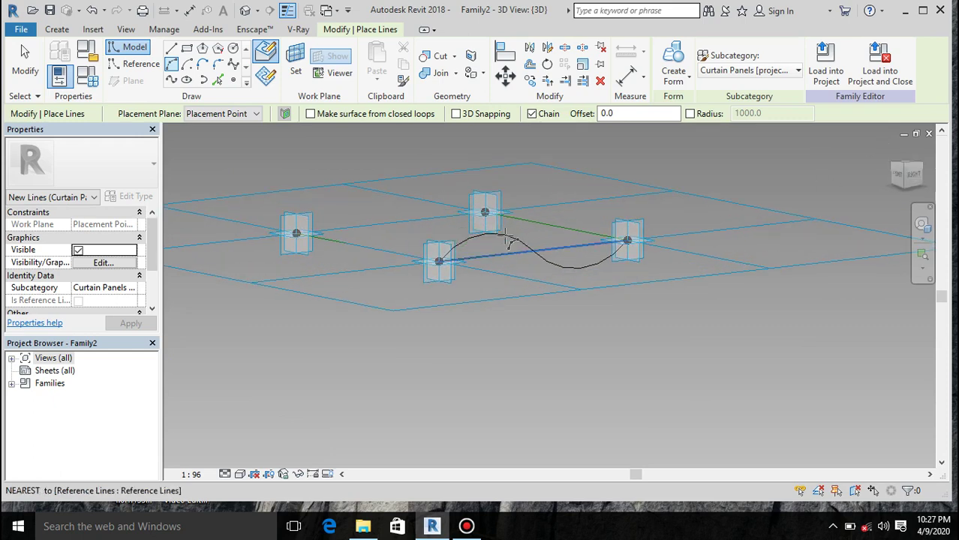
scroll(469, 204, up, 2)
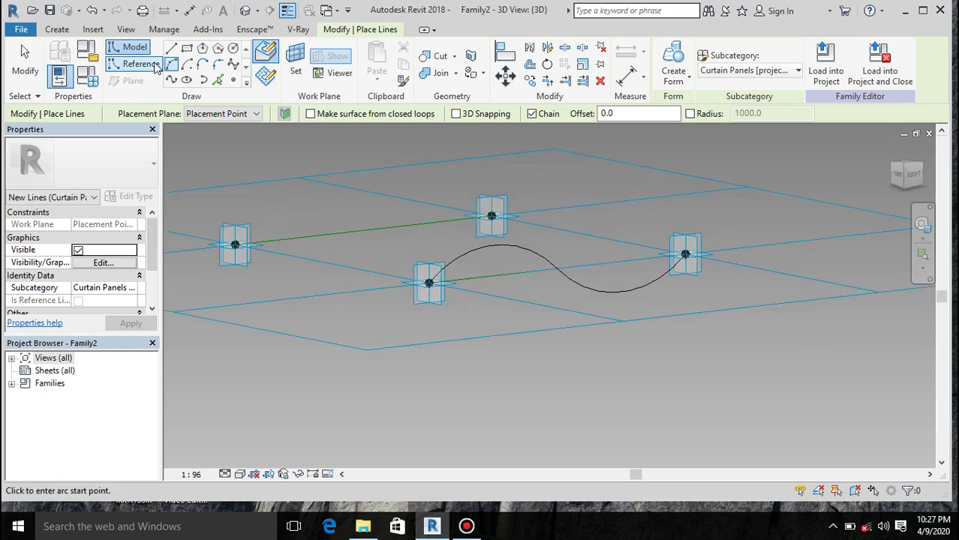
click(295, 66)
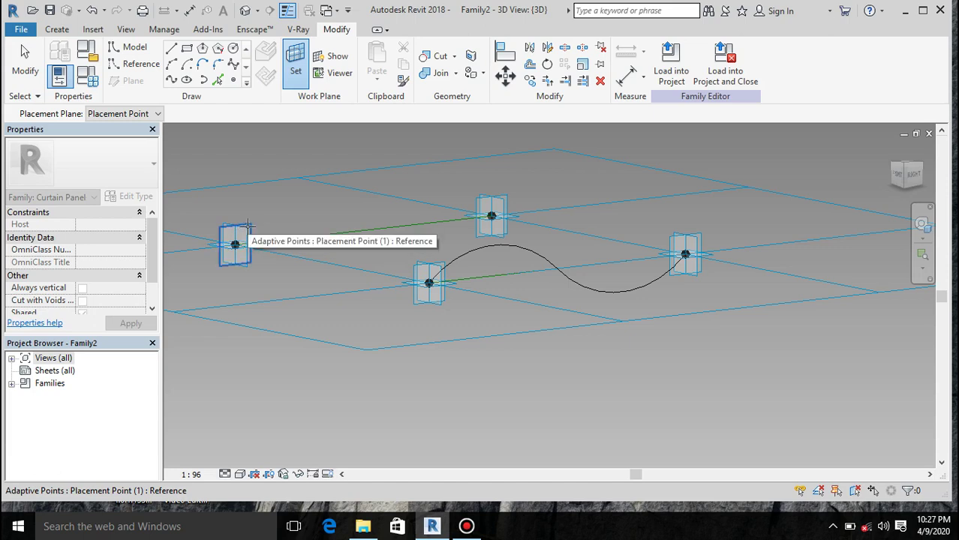
On the first adaptive point's plane, copy both S-curve arcs with Pick Lines at offset 10
click(248, 225)
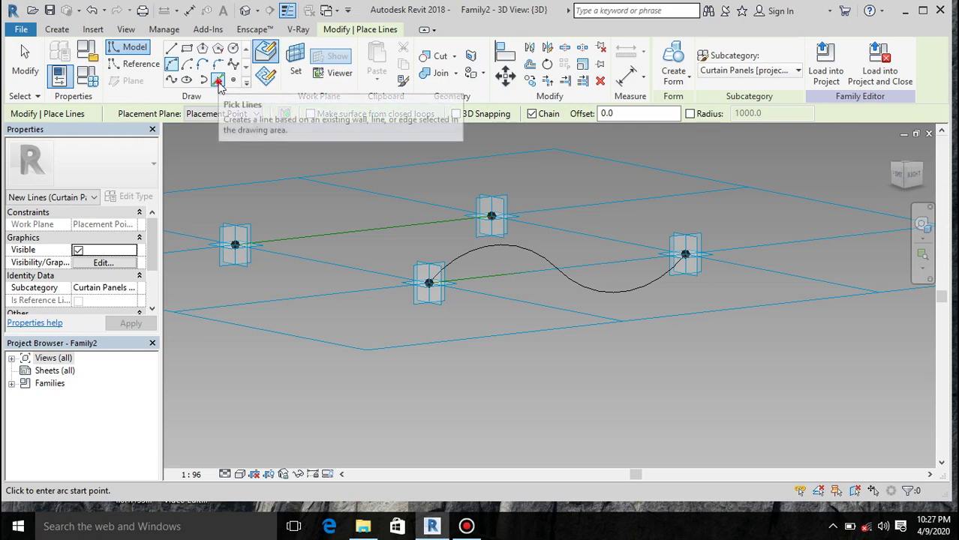
click(218, 79)
click(361, 113)
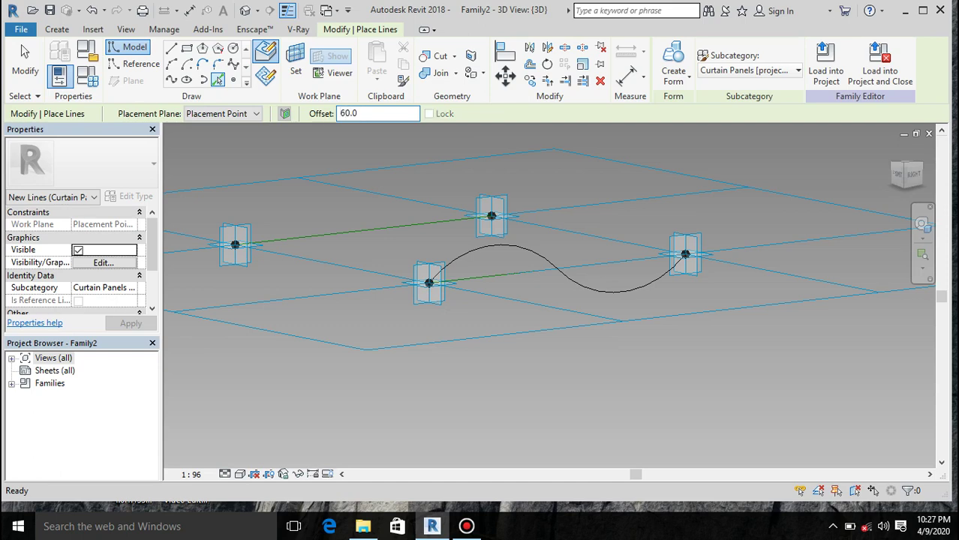
click(479, 245)
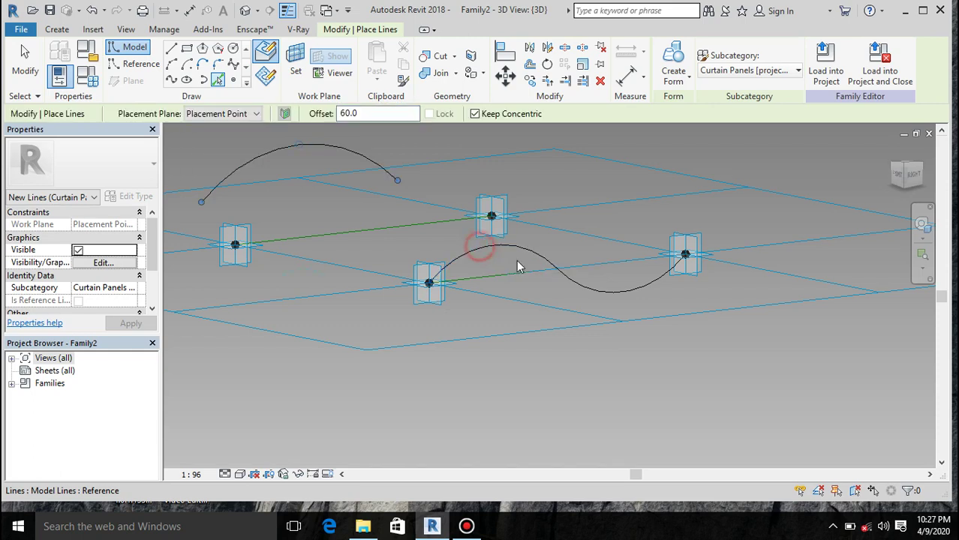
click(614, 290)
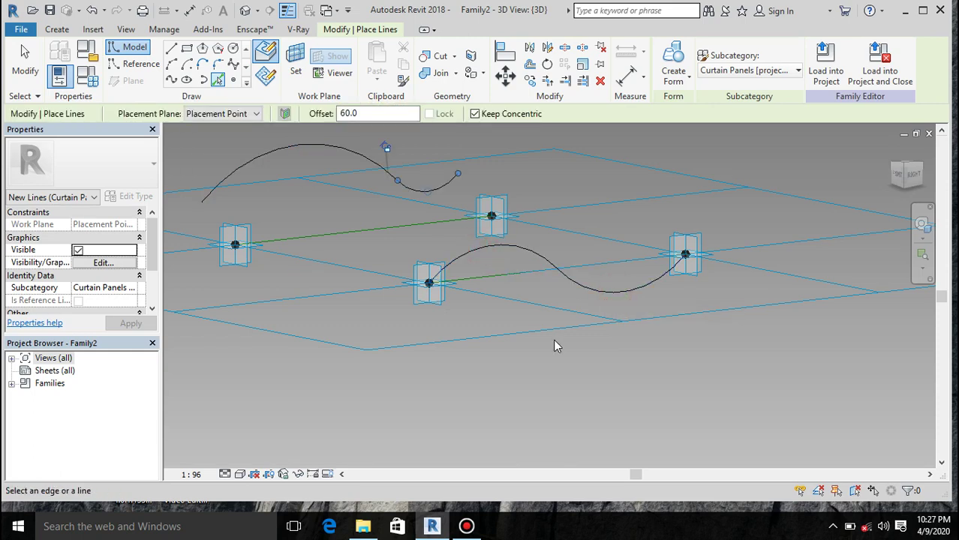
shift+middle_drag(553, 339, 553, 341)
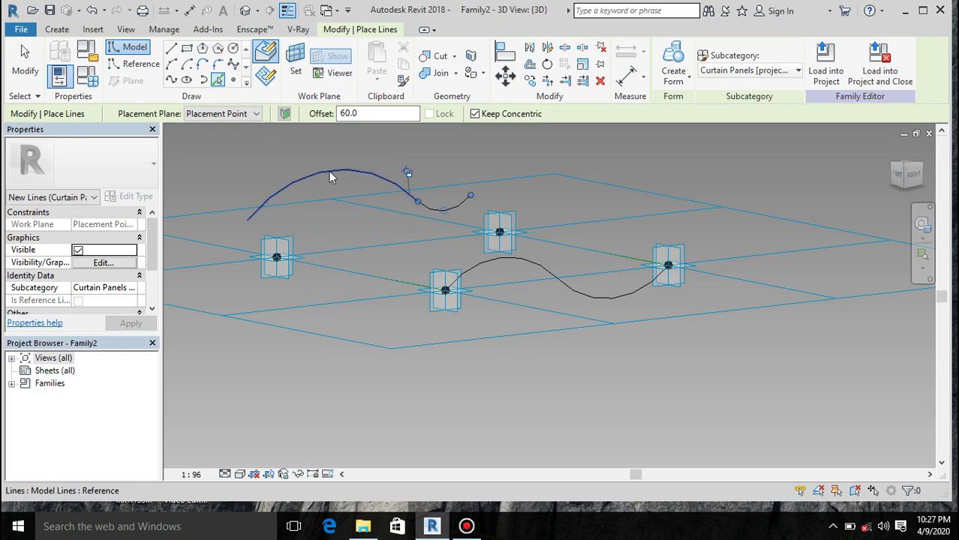
click(385, 116)
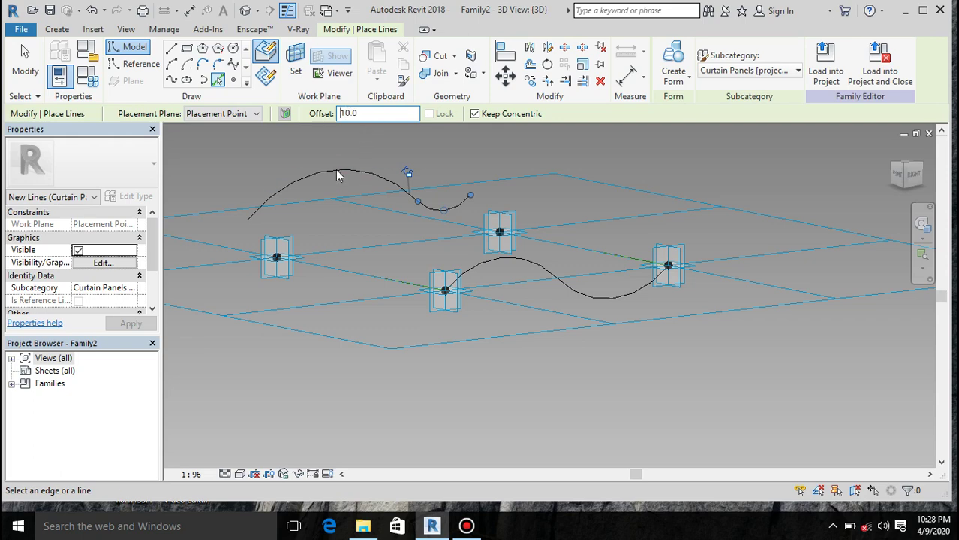
scroll(336, 169, up, 2)
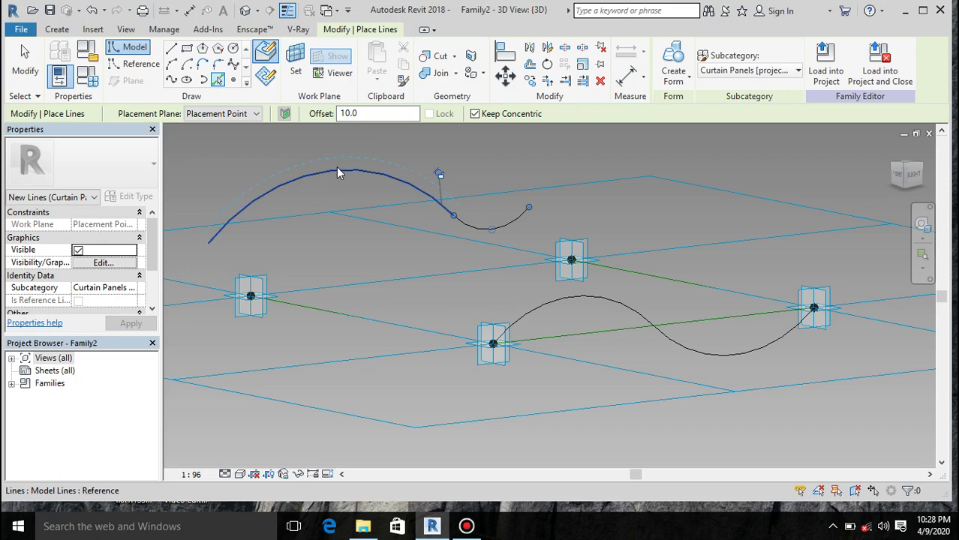
click(336, 171)
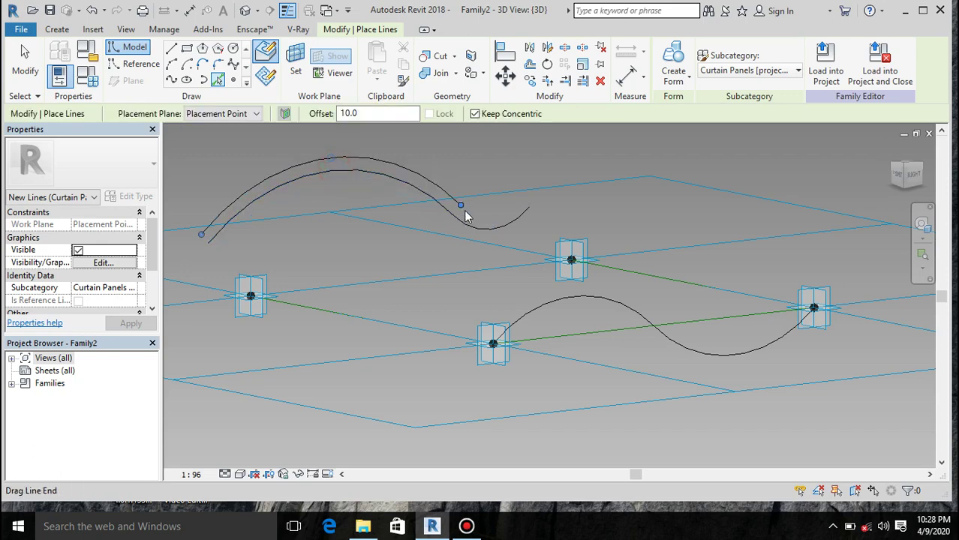
click(477, 232)
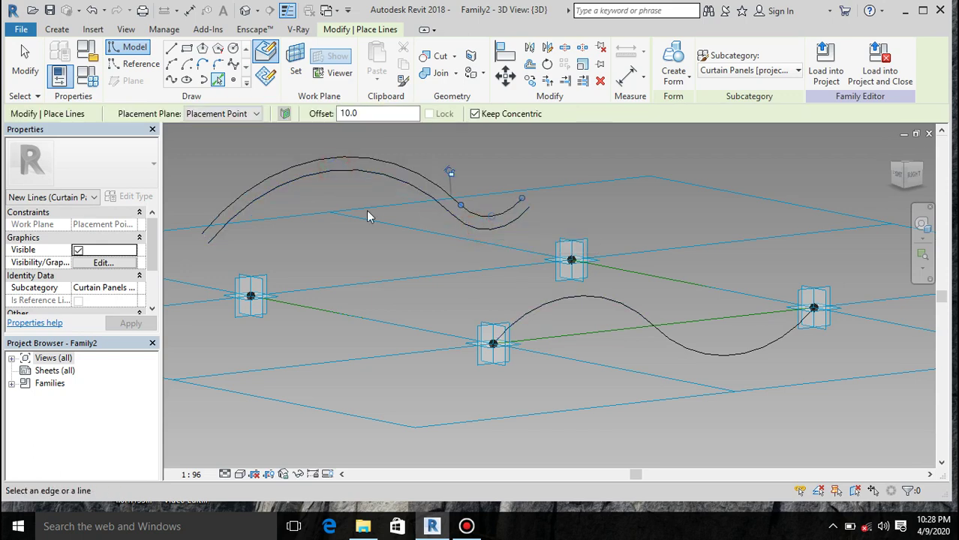
On the second adaptive point's plane, make offset copies of both S-curve arcs
click(298, 69)
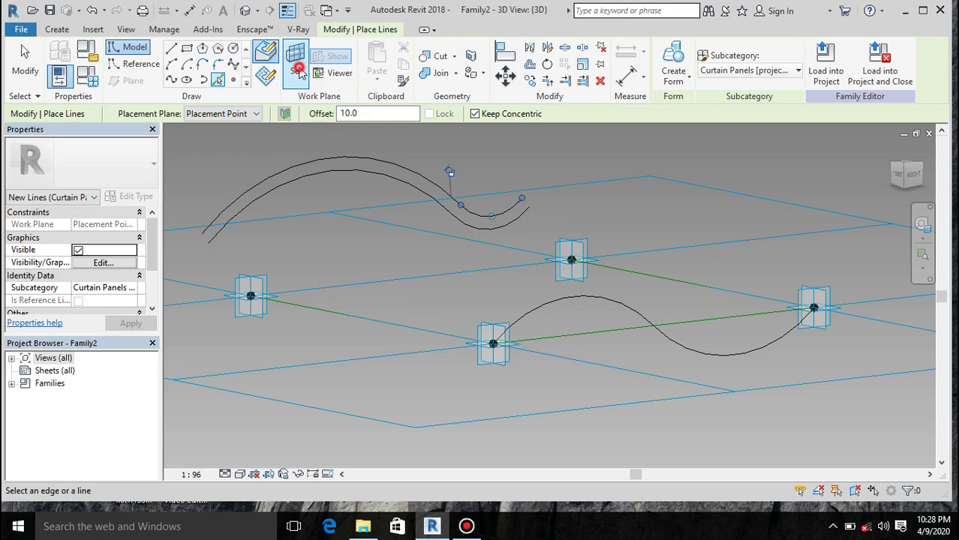
click(501, 325)
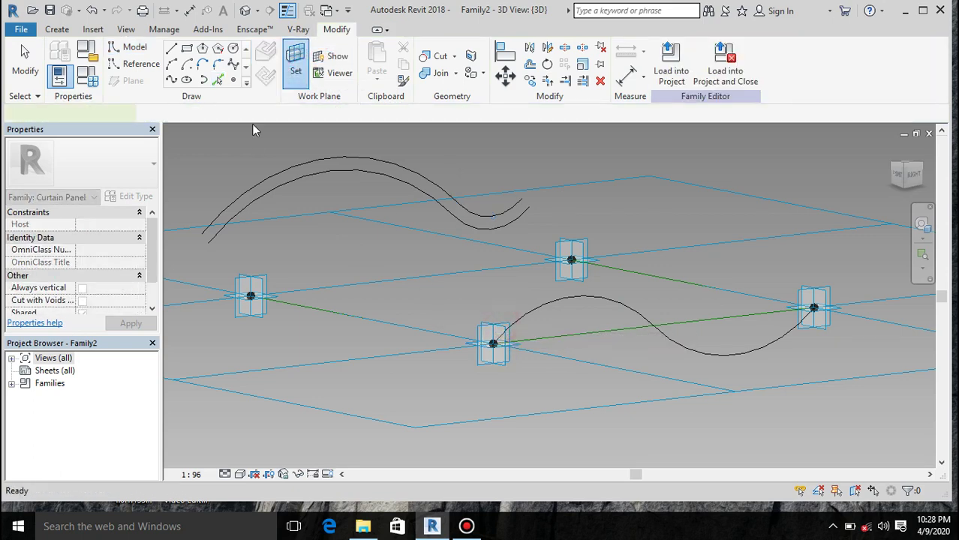
click(375, 112)
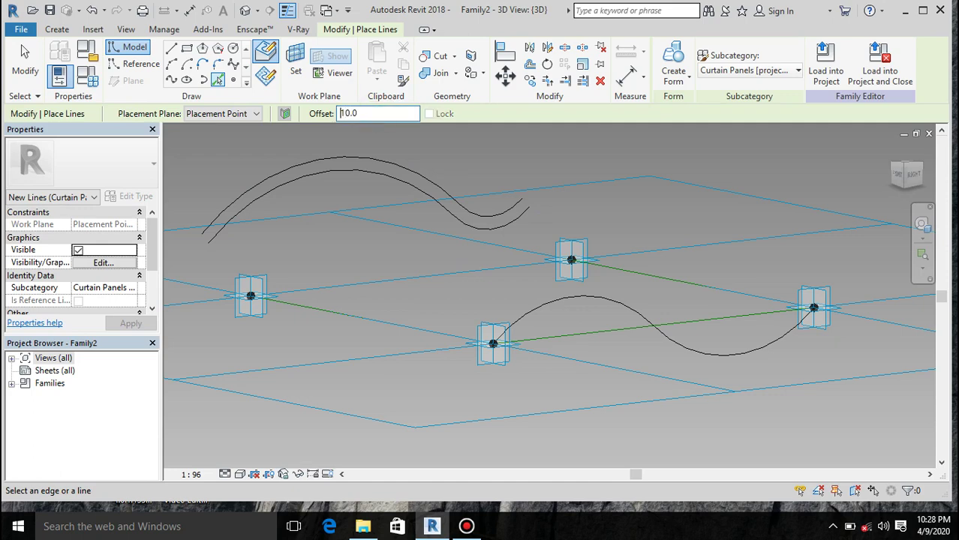
click(538, 303)
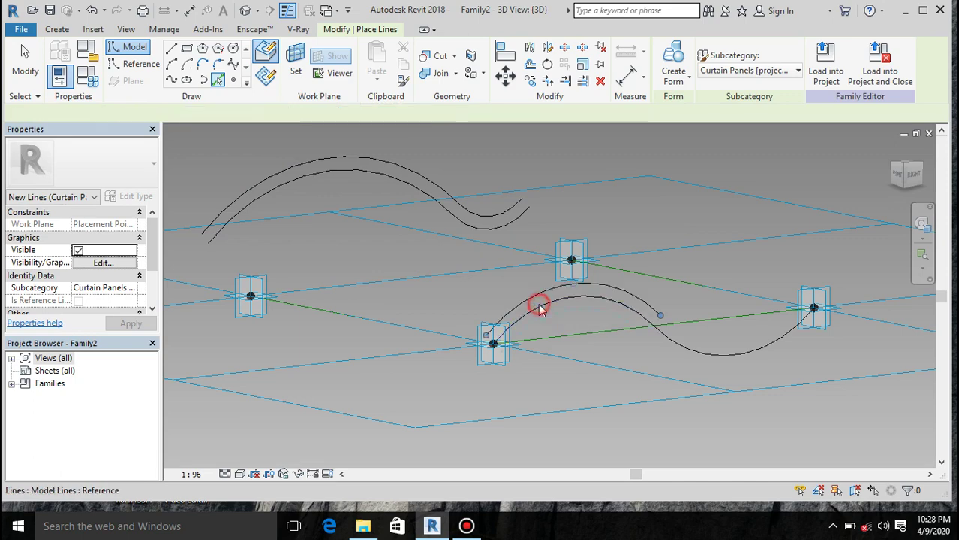
click(713, 348)
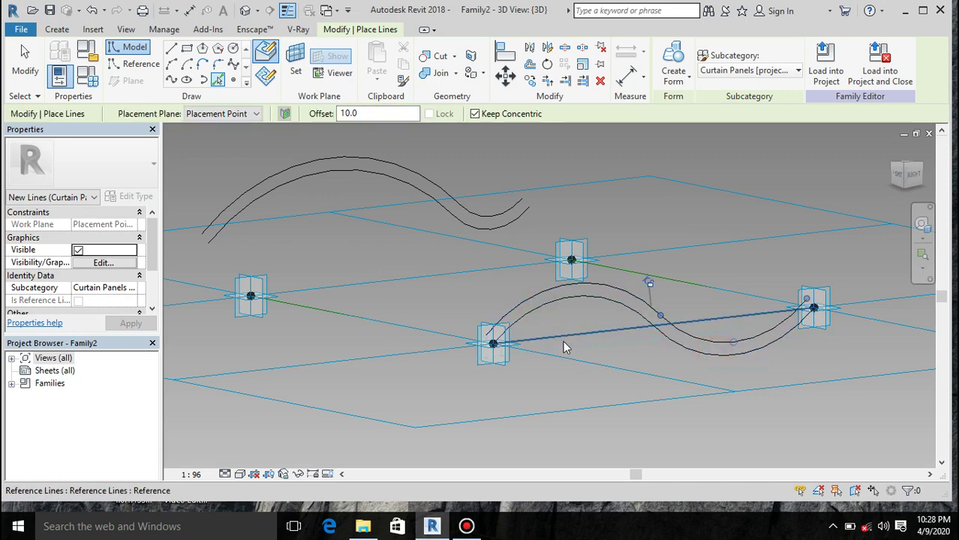
shift+middle_drag(581, 268, 614, 284)
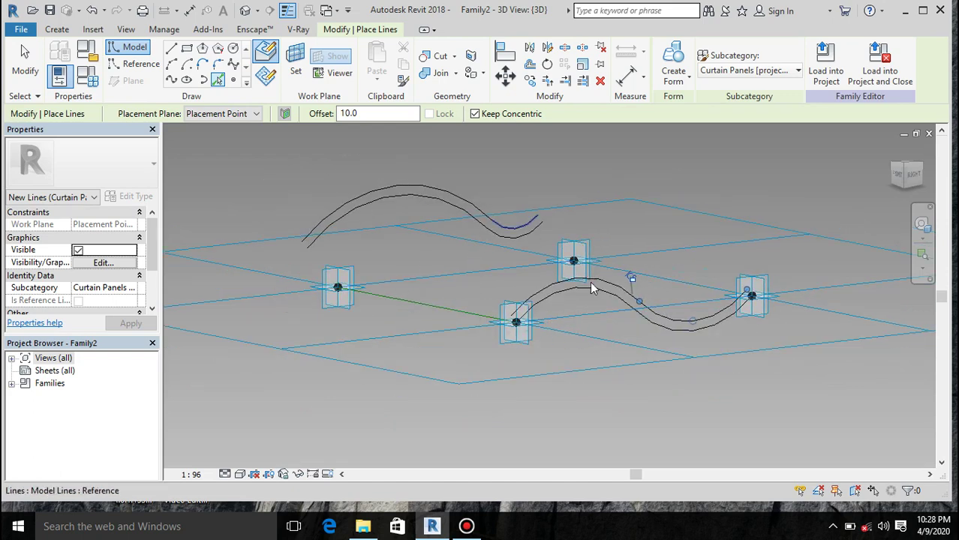
click(909, 178)
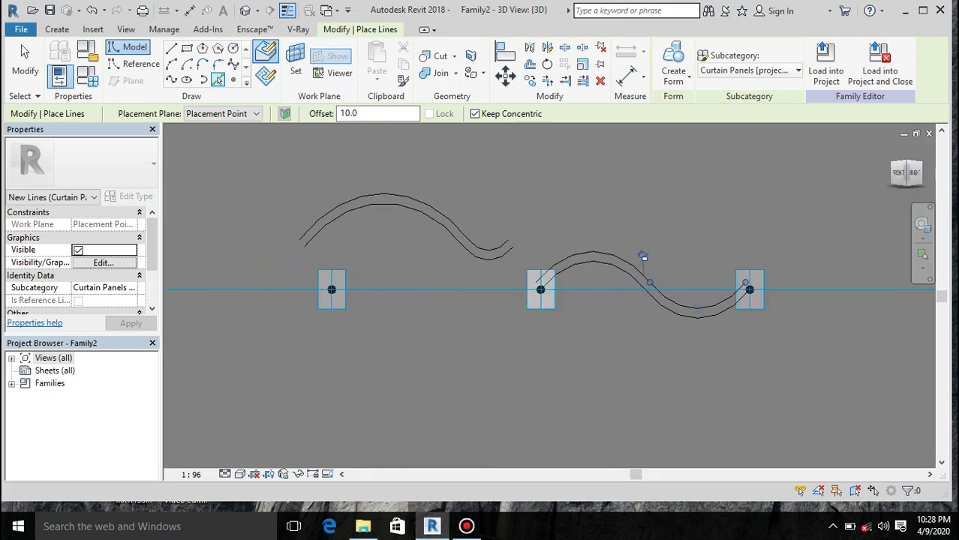
shift+middle_drag(453, 288, 642, 279)
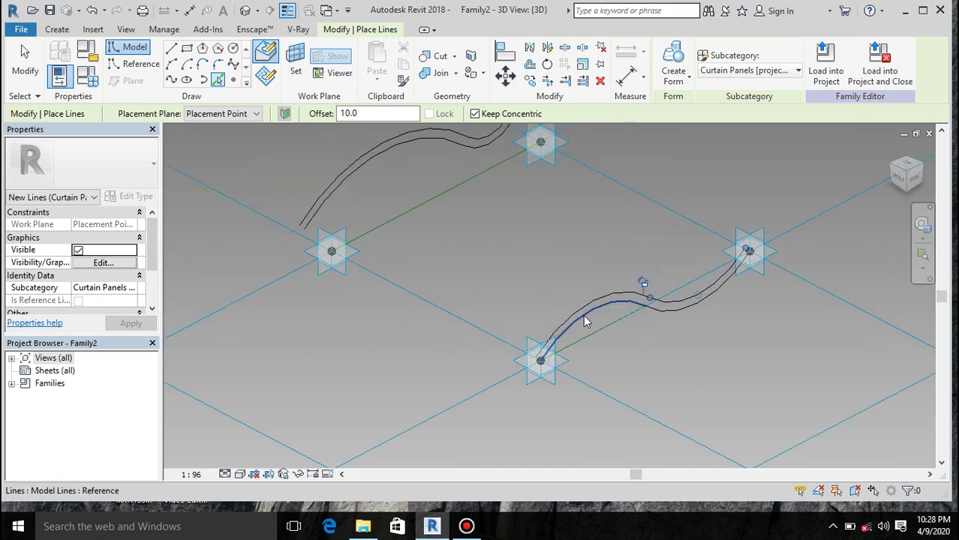
scroll(585, 321, down, 4)
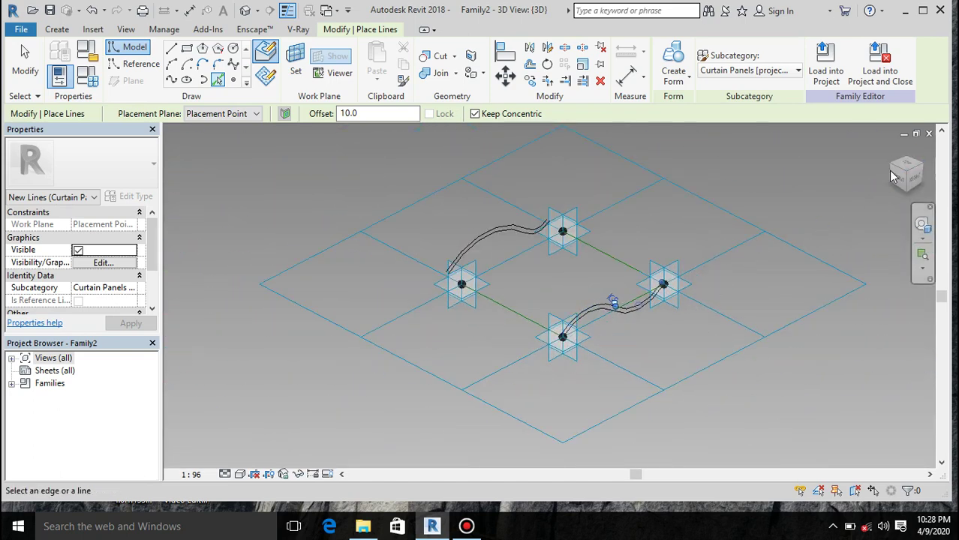
drag(908, 187, 887, 157)
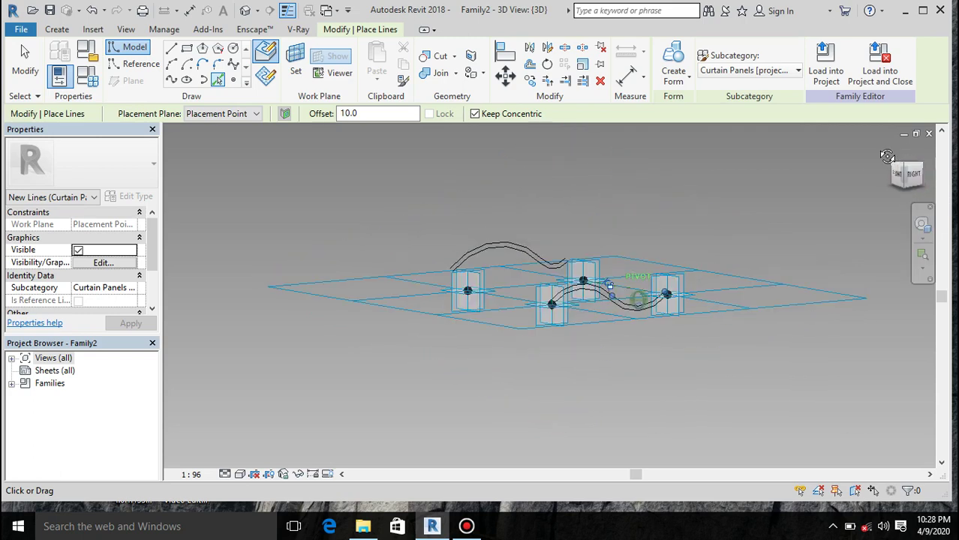
scroll(584, 251, up, 3)
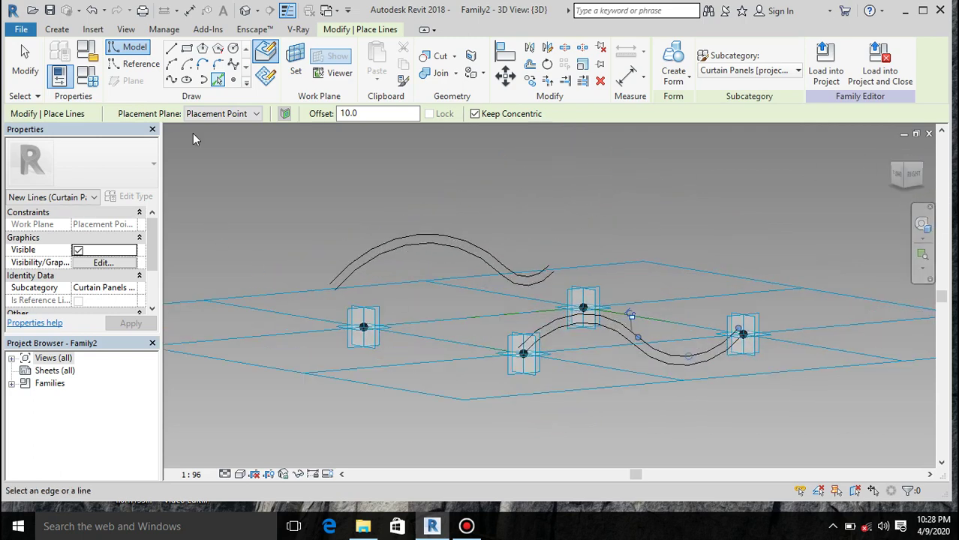
click(171, 47)
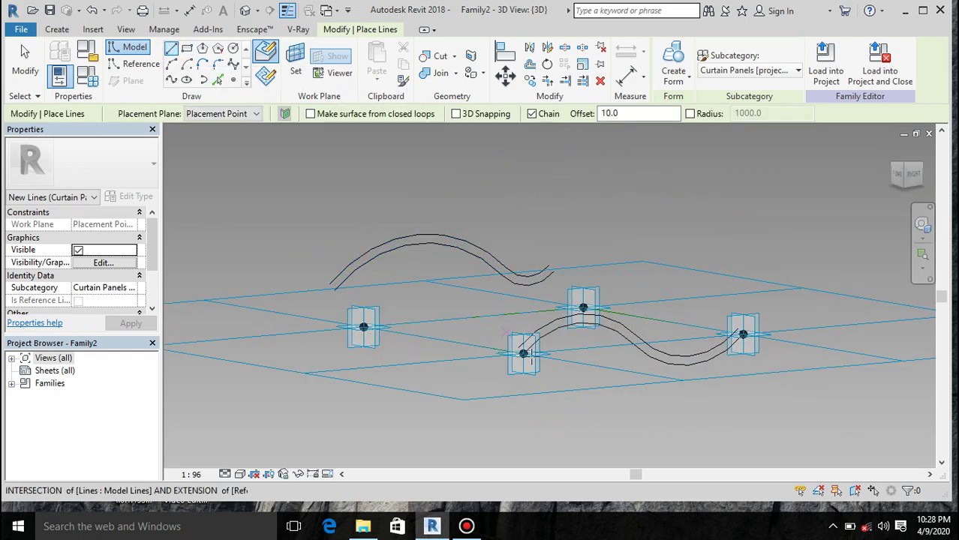
Adjust the Line tool's offset value after aborted starts at the curve's end
scroll(531, 360, up, 4)
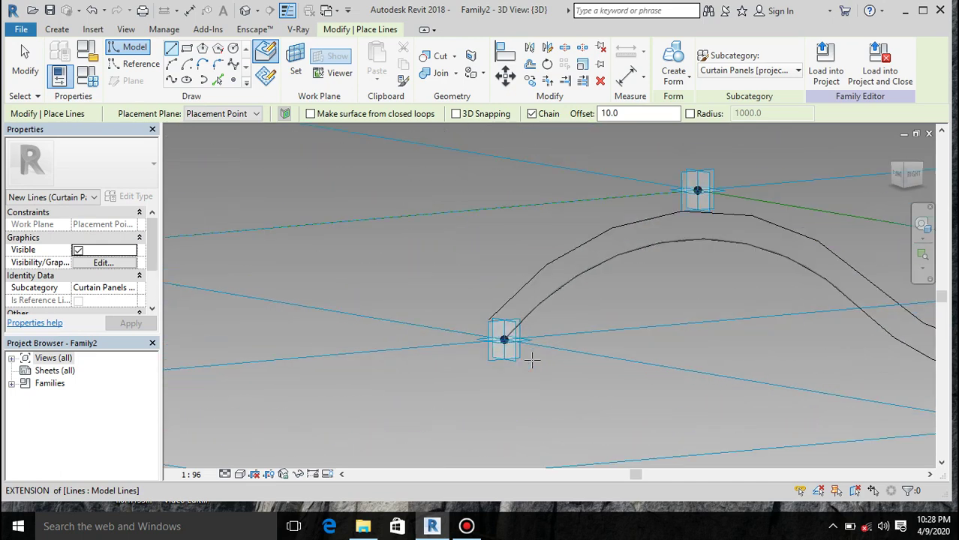
click(488, 320)
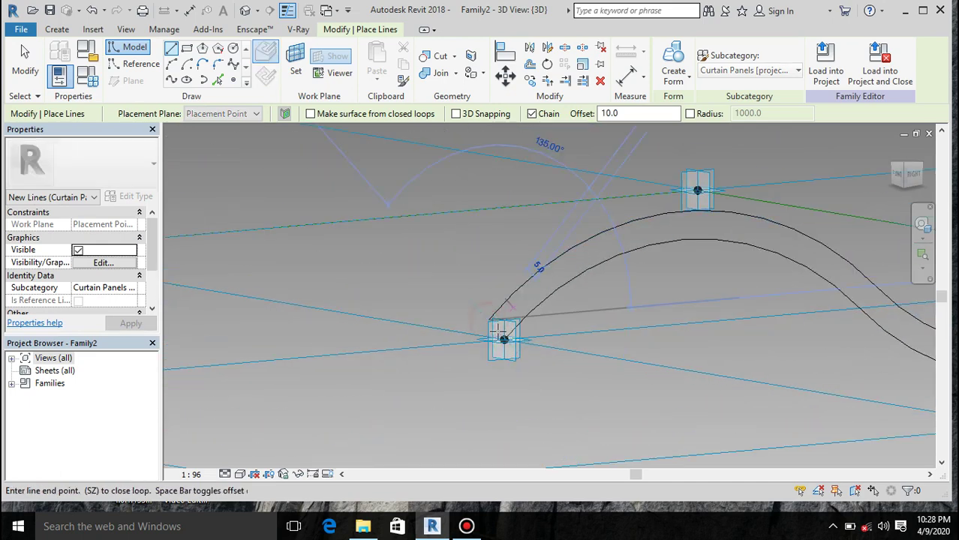
key(Escape)
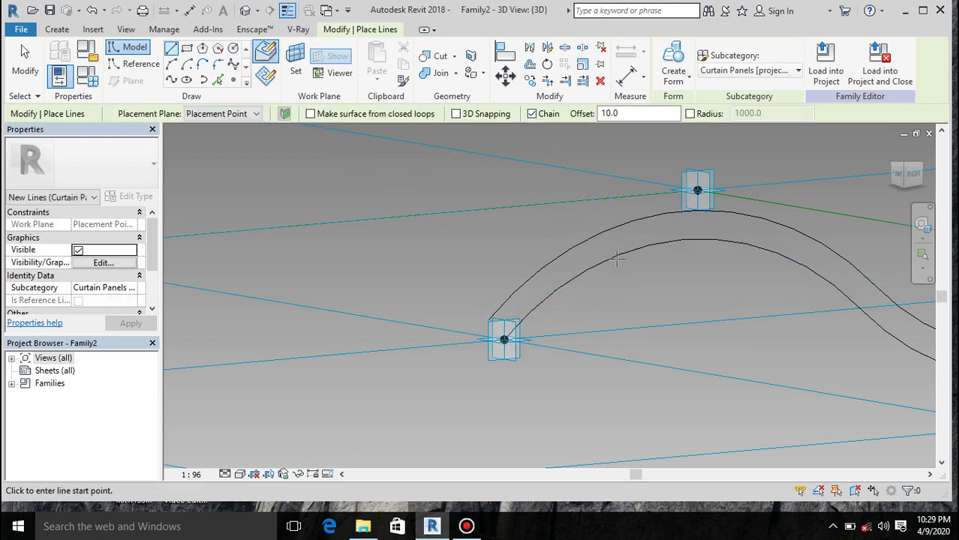
click(659, 113)
click(490, 321)
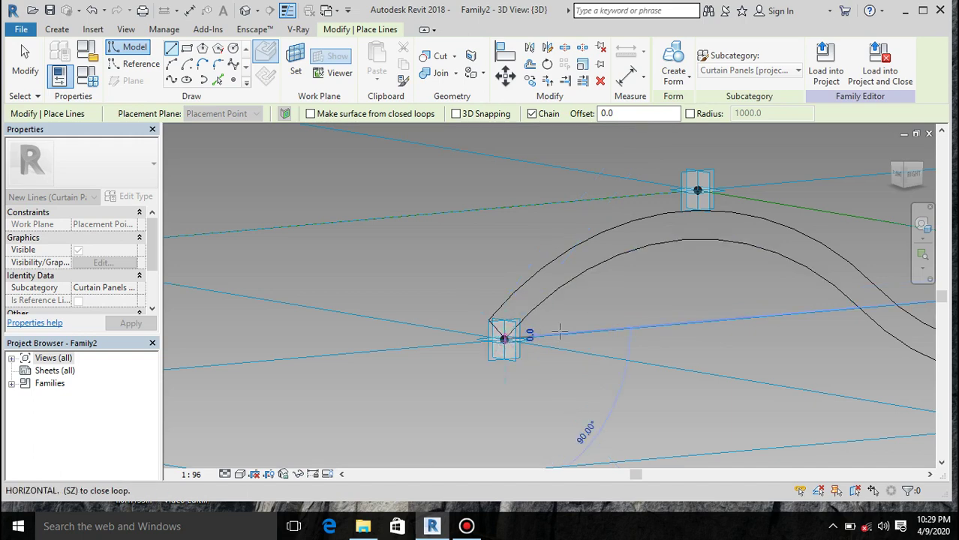
key(Escape)
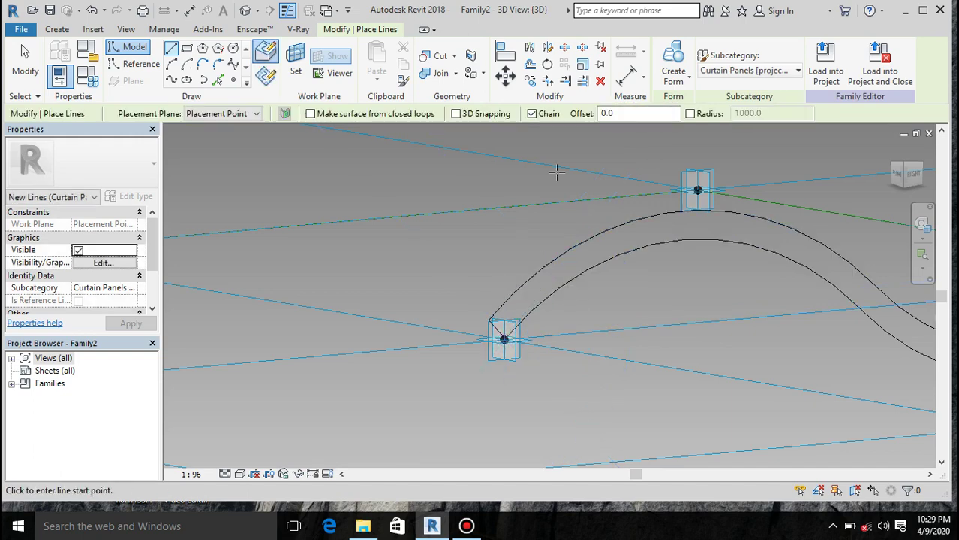
Draw a short line joining the doubled S-curve's endpoints at the right reference point
shift+middle_drag(420, 321, 784, 307)
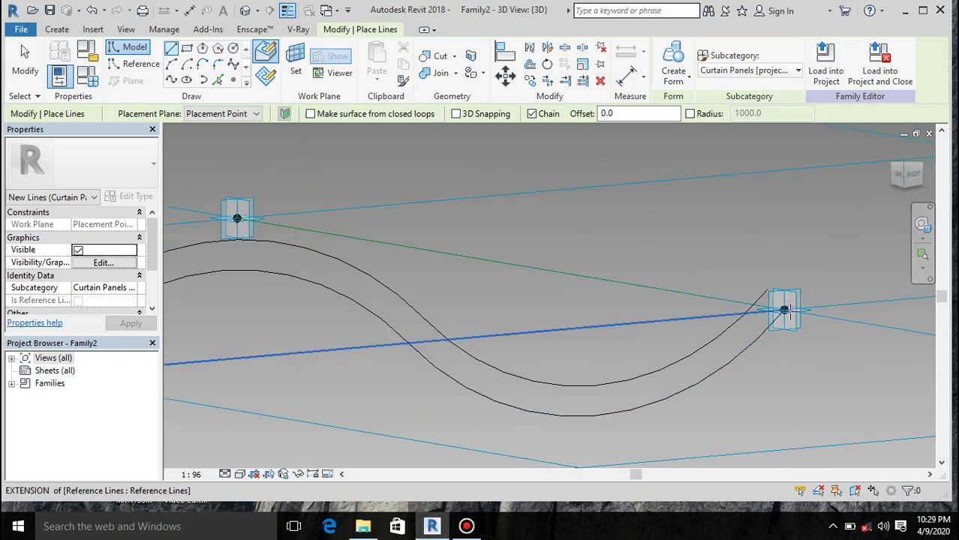
click(784, 307)
scroll(779, 300, up, 4)
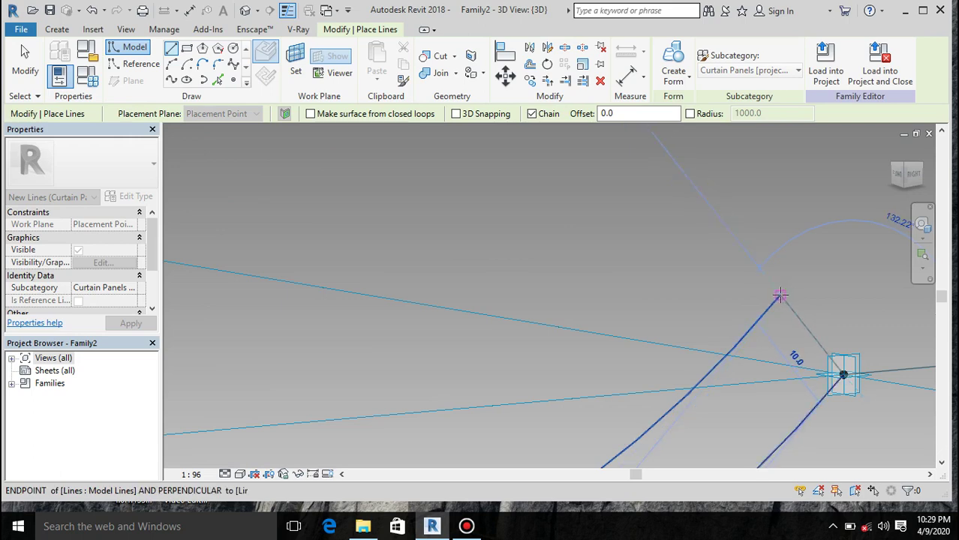
click(781, 294)
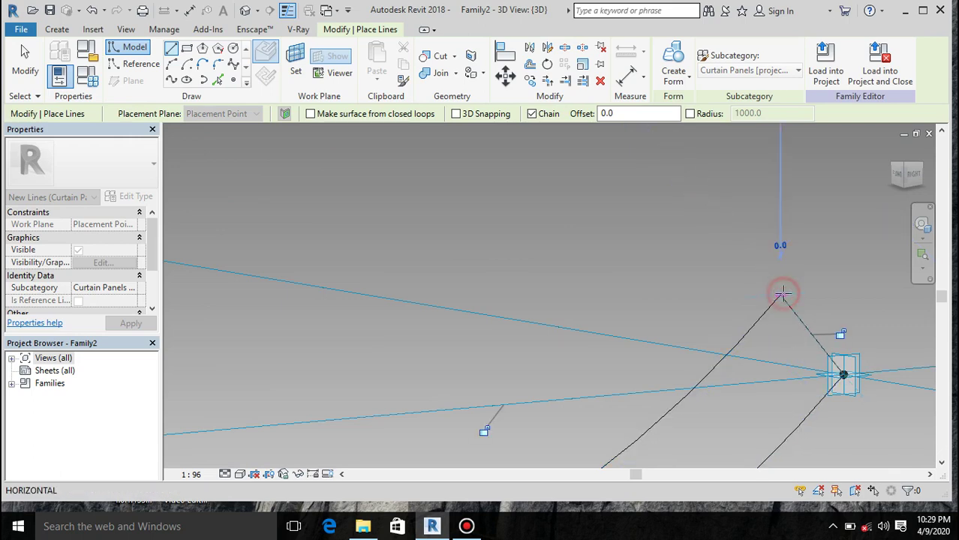
key(Escape)
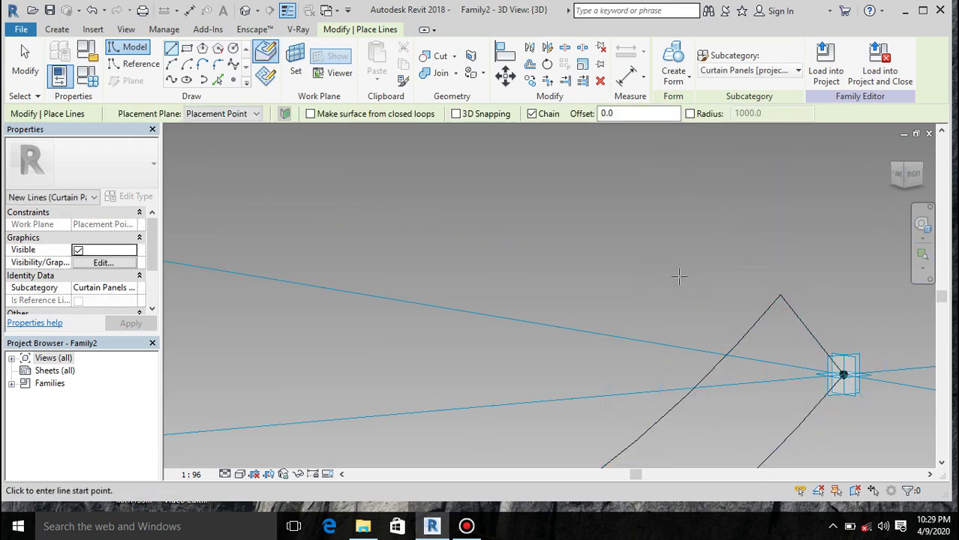
scroll(680, 272, down, 3)
scroll(674, 237, down, 5)
shift+middle_drag(676, 247, 681, 251)
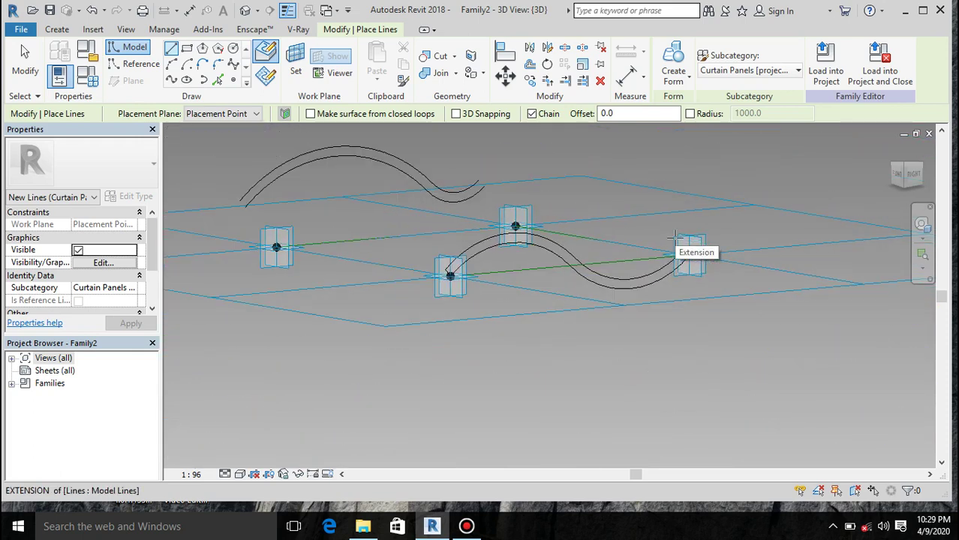
click(294, 66)
Set the work plane to the left reference point and copy the upper curve at offset 60
click(293, 238)
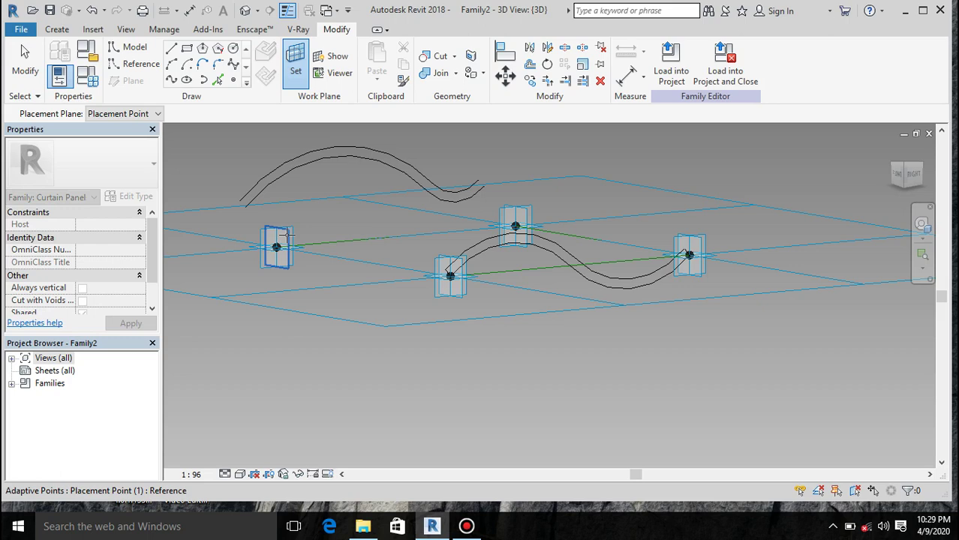
scroll(294, 236, up, 2)
click(291, 229)
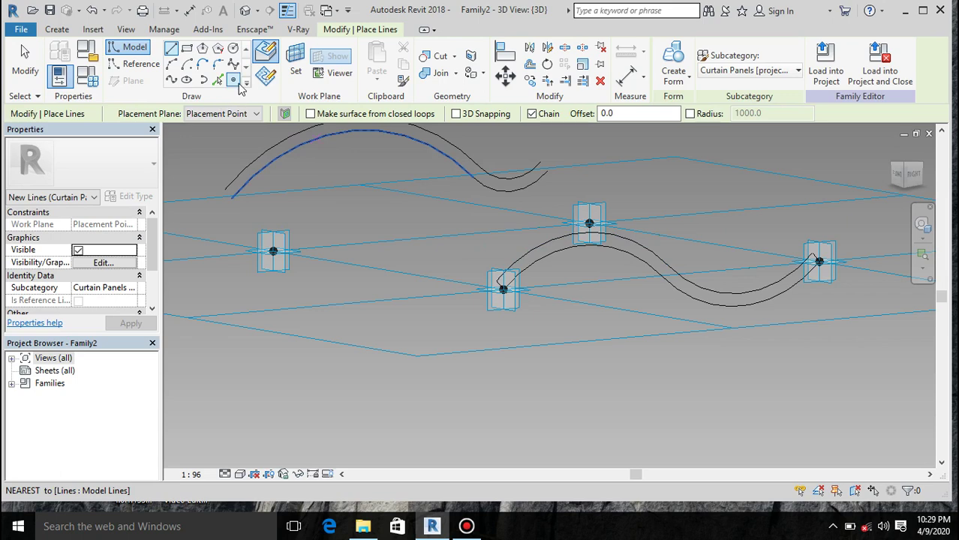
click(217, 80)
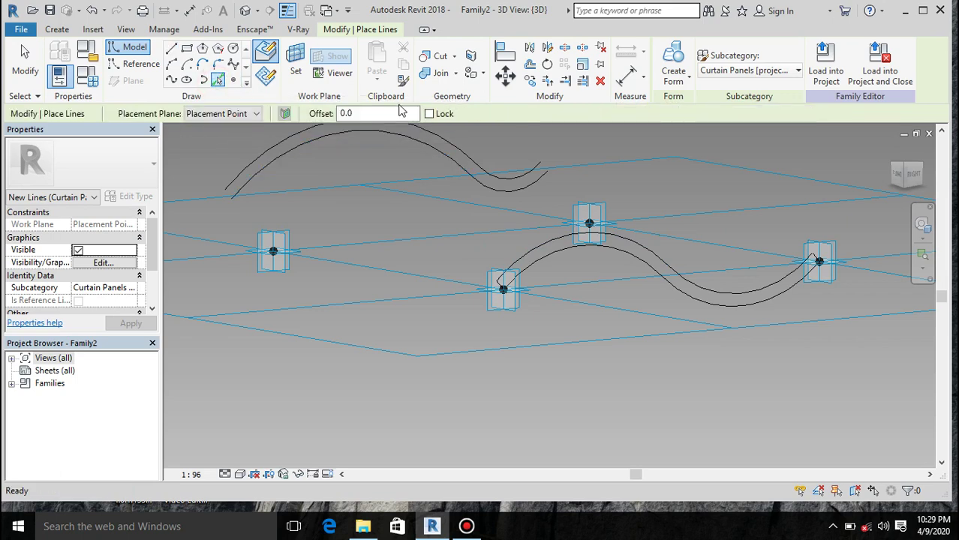
click(386, 113)
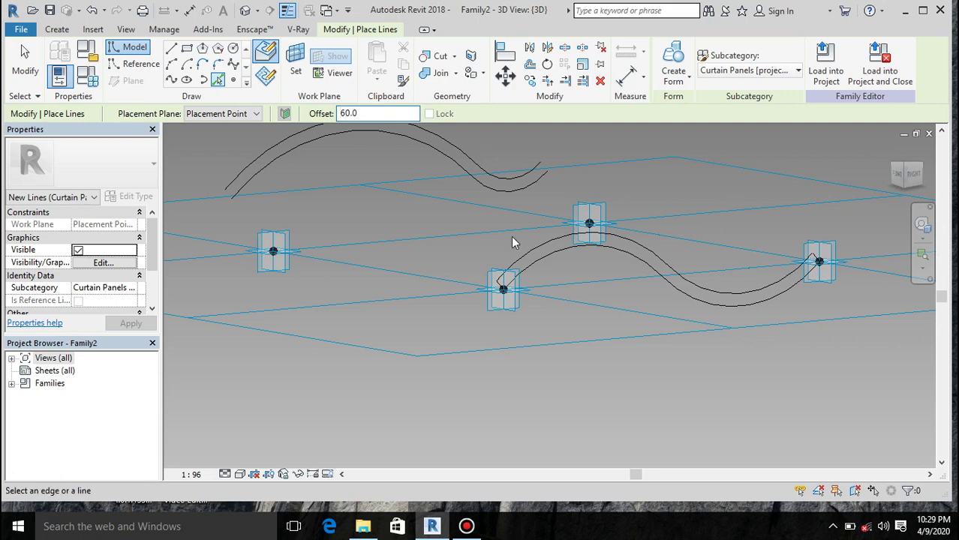
click(499, 286)
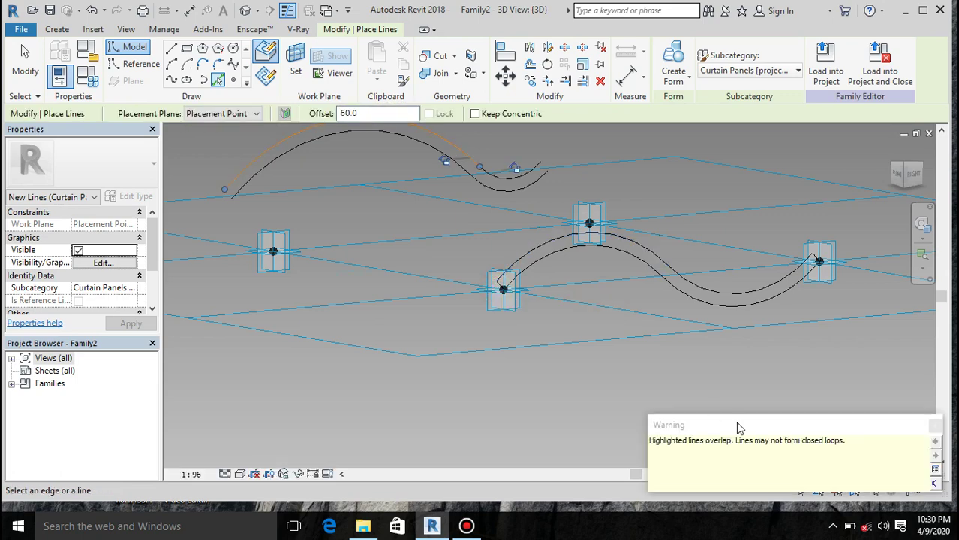
Dismiss the overlapping-lines warning and re-enter the Pick Lines offset value
click(934, 426)
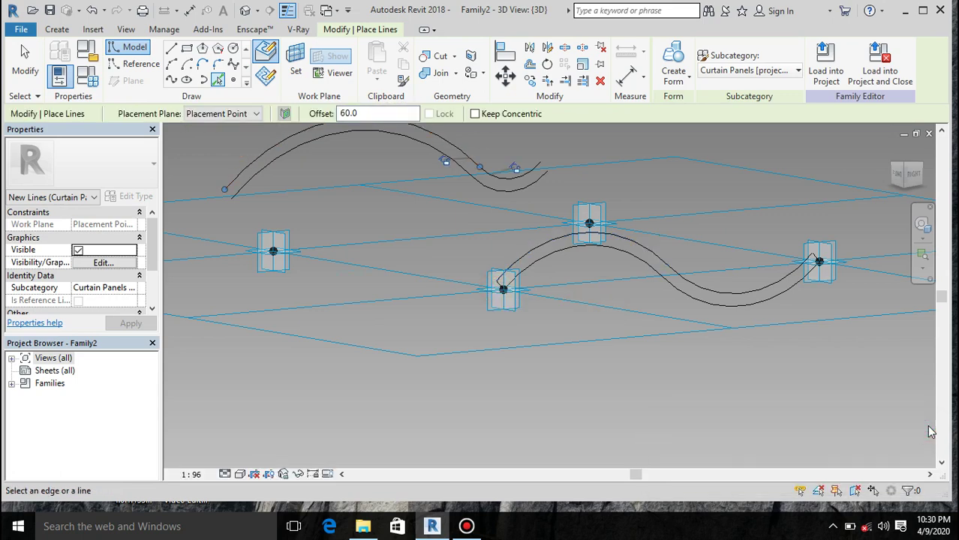
key(Escape)
click(217, 80)
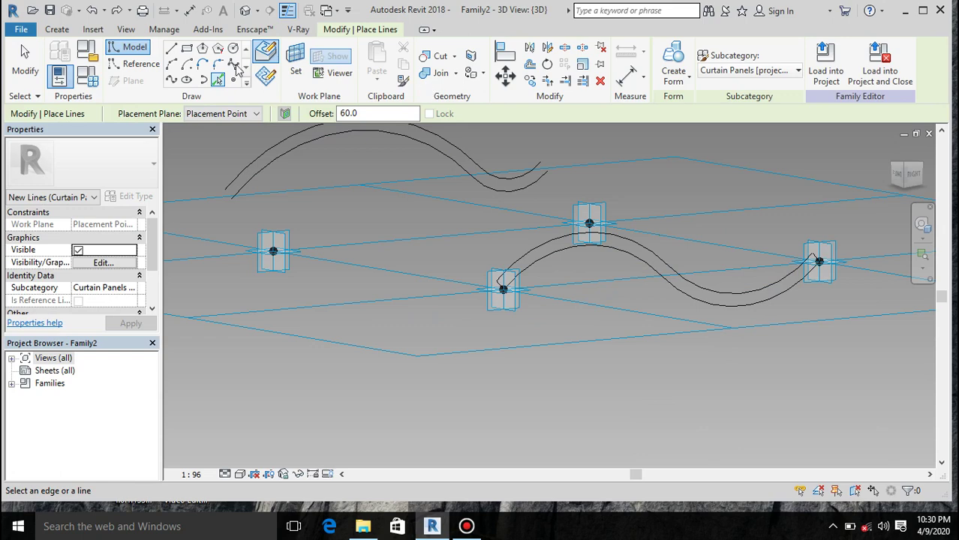
click(361, 114)
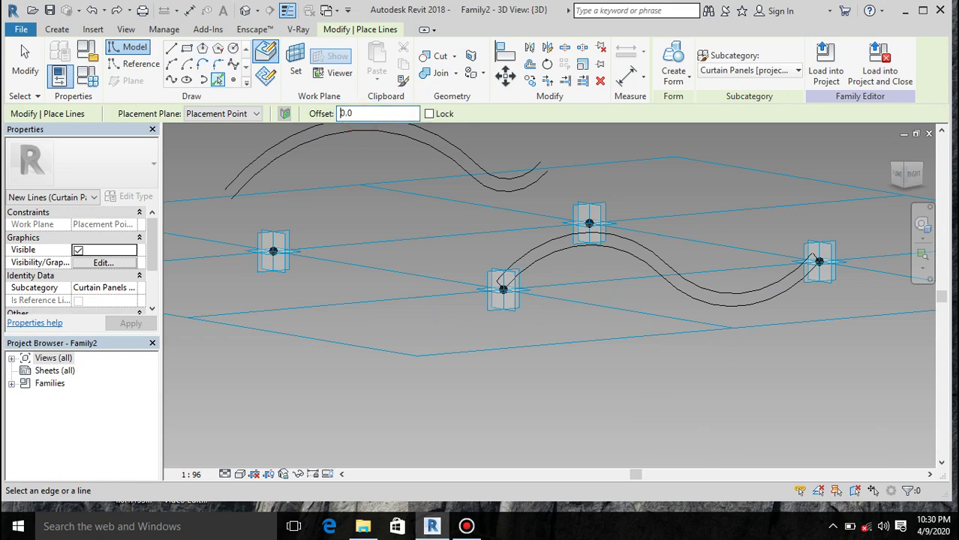
Draw a short line closing the left end of the upper curve pair
click(171, 47)
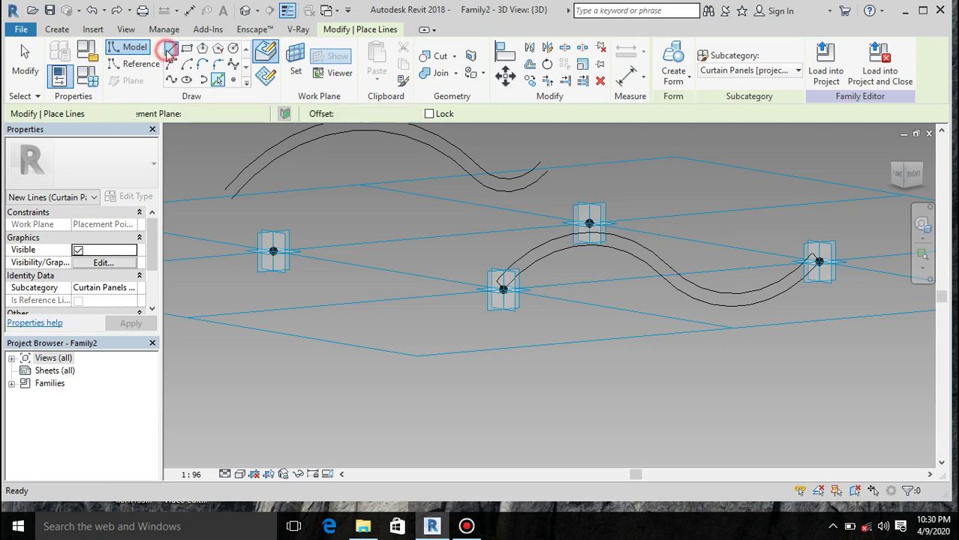
scroll(259, 215, up, 1)
scroll(259, 215, up, 1)
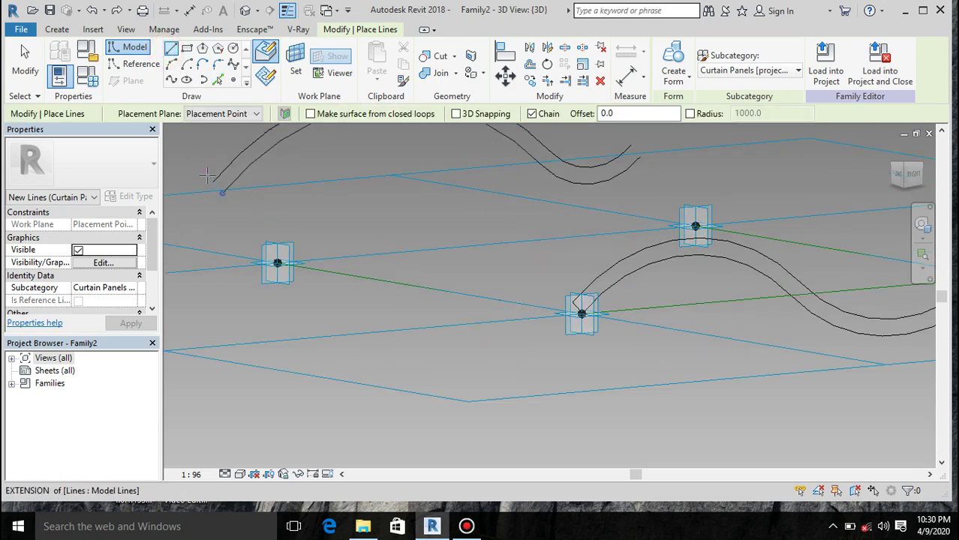
click(212, 181)
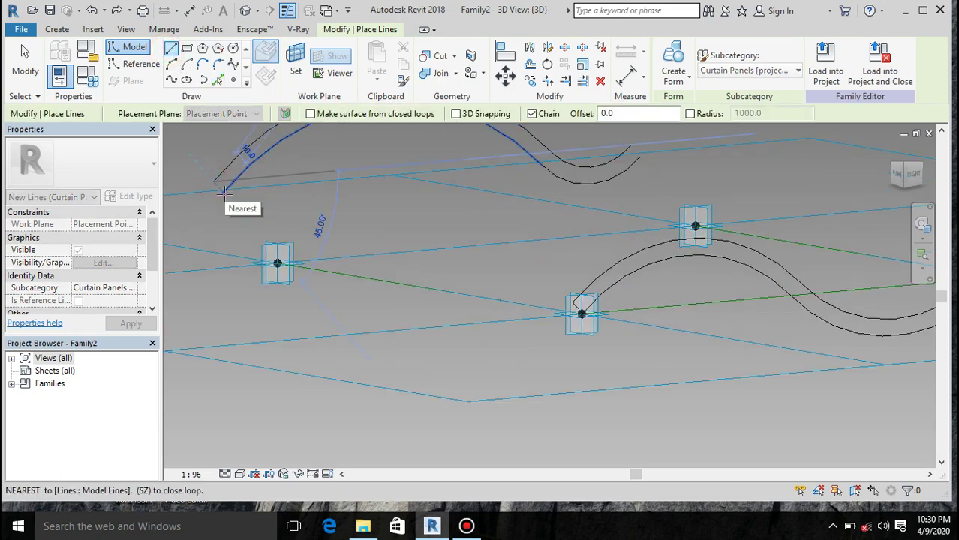
scroll(224, 192, up, 2)
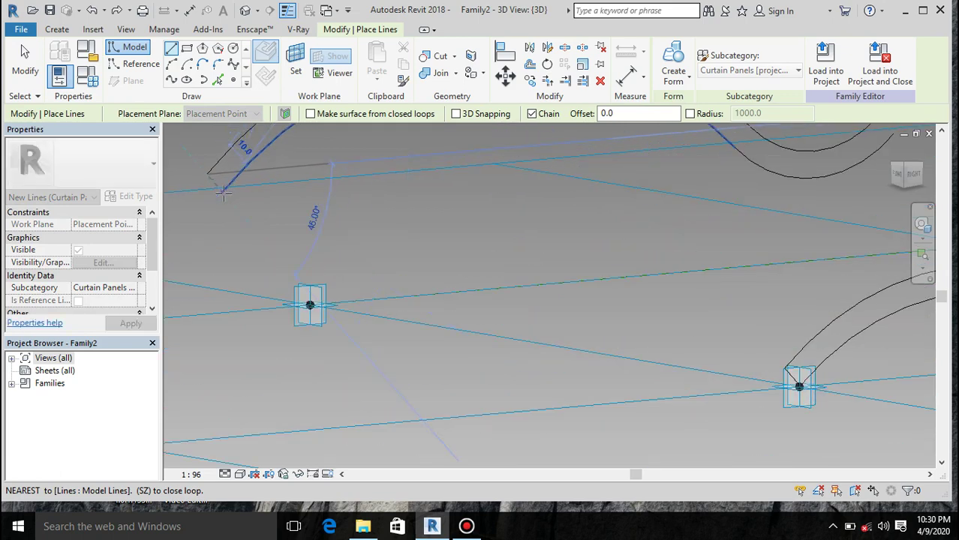
scroll(221, 191, up, 2)
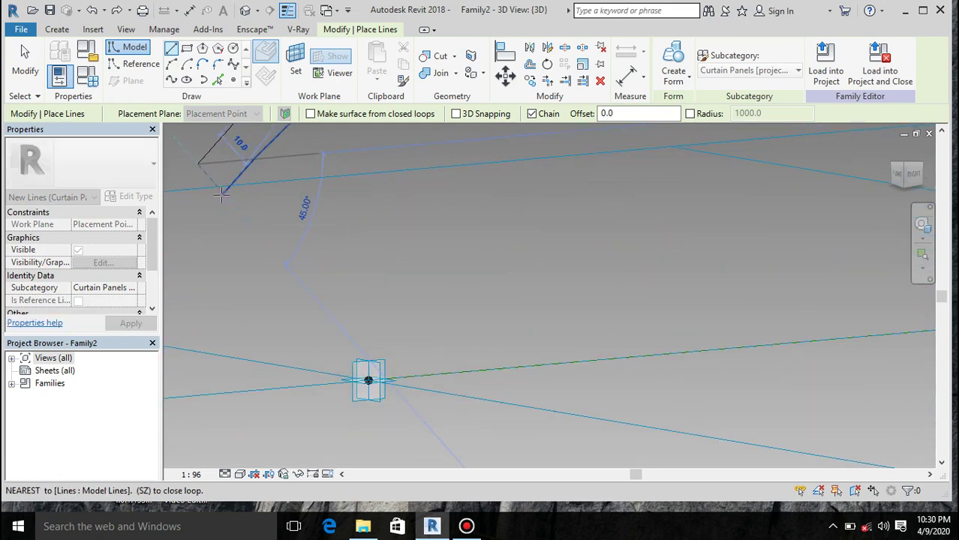
scroll(221, 194, up, 3)
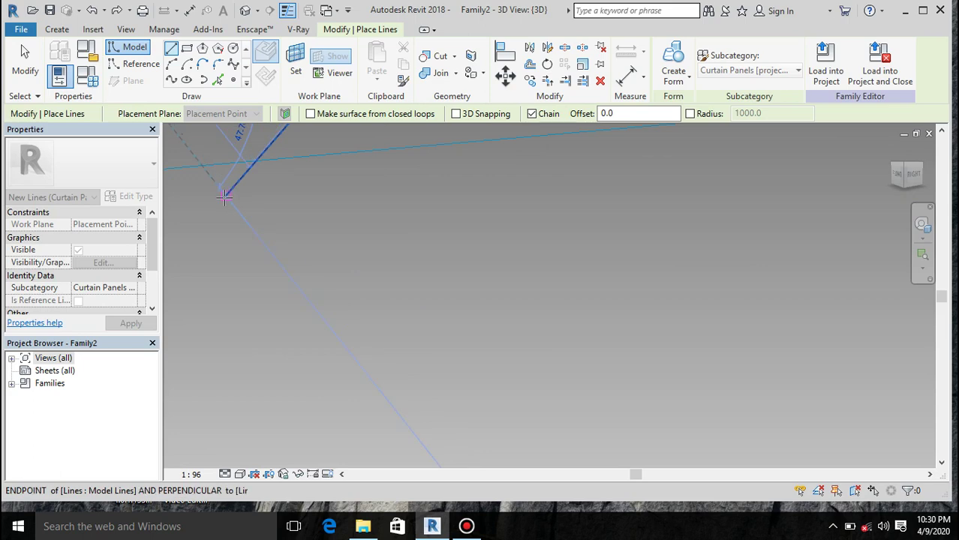
scroll(352, 274, down, 4)
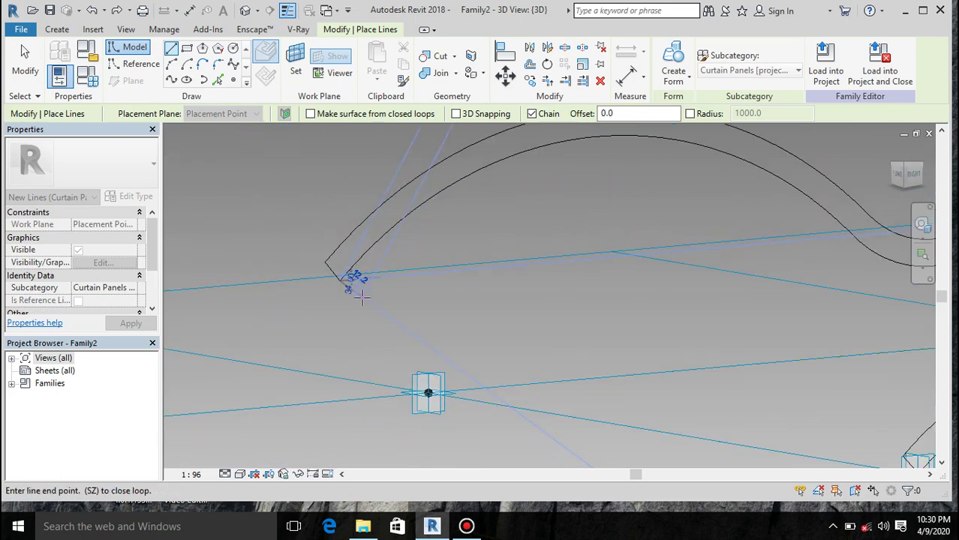
key(Escape)
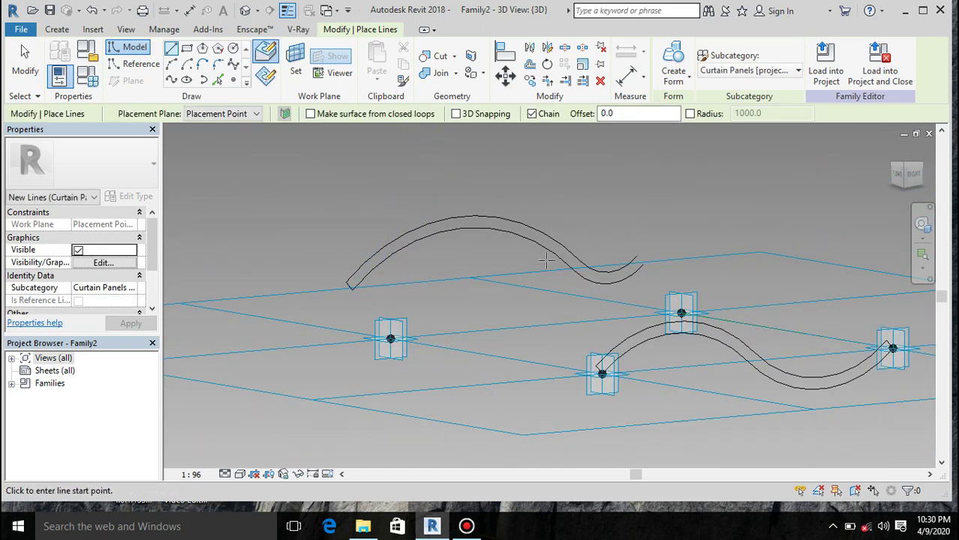
Close the right end of the upper curve pair with a short straight line
scroll(645, 271, up, 3)
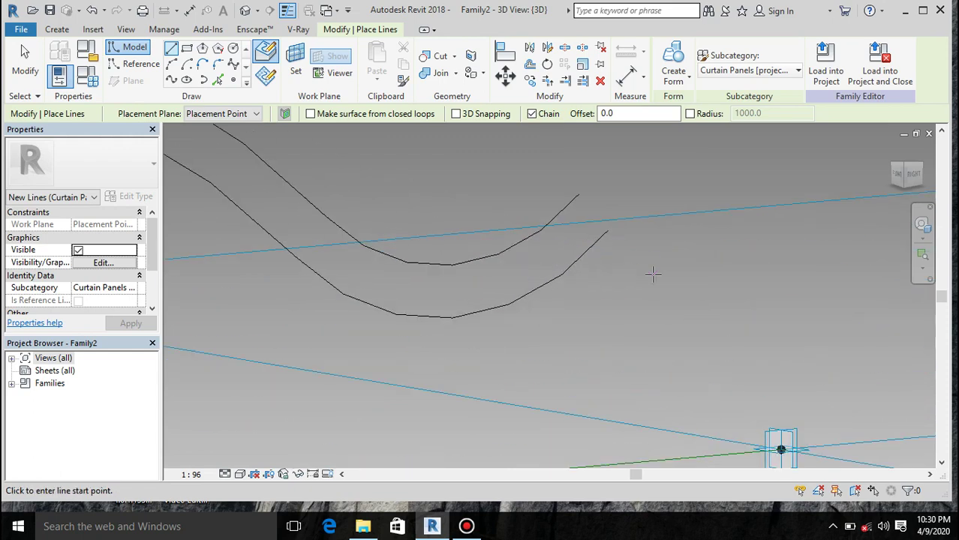
click(575, 193)
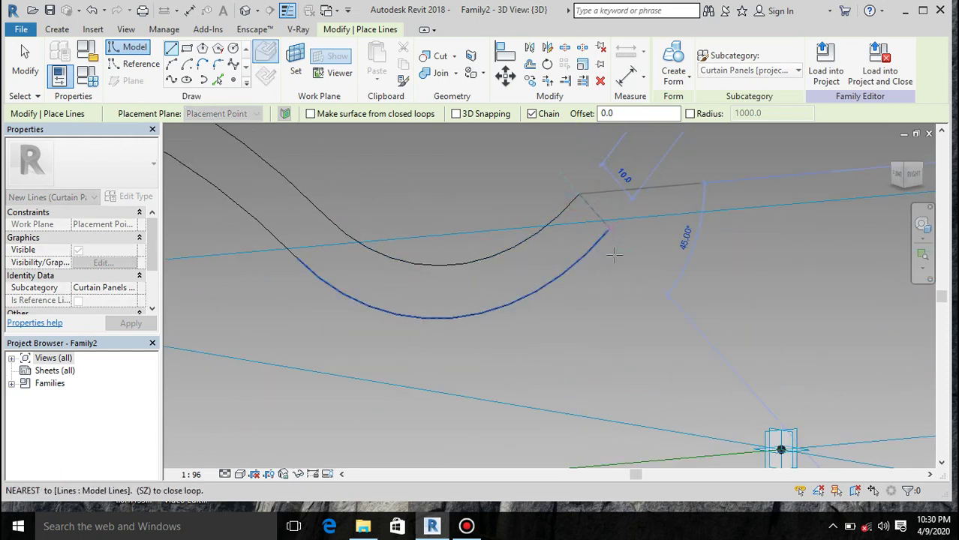
scroll(614, 268, up, 2)
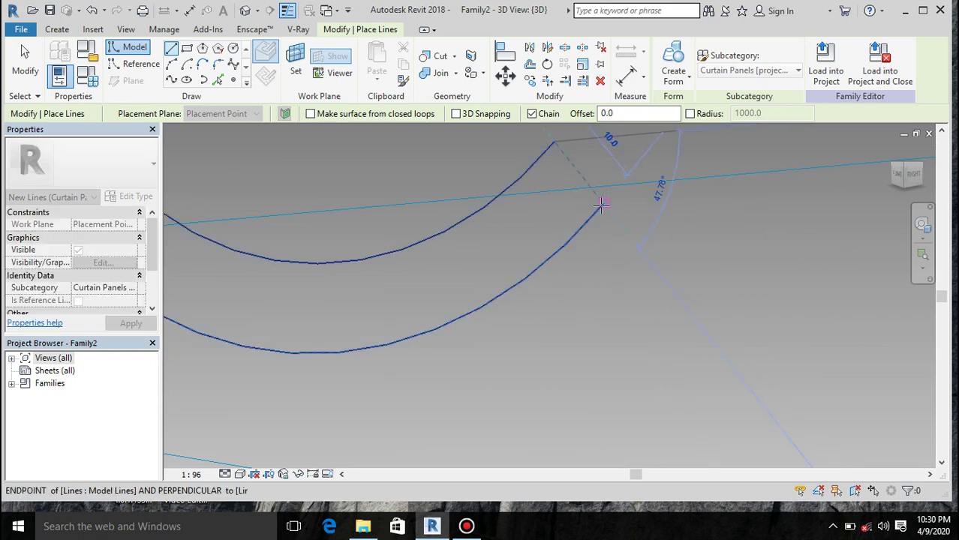
scroll(602, 204, up, 2)
scroll(603, 204, up, 2)
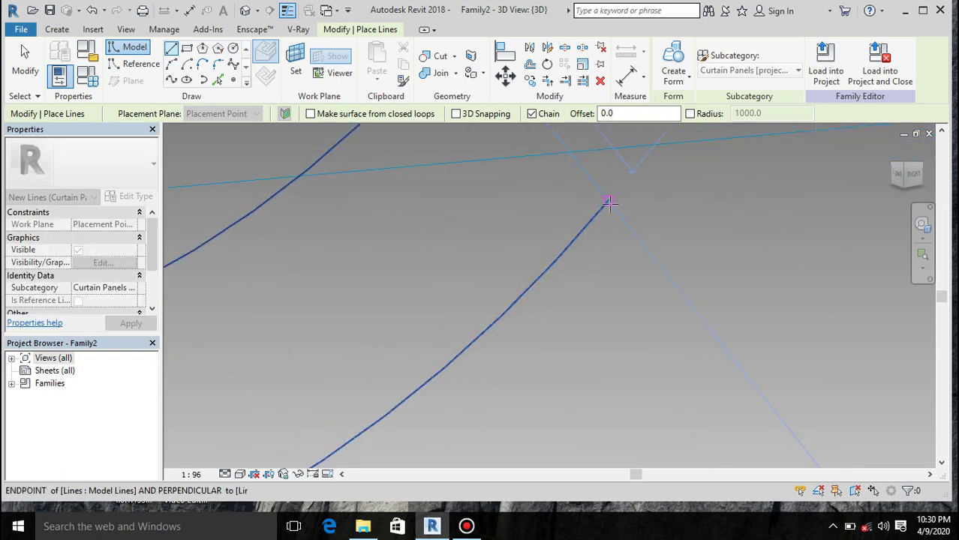
click(609, 201)
scroll(614, 285, down, 3)
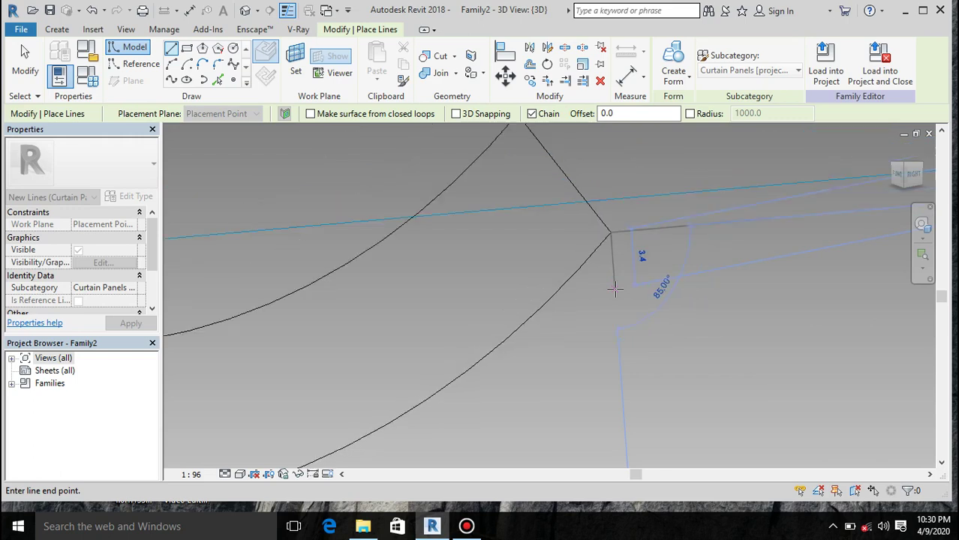
scroll(615, 286, down, 4)
key(Escape)
key(Escape)
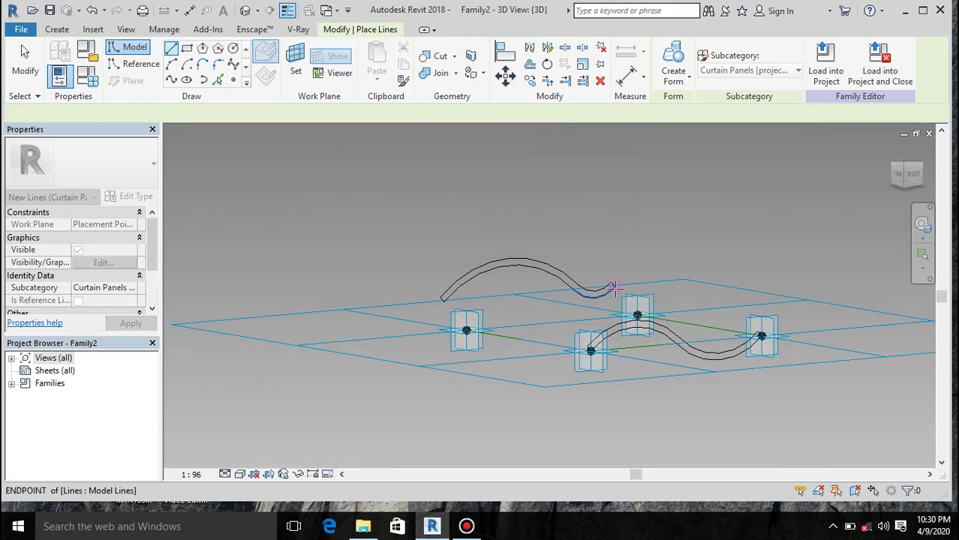
Create a solid tile form from the upper closed profile and the lower S-curve
click(478, 279)
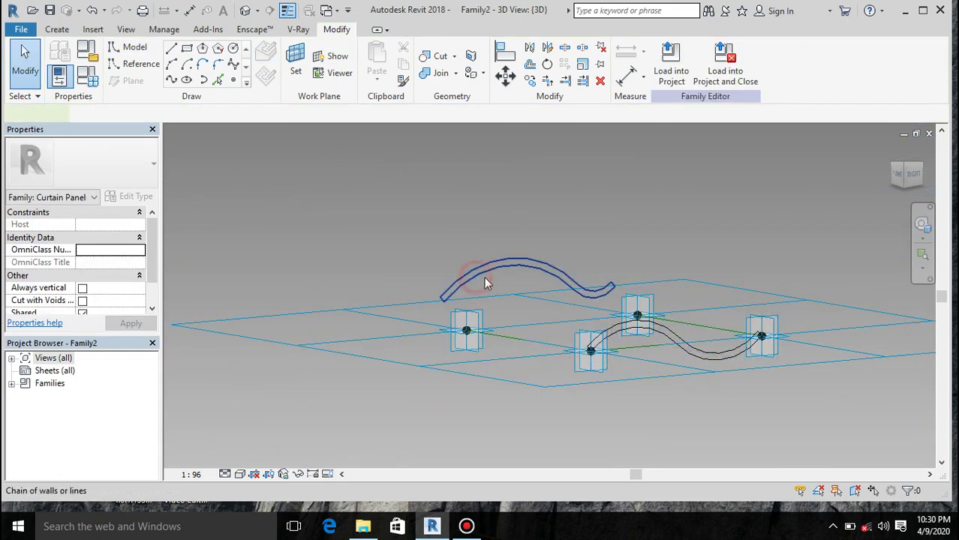
ctrl+click(650, 333)
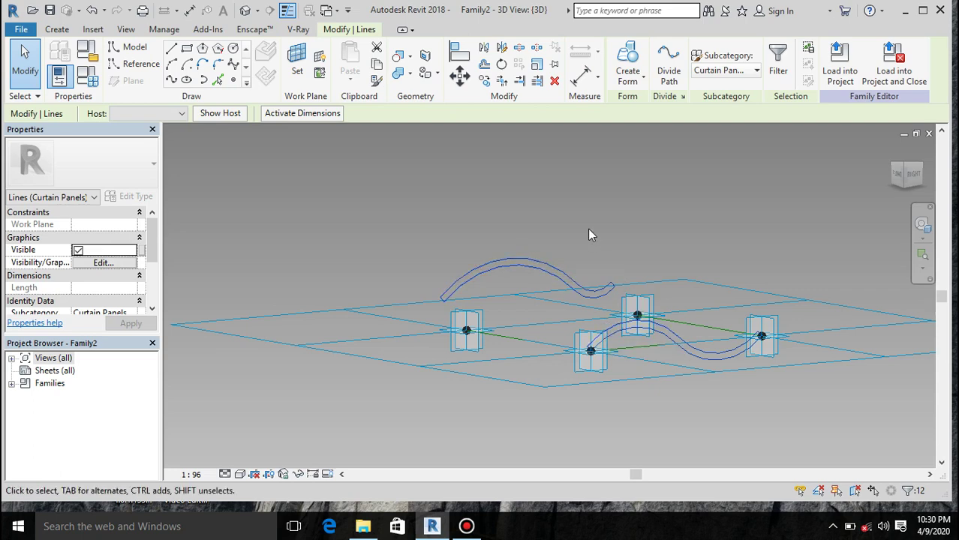
click(623, 61)
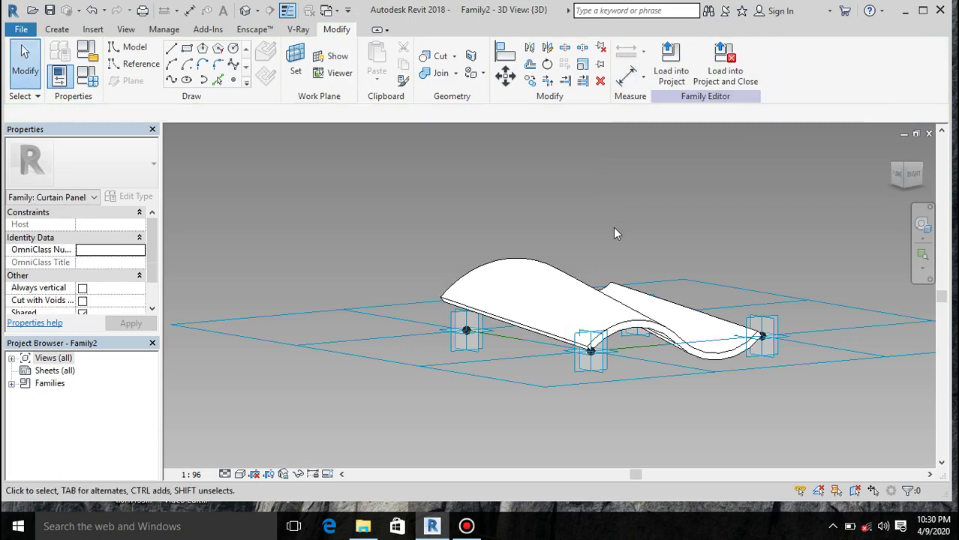
Orbit to the right-back corner view to inspect the tile form
click(913, 174)
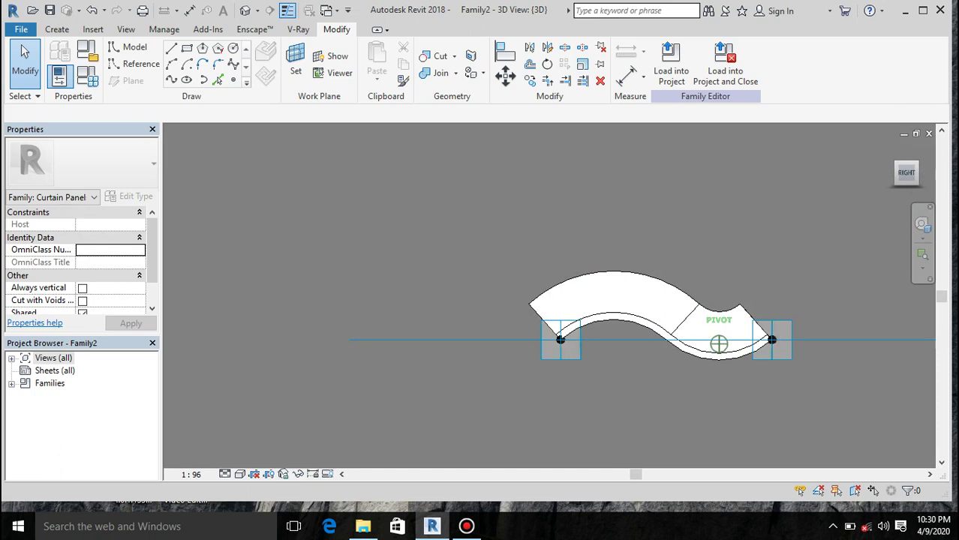
click(916, 174)
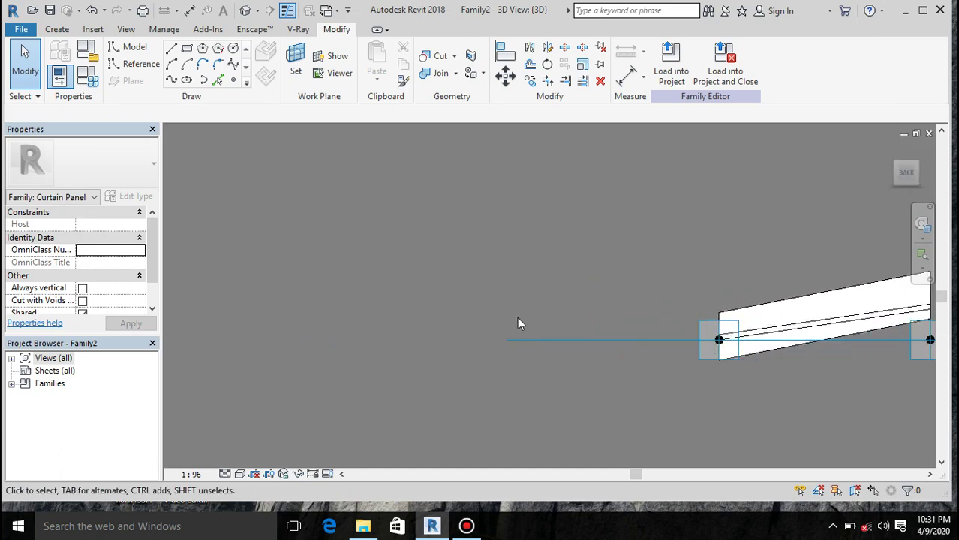
scroll(513, 334, down, 4)
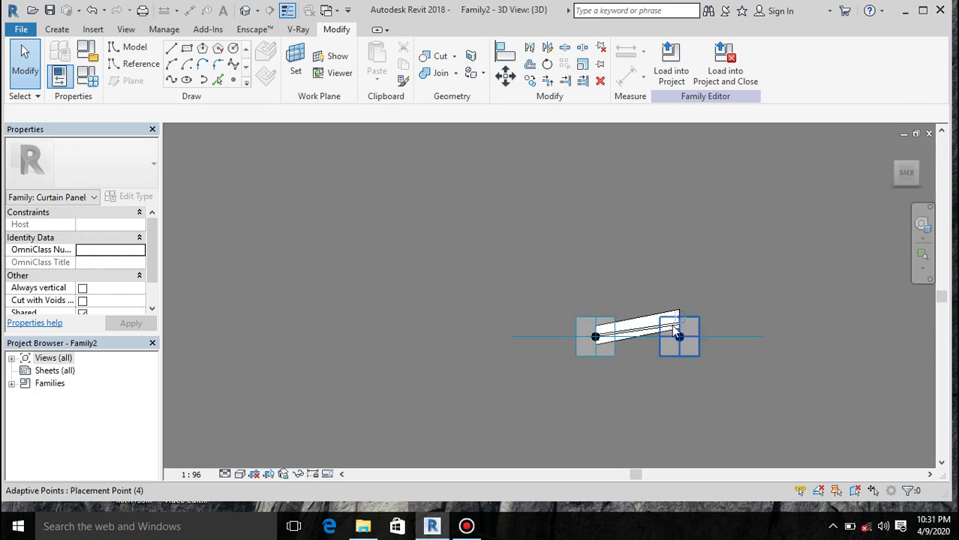
scroll(672, 324, up, 5)
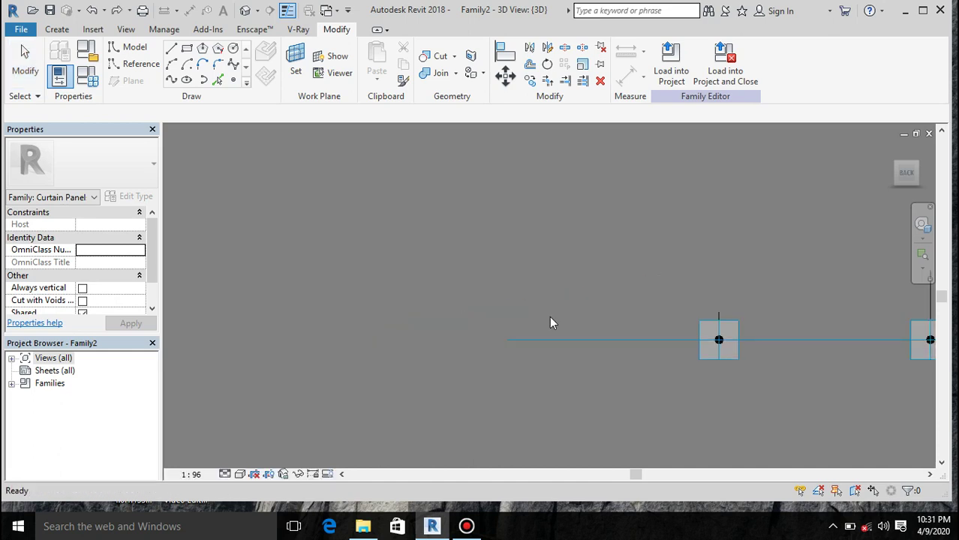
Undo the solid form, orbit to a tilted view, and select the upper profile curve
key(ctrl+z)
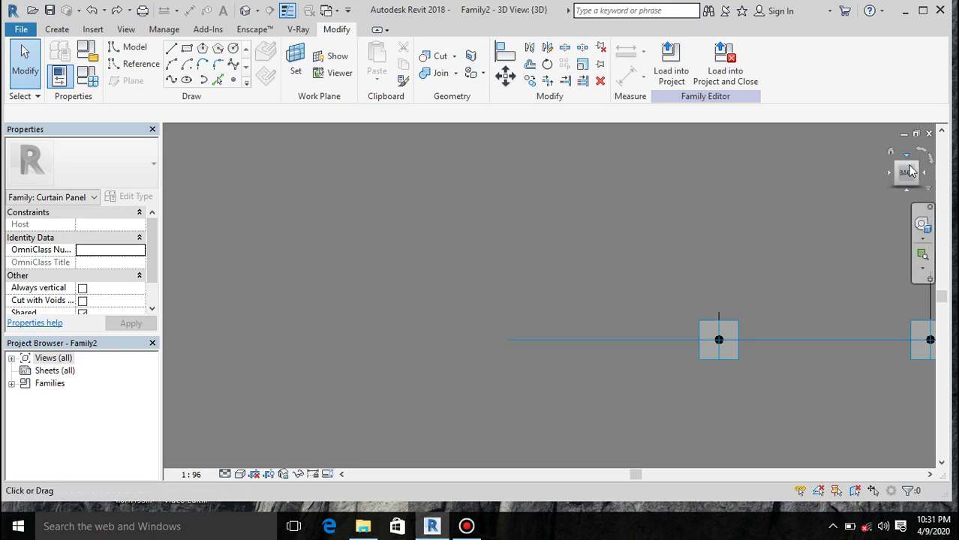
drag(906, 174, 656, 225)
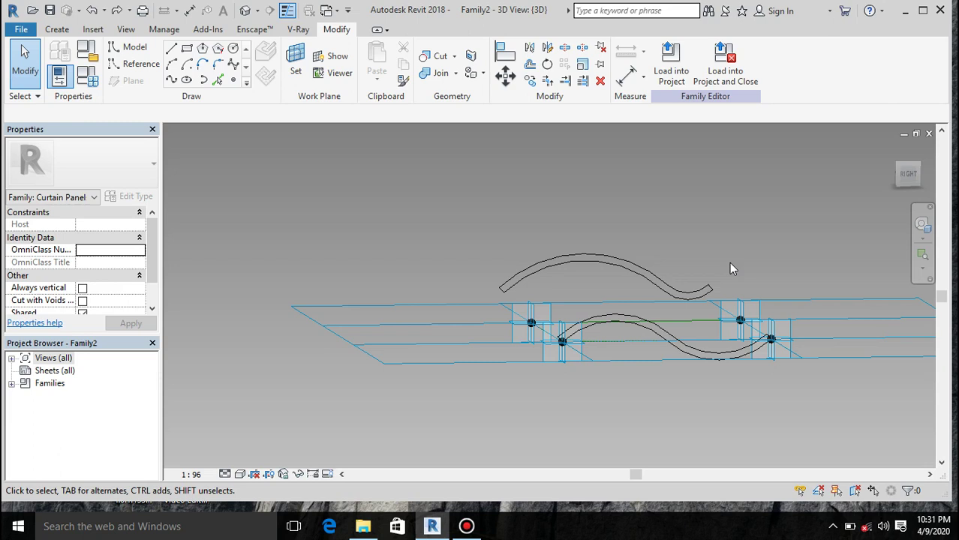
click(673, 294)
Delete the upper profile curve and set the work plane to the placement point
key(Delete)
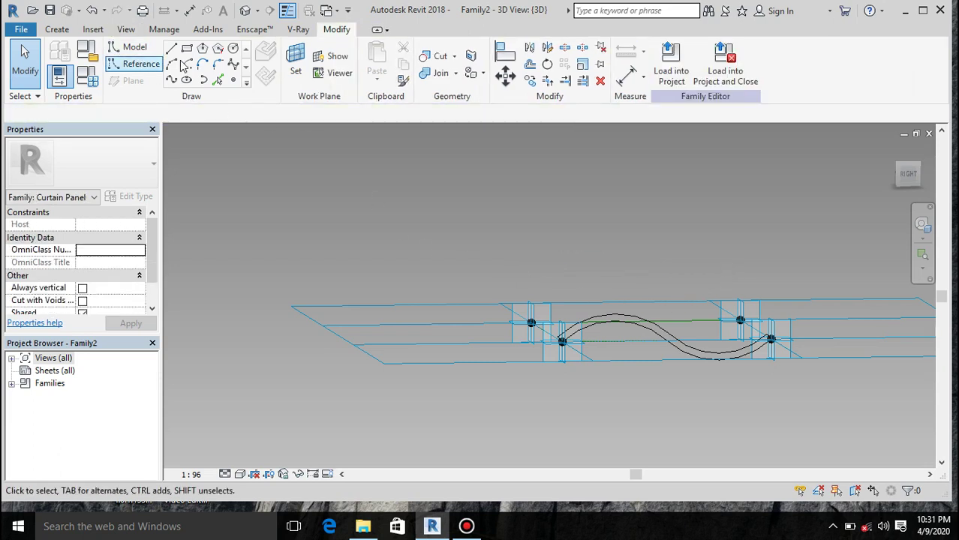
click(298, 60)
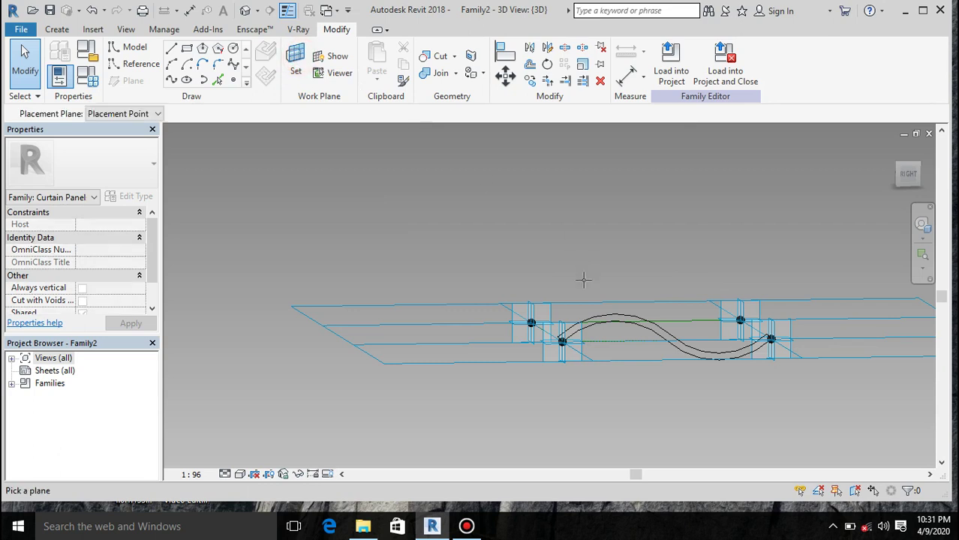
click(545, 310)
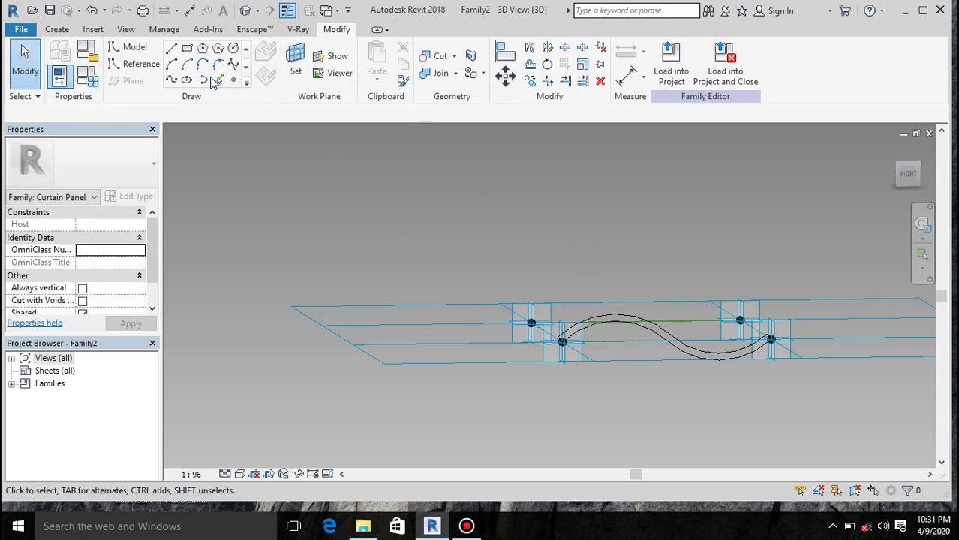
Use Pick Lines at offset 25 to copy the S-curve arcs
click(219, 81)
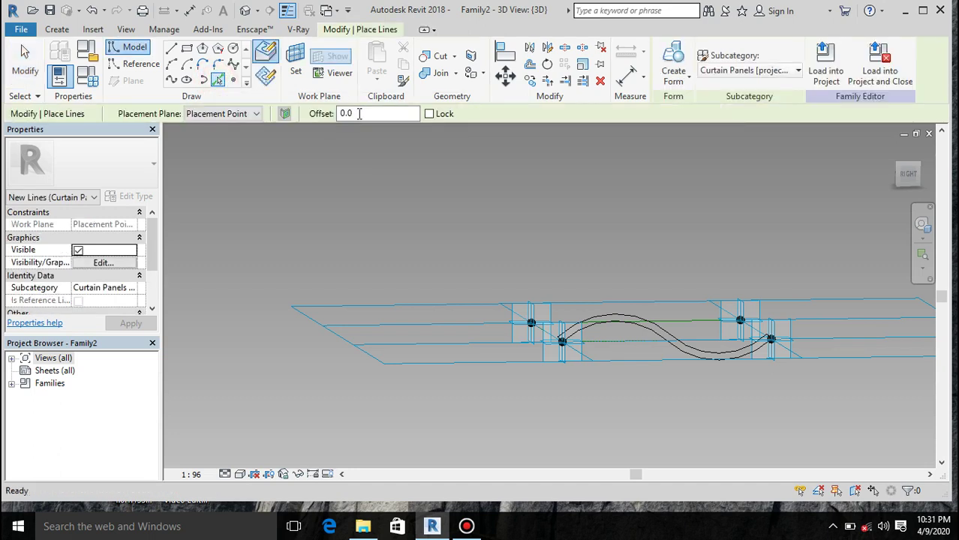
click(371, 114)
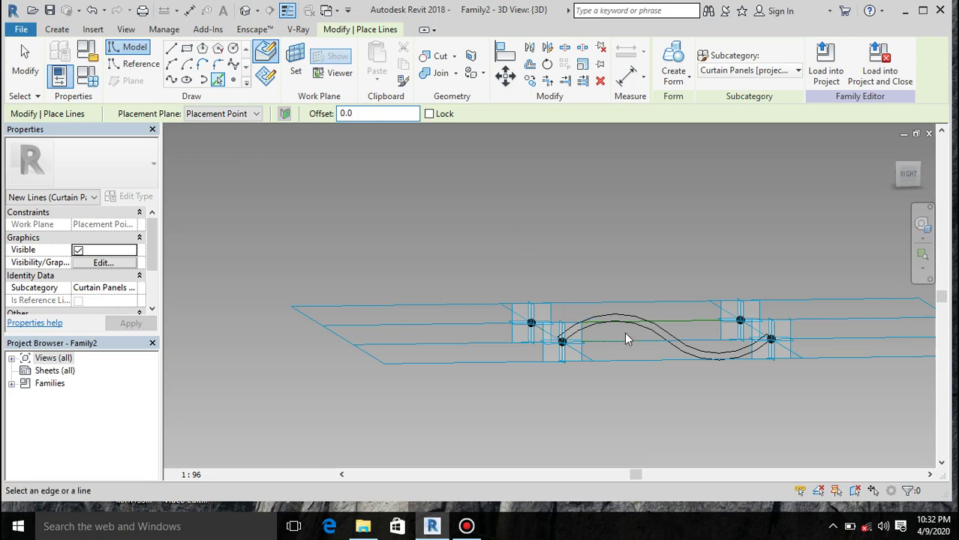
scroll(627, 339, up, 2)
click(378, 113)
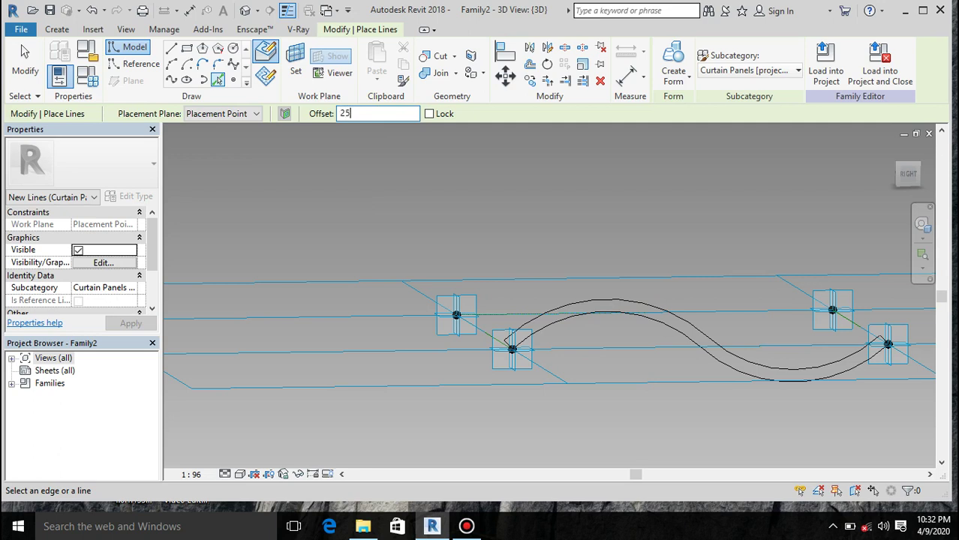
key(Return)
click(566, 305)
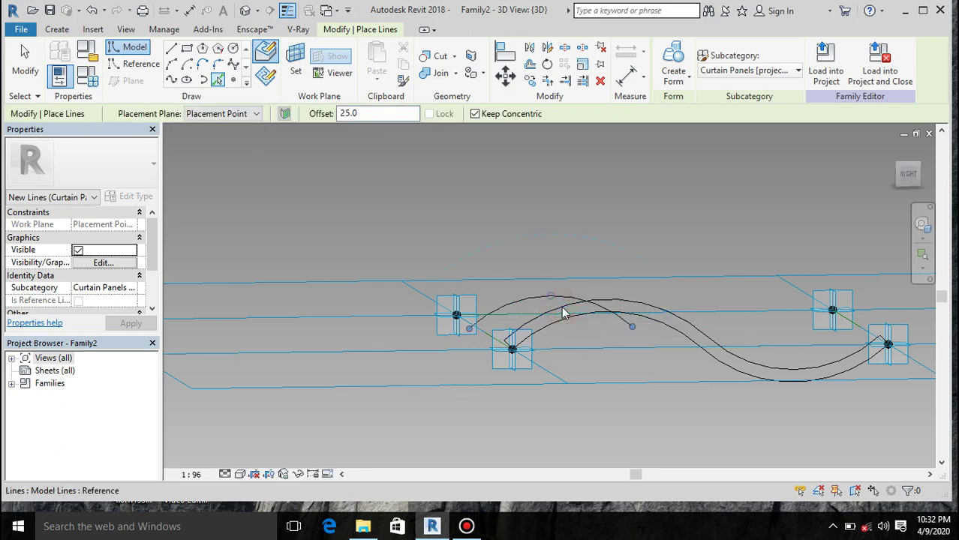
click(615, 300)
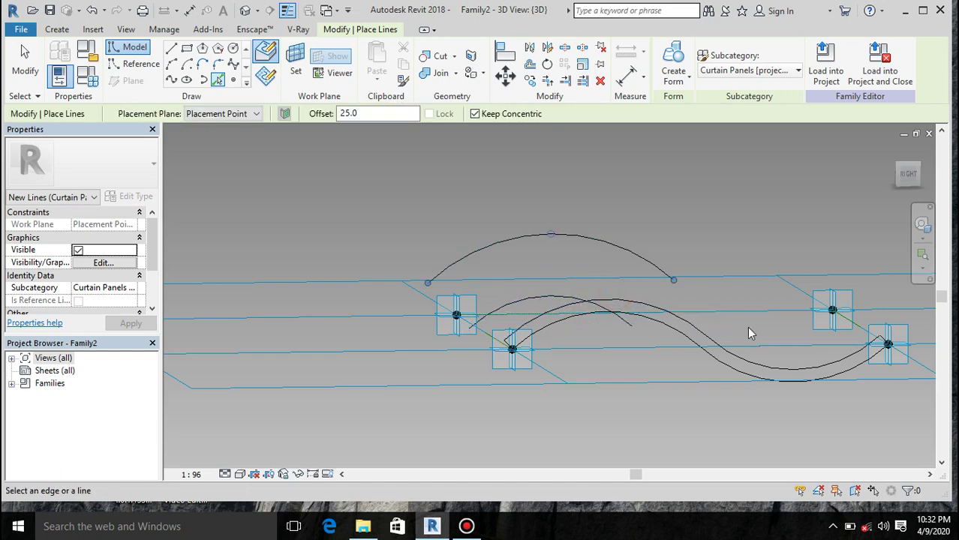
click(754, 362)
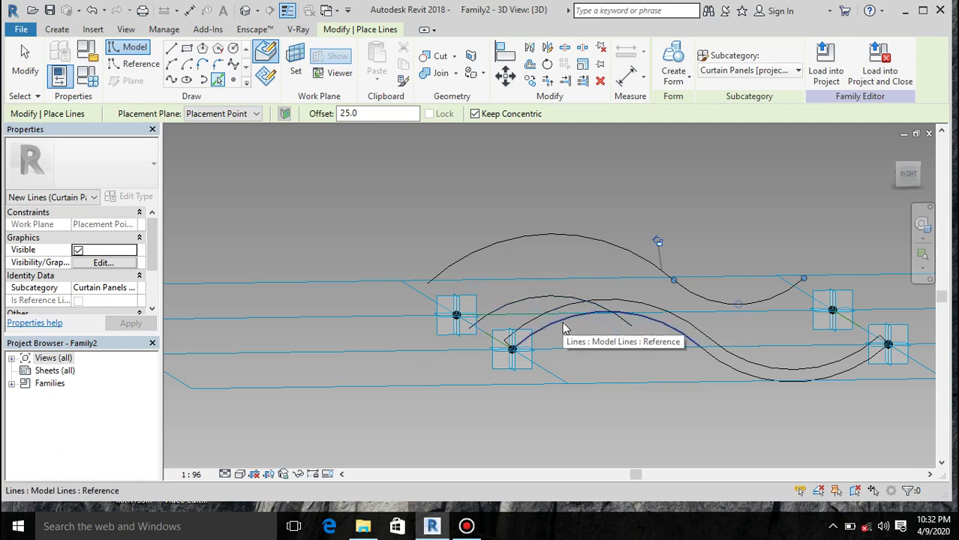
click(632, 314)
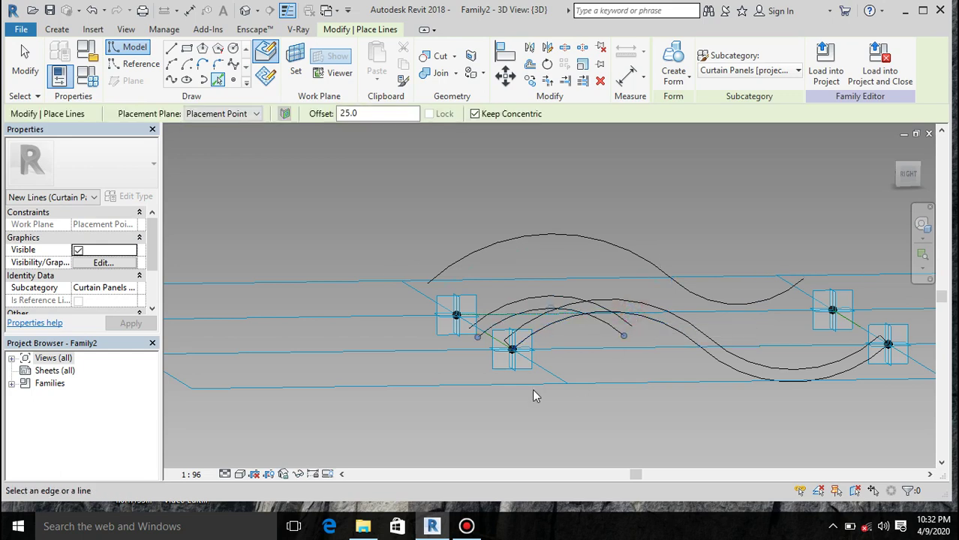
key(Escape)
key(Escape)
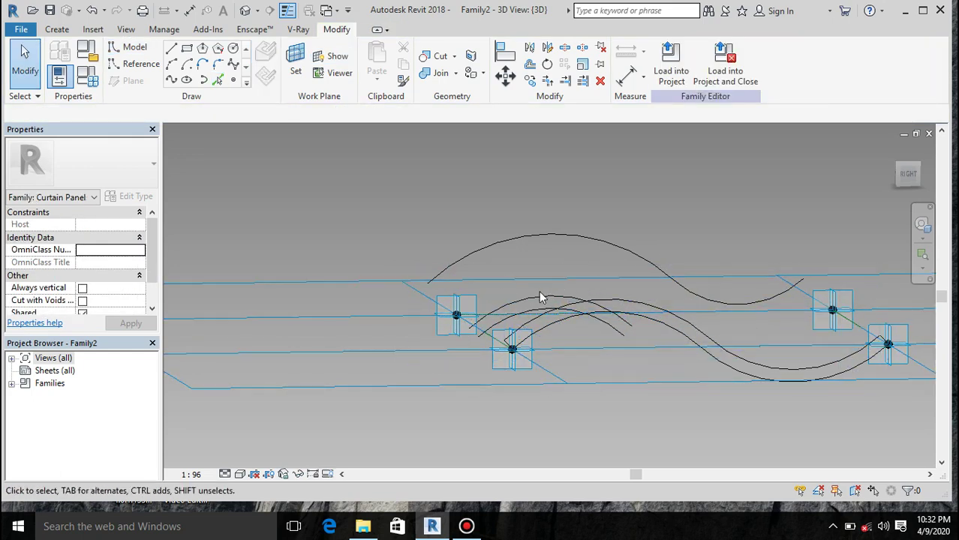
Remove the two stray offset arcs
click(539, 302)
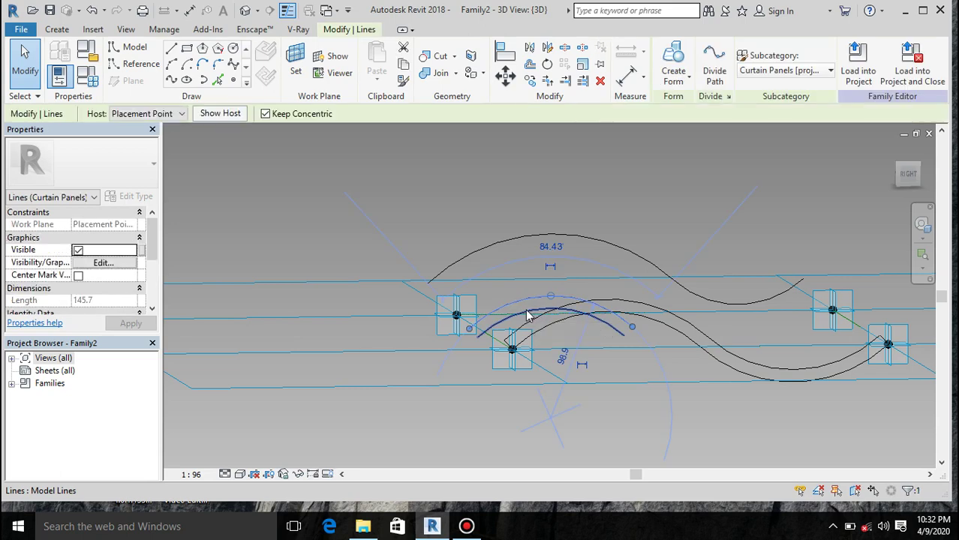
key(Escape)
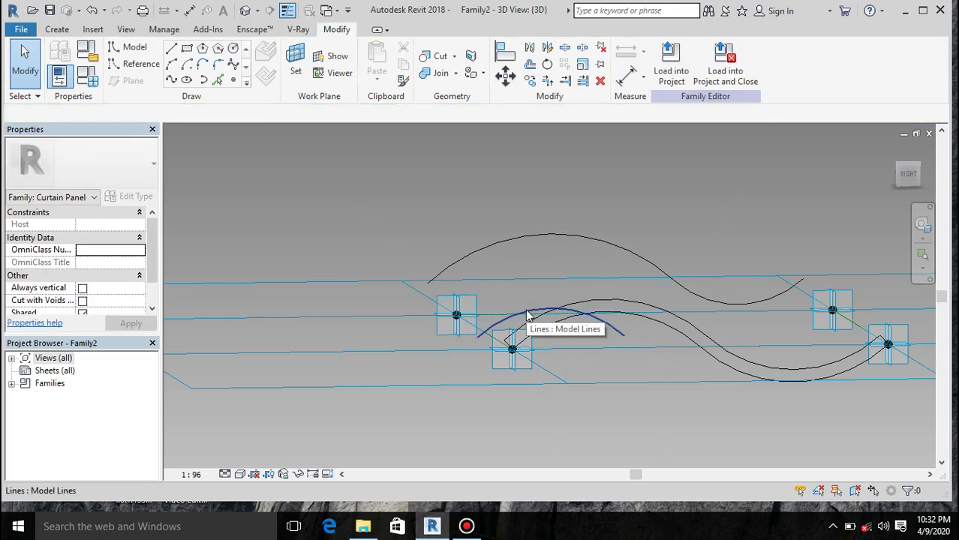
click(527, 316)
key(Escape)
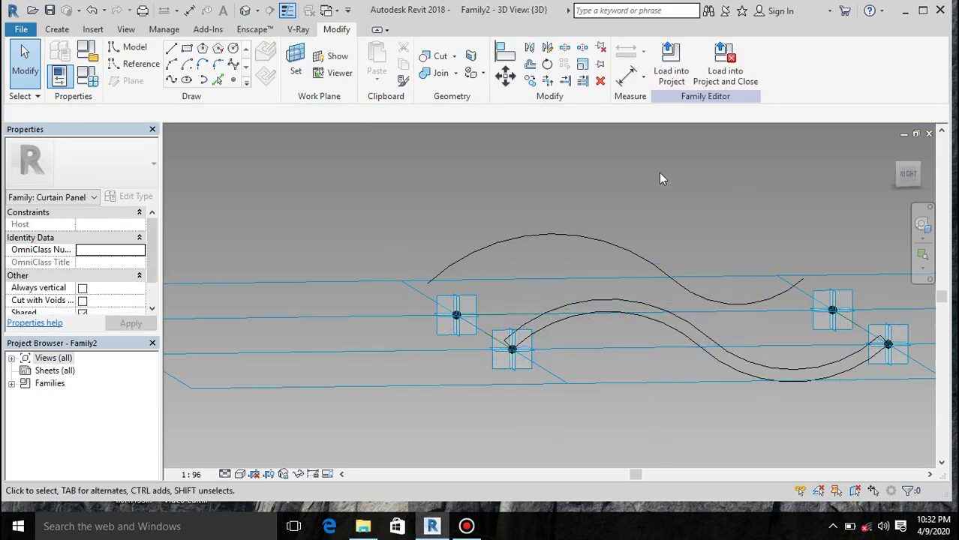
scroll(511, 349, up, 2)
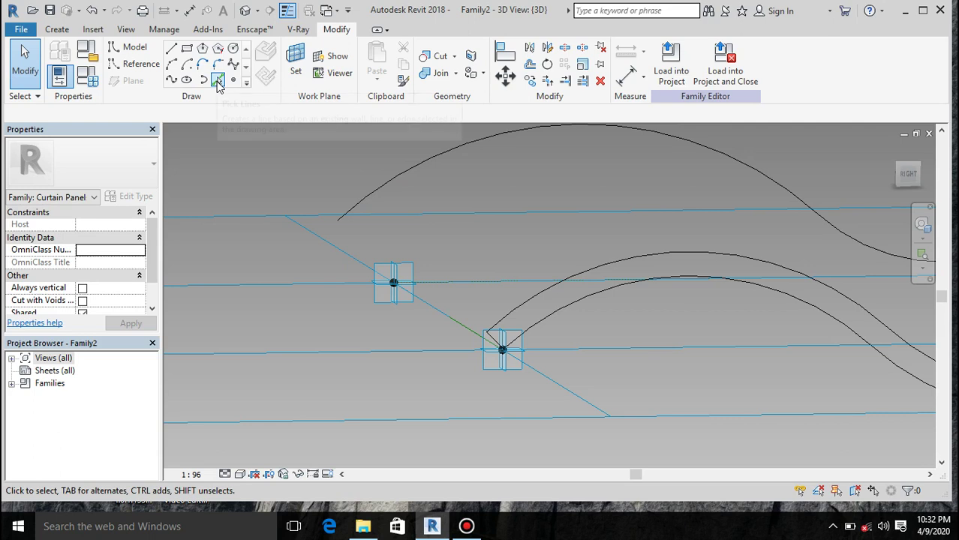
Copy the upper S-curve 10 units inward using Pick Lines at offset 10
click(217, 81)
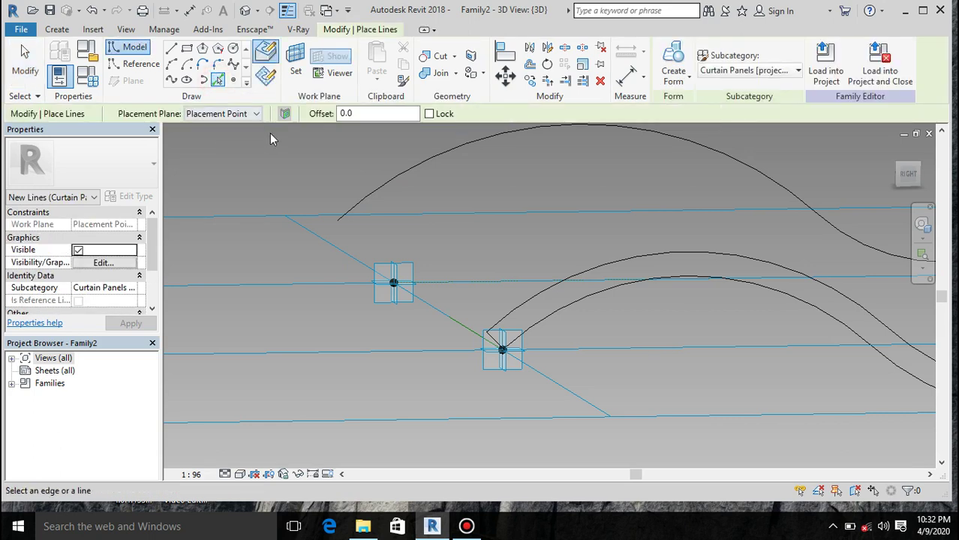
click(368, 118)
key(Return)
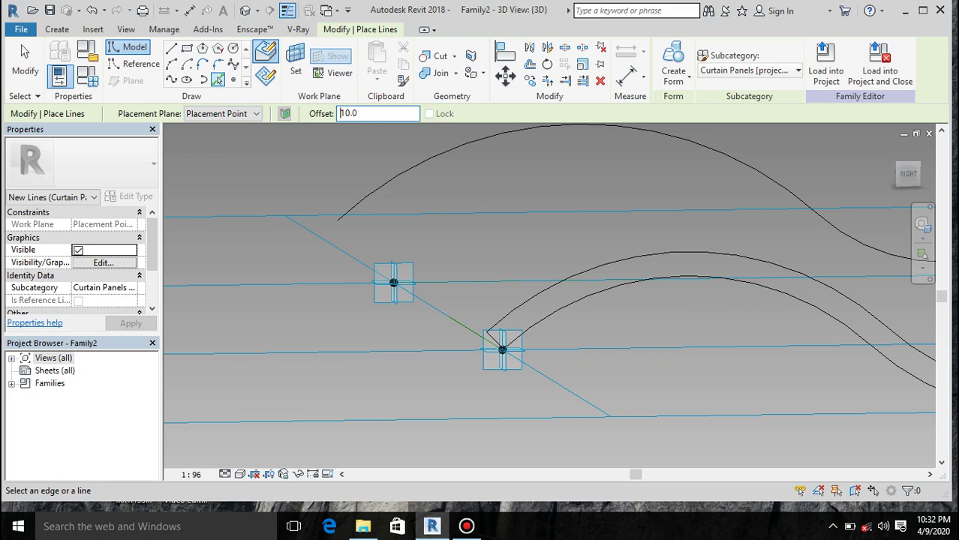
click(414, 169)
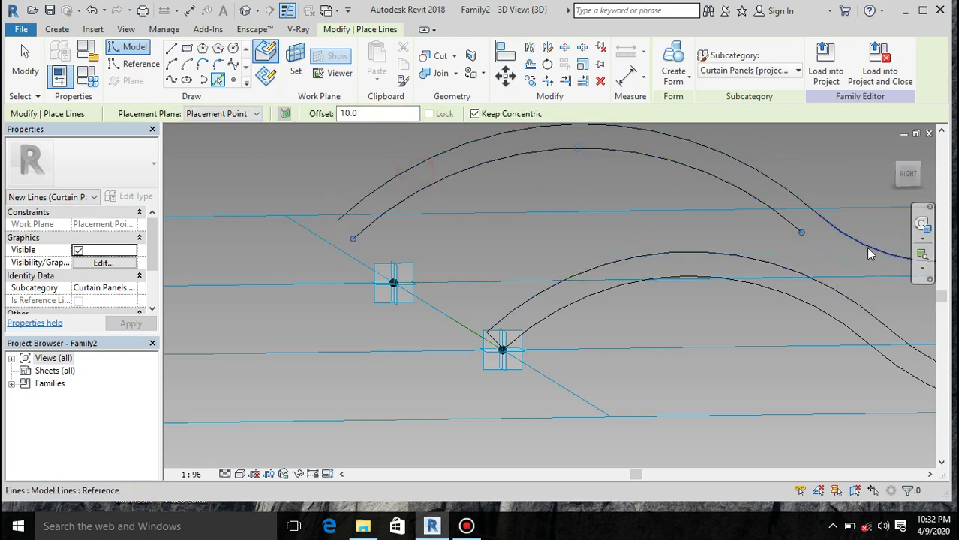
click(168, 52)
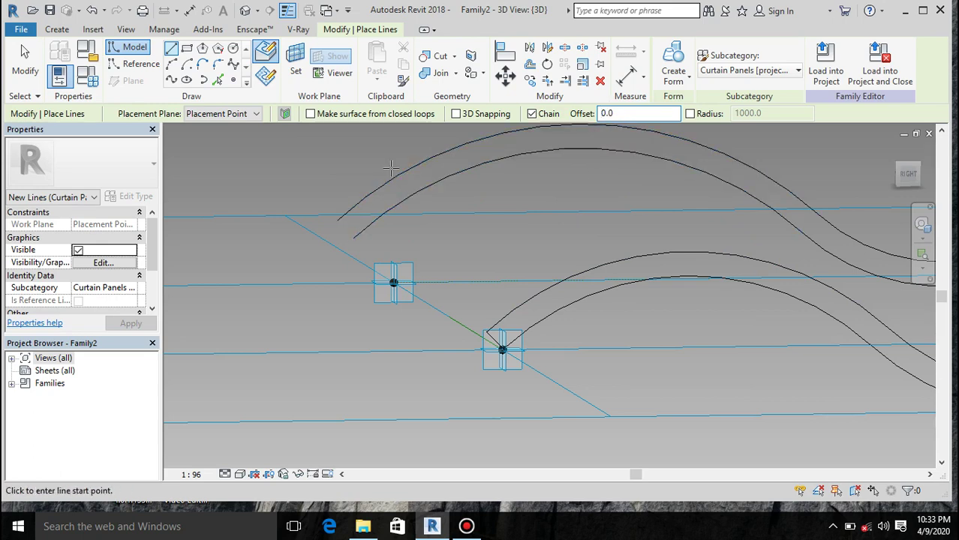
Draw a short line closing the left ends of the upper doubled S-curve
click(338, 219)
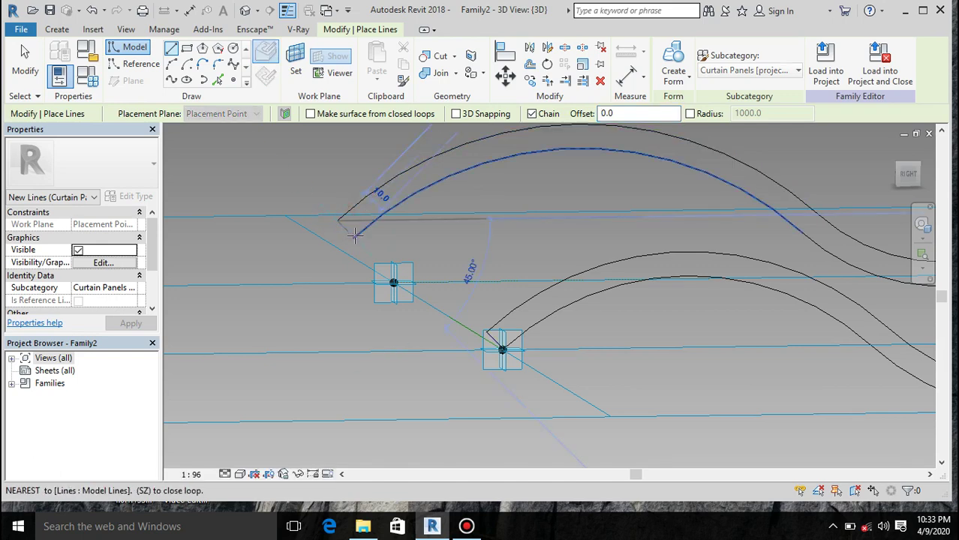
scroll(360, 240, up, 5)
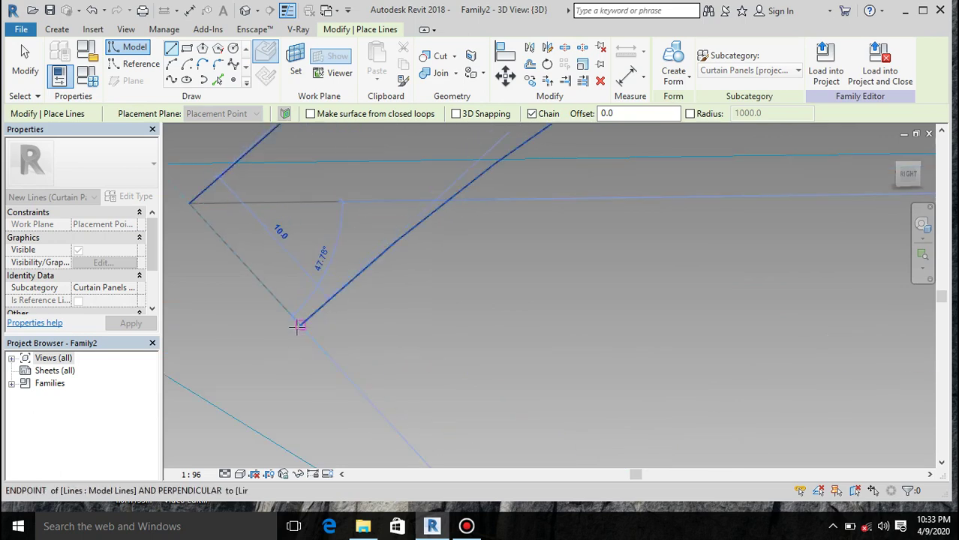
click(297, 326)
key(Escape)
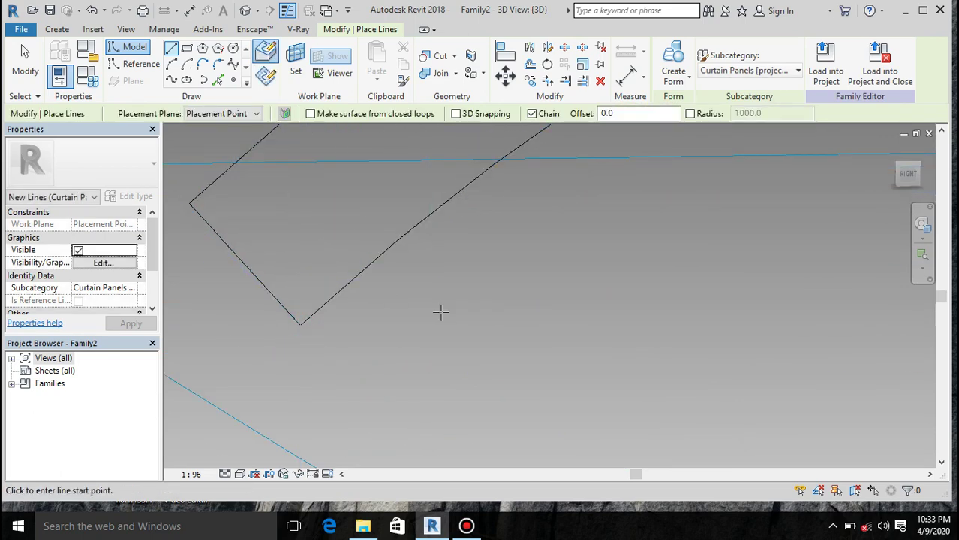
Draw a short line closing the right ends of the doubled S-curve, then finish line drawing
scroll(340, 316, down, 8)
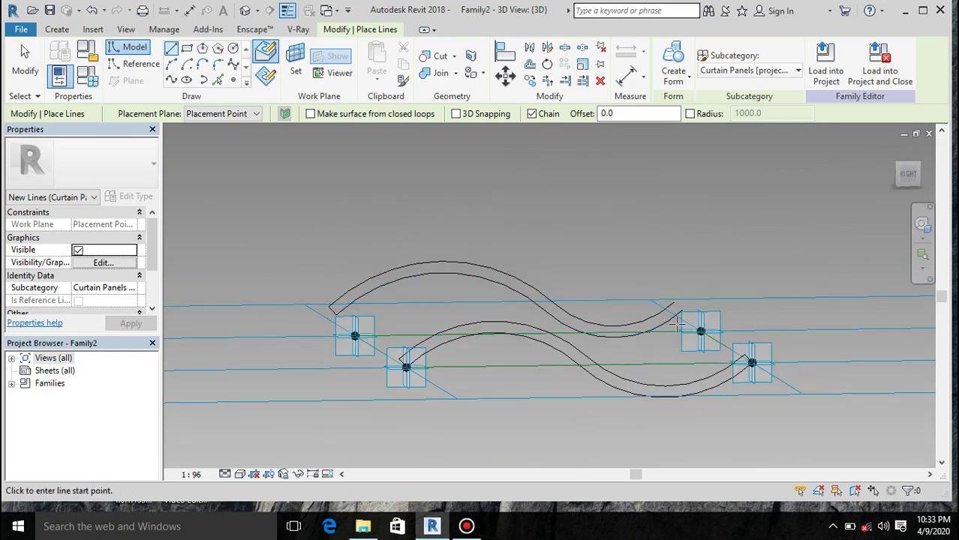
scroll(675, 315, up, 4)
scroll(676, 268, up, 3)
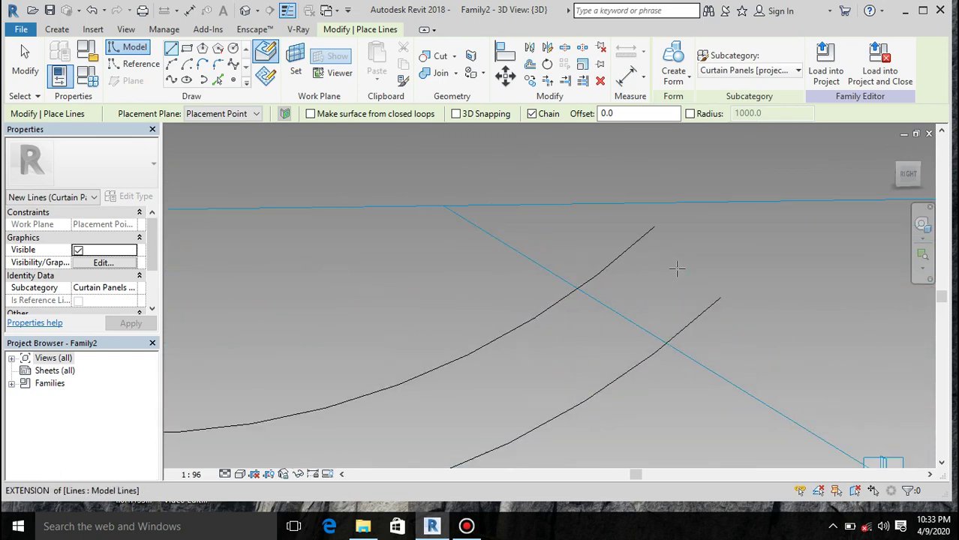
click(653, 225)
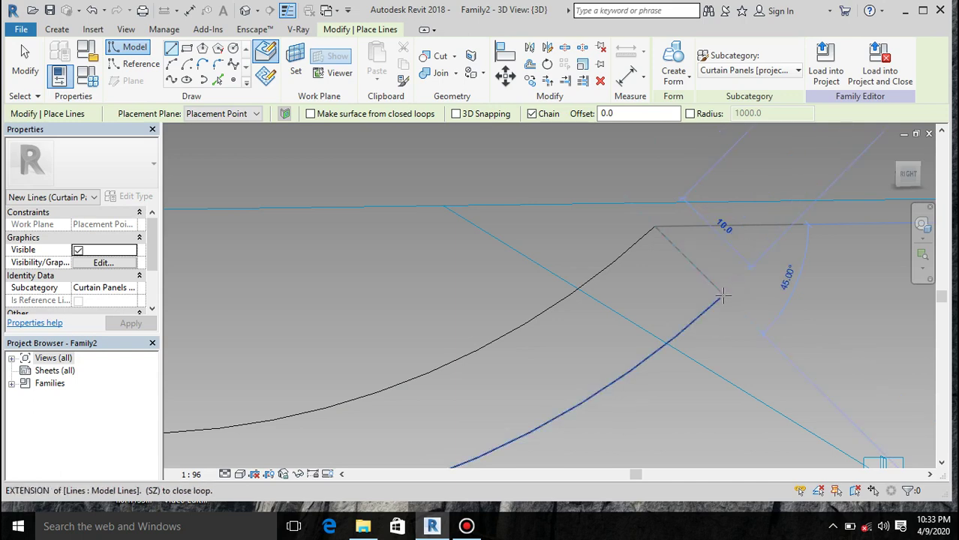
scroll(718, 299, up, 1)
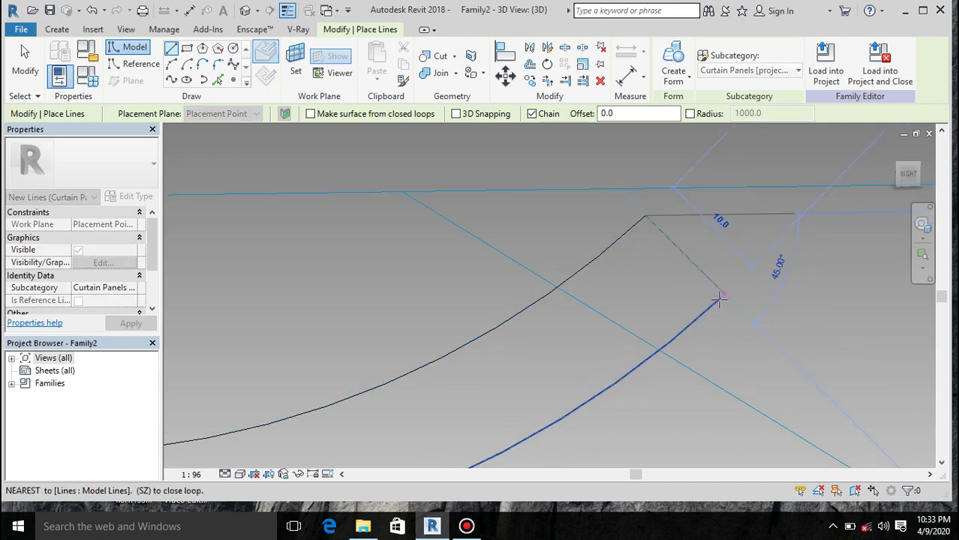
click(718, 303)
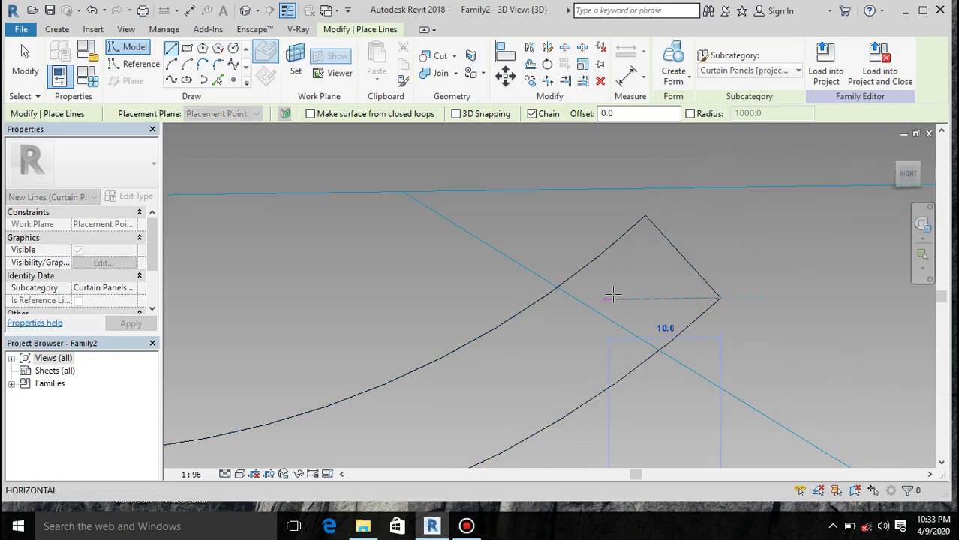
shift+middle_drag(610, 295, 675, 225)
scroll(611, 242, down, 3)
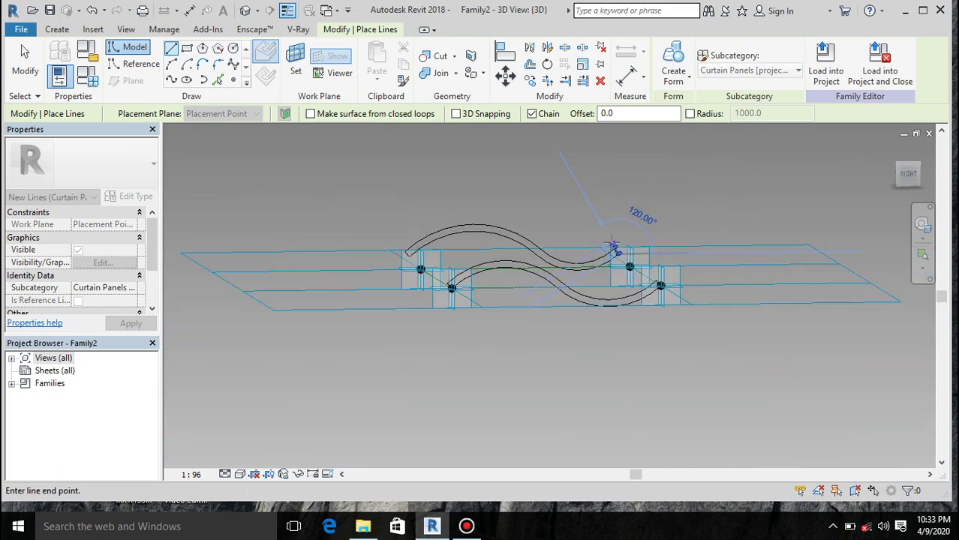
key(Escape)
key(Escape)
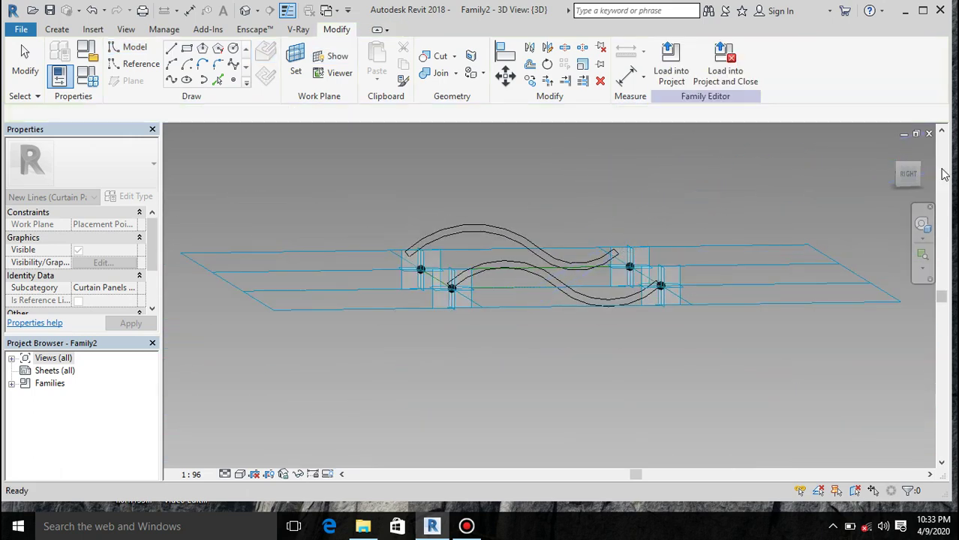
From an isometric view, select both S-curves and create a solid form between them
mouse_move(908, 171)
mouse_down()
mouse_move(909, 196)
mouse_move(906, 182)
mouse_up()
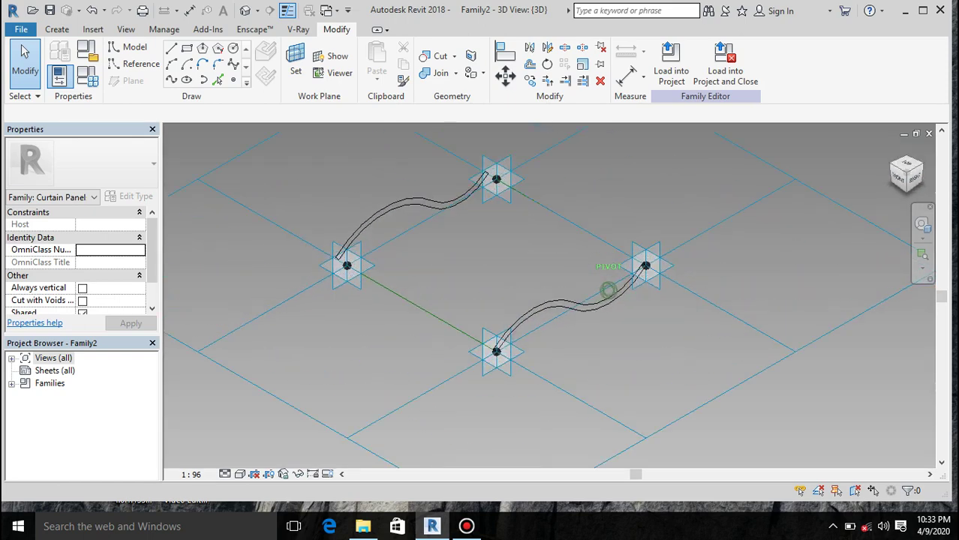
click(907, 174)
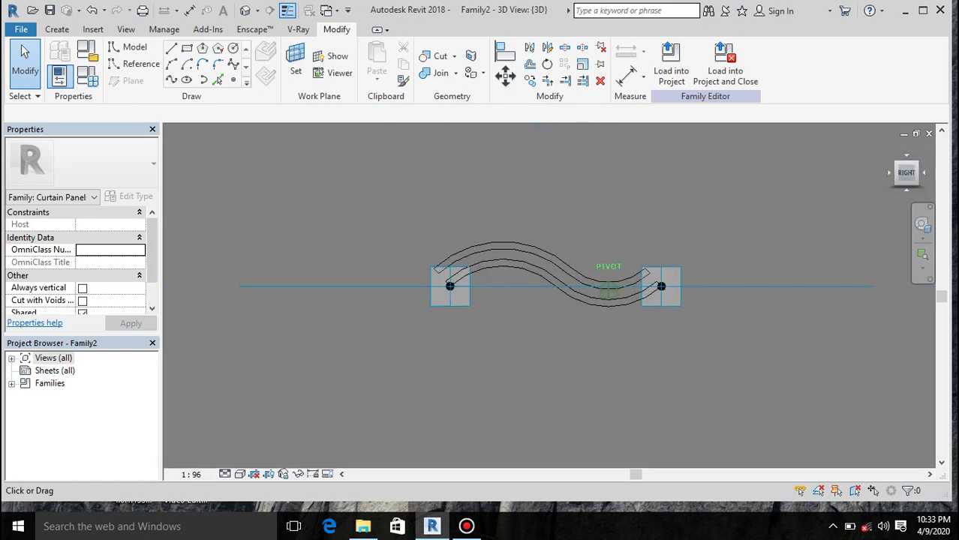
click(893, 159)
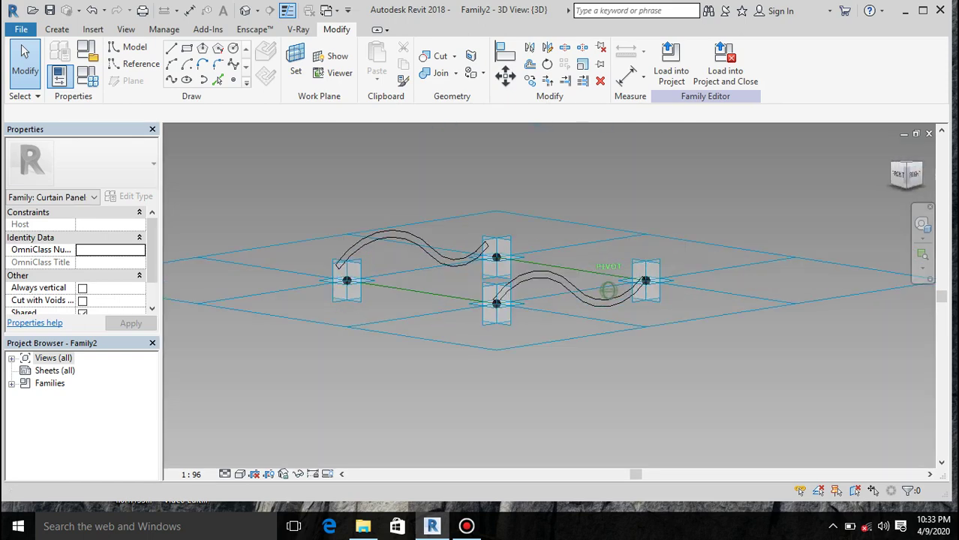
click(536, 283)
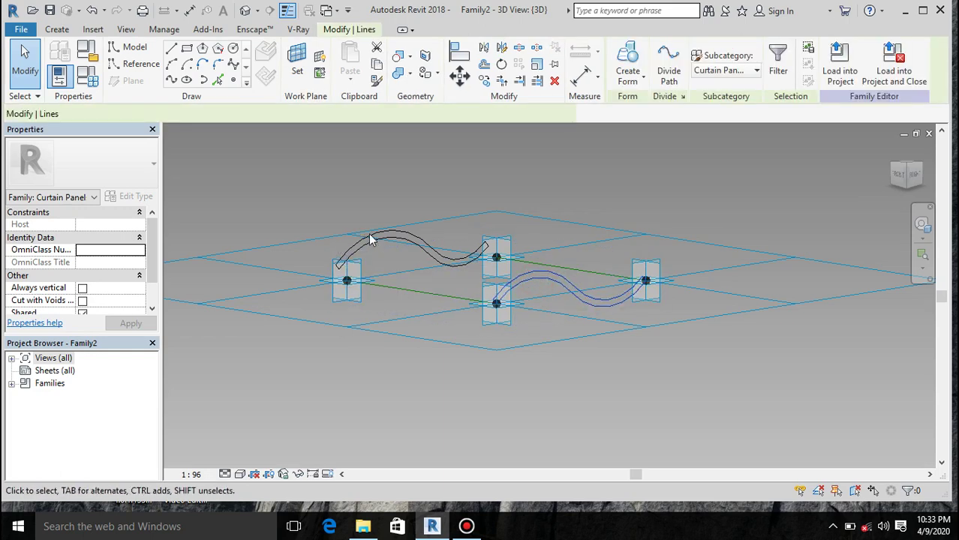
click(375, 246)
ctrl+click(375, 244)
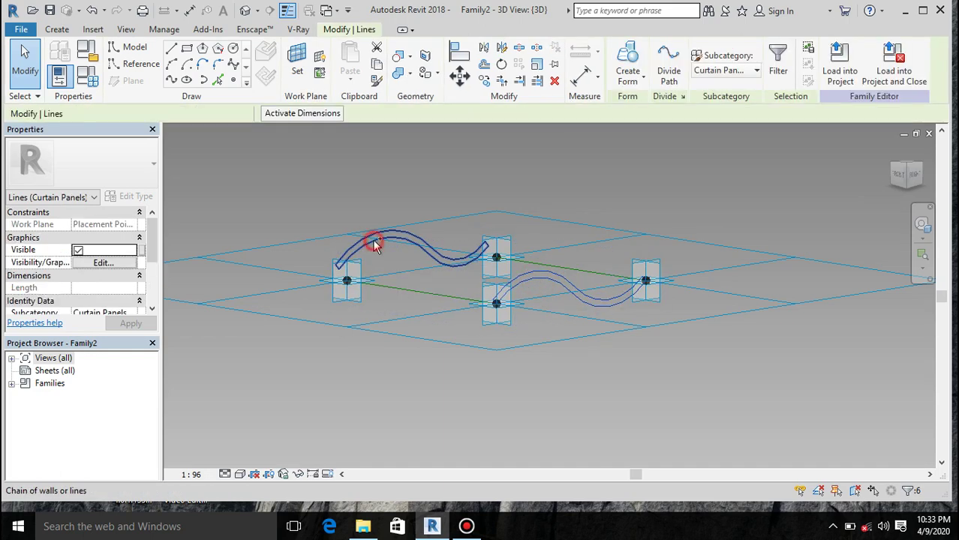
click(627, 59)
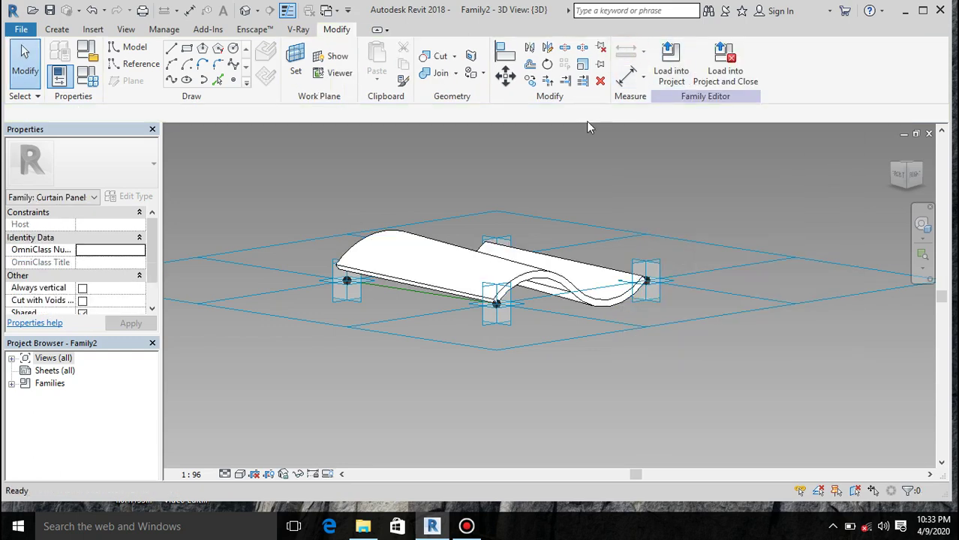
click(915, 178)
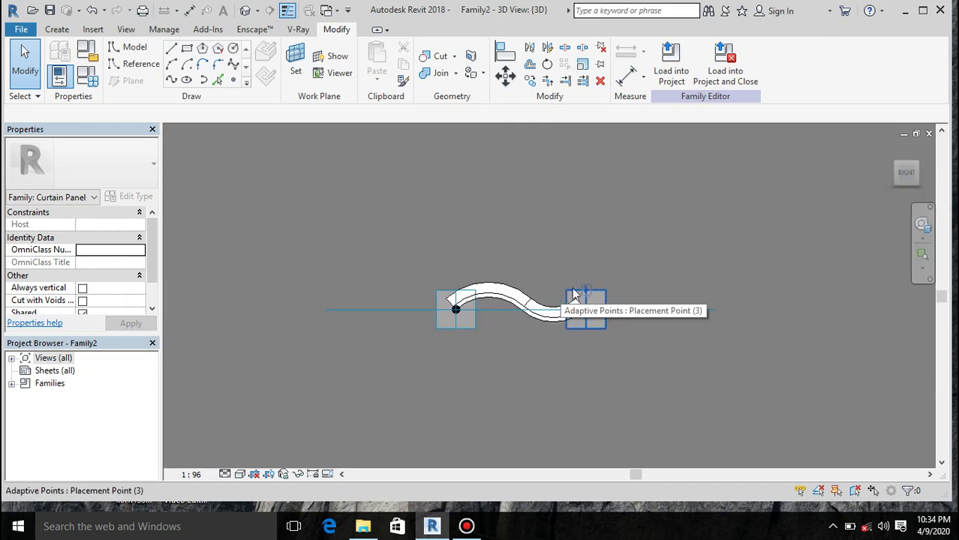
click(920, 174)
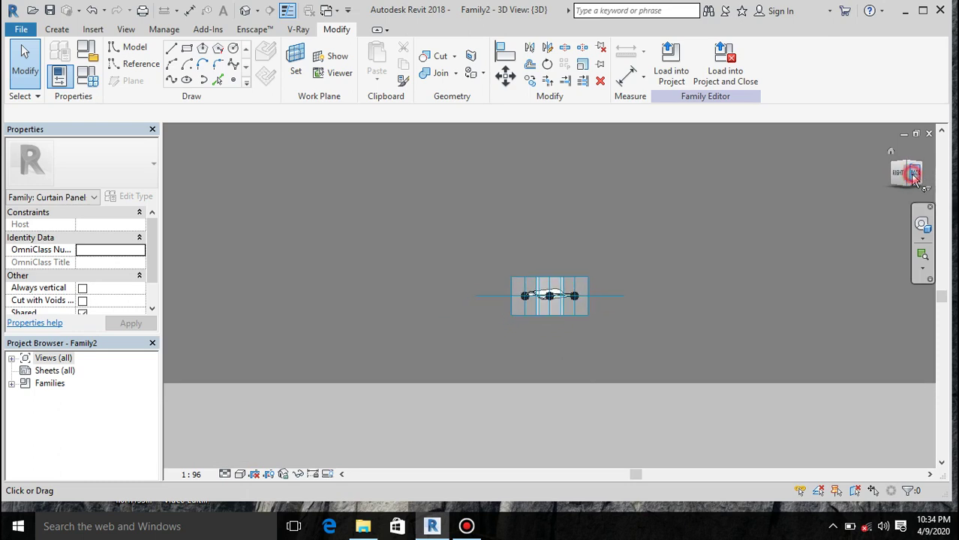
scroll(567, 300, up, 5)
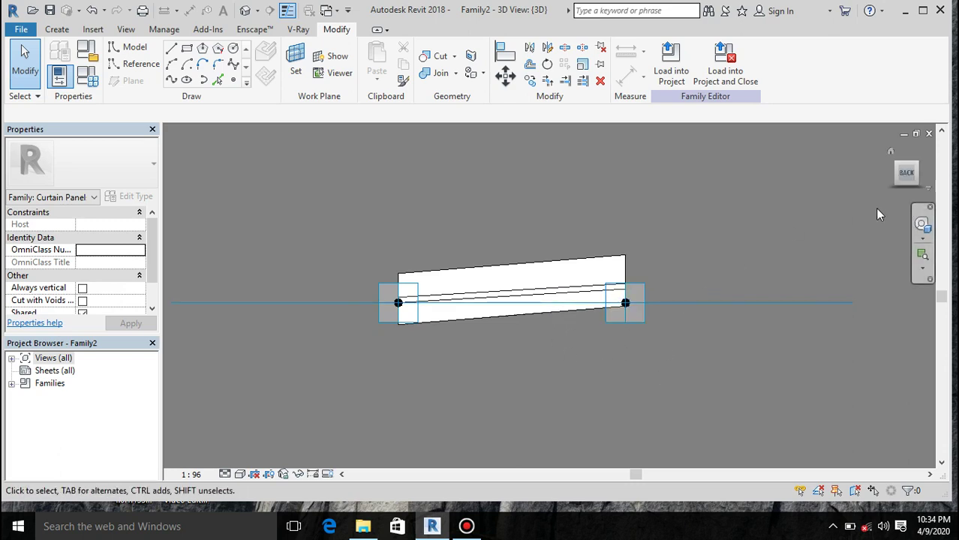
click(910, 174)
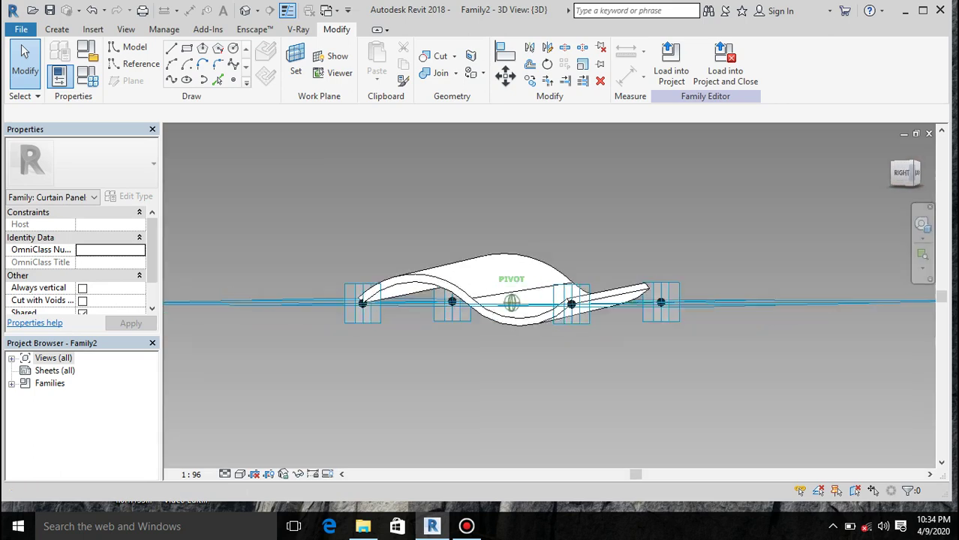
Set the work plane at the adaptive point with the PT command
shift+middle_drag(465, 248, 568, 340)
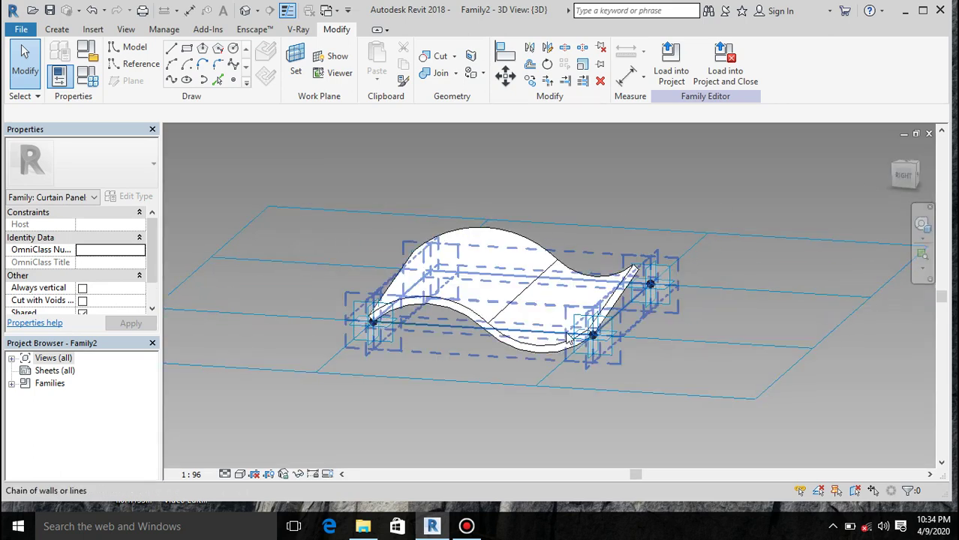
scroll(523, 337, up, 3)
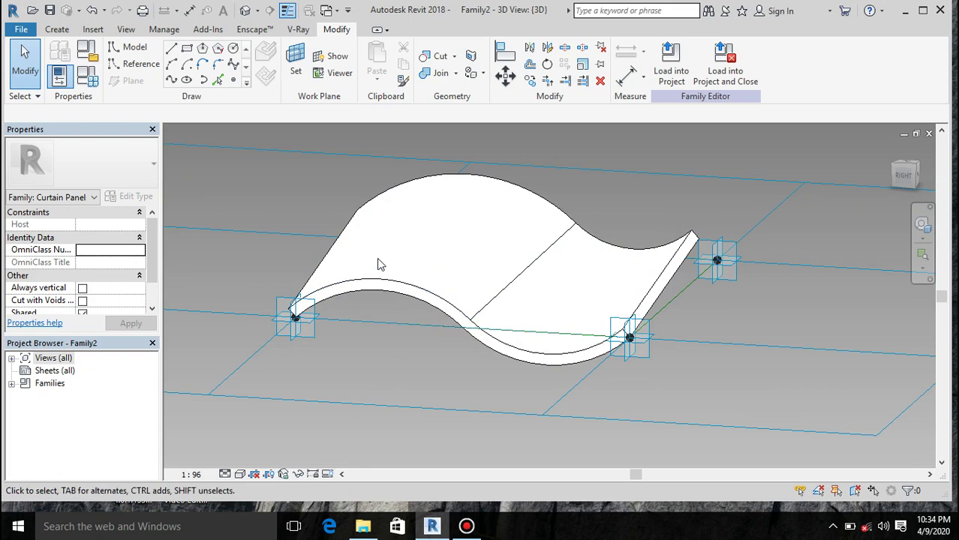
scroll(378, 264, up, 1)
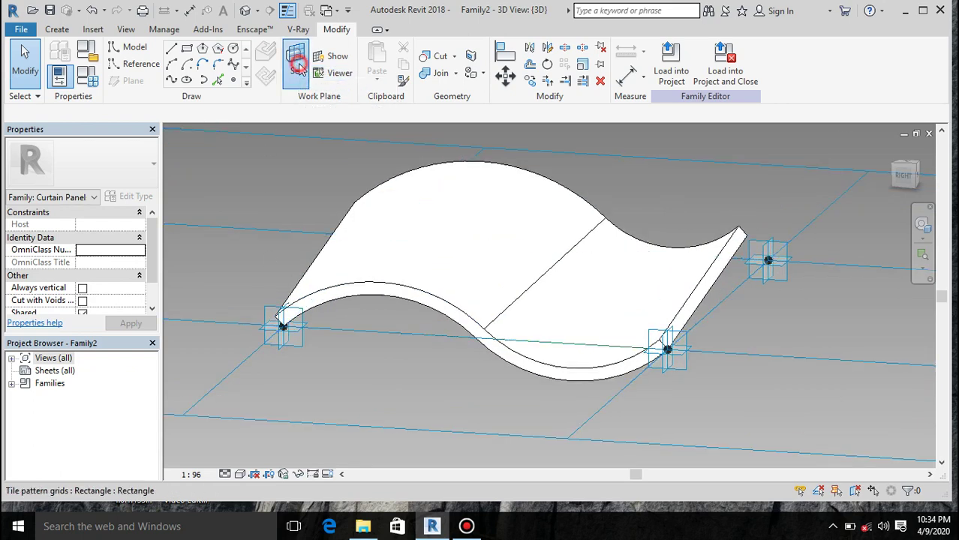
key(p)
key(t)
click(303, 350)
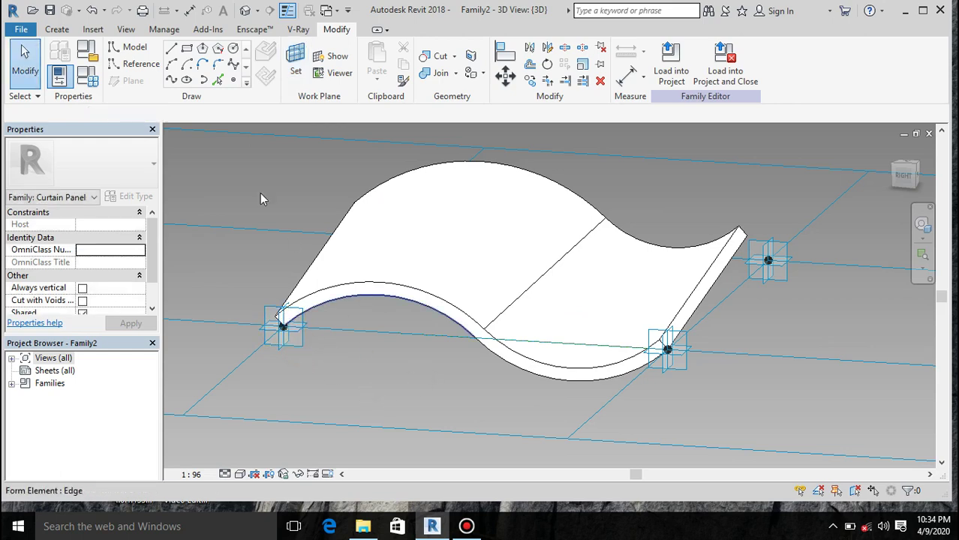
Create S-curves offset 25.0 below the tile's front curved edges, resetting line offset to 0.0
click(218, 81)
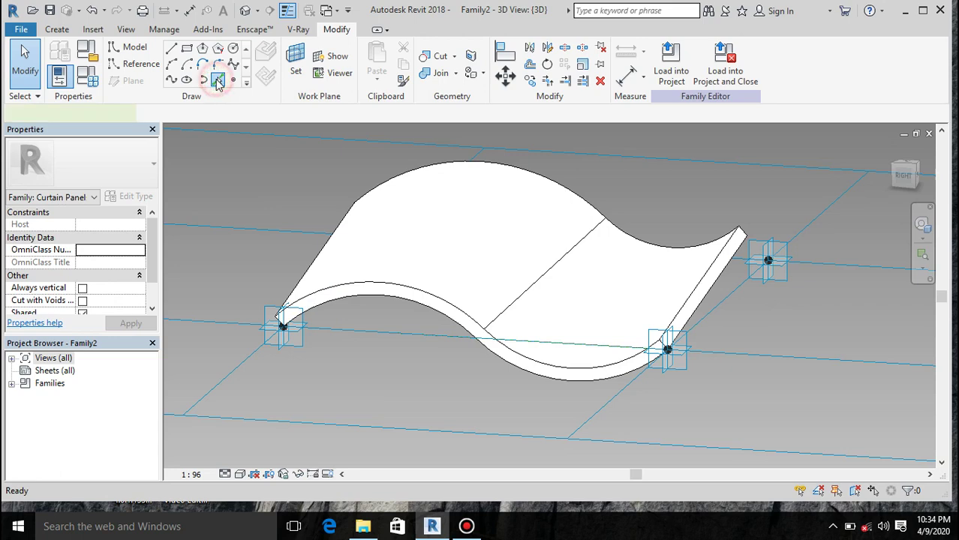
click(388, 288)
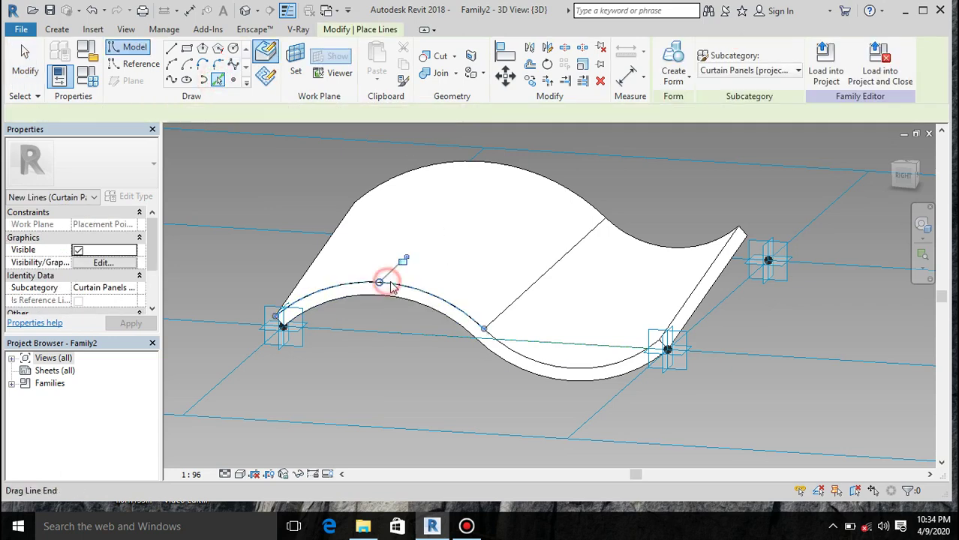
click(516, 354)
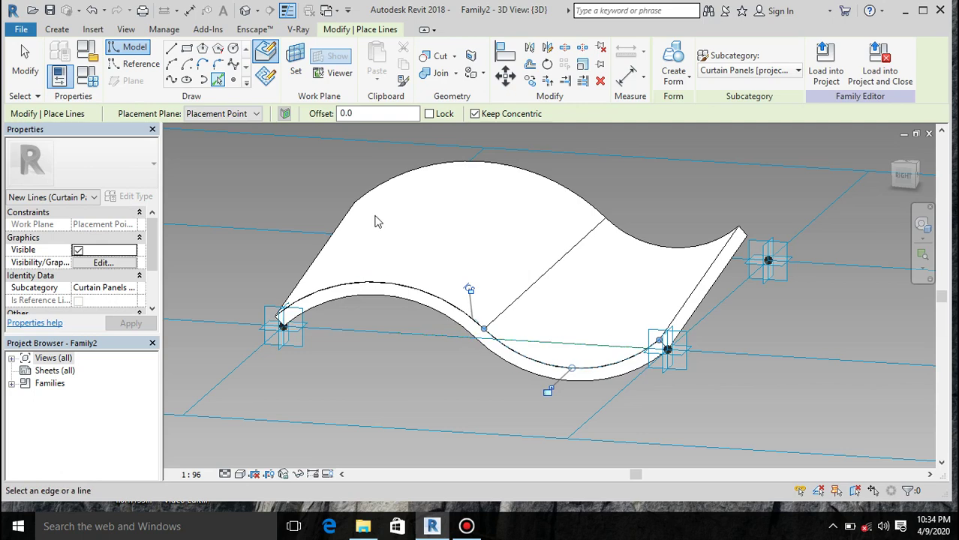
click(380, 116)
text(5.0)
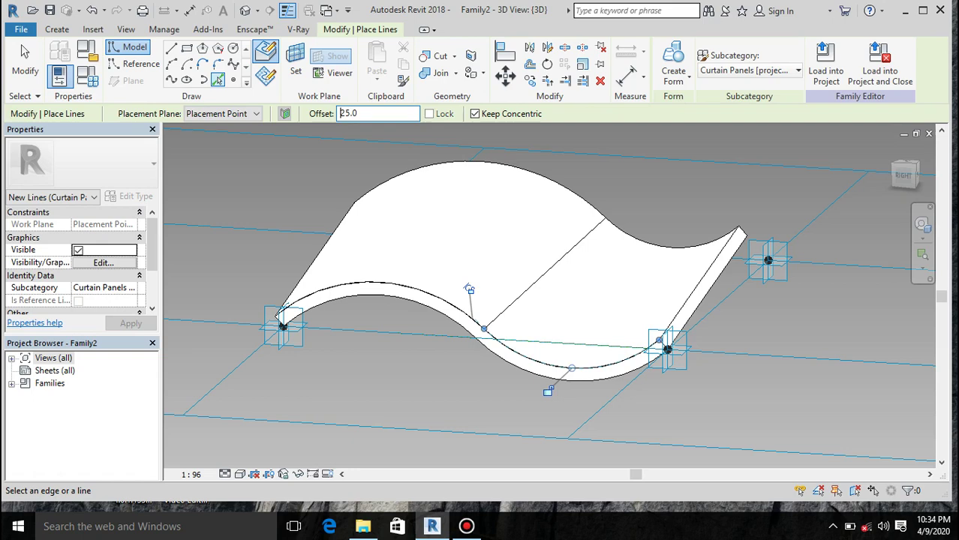
click(385, 300)
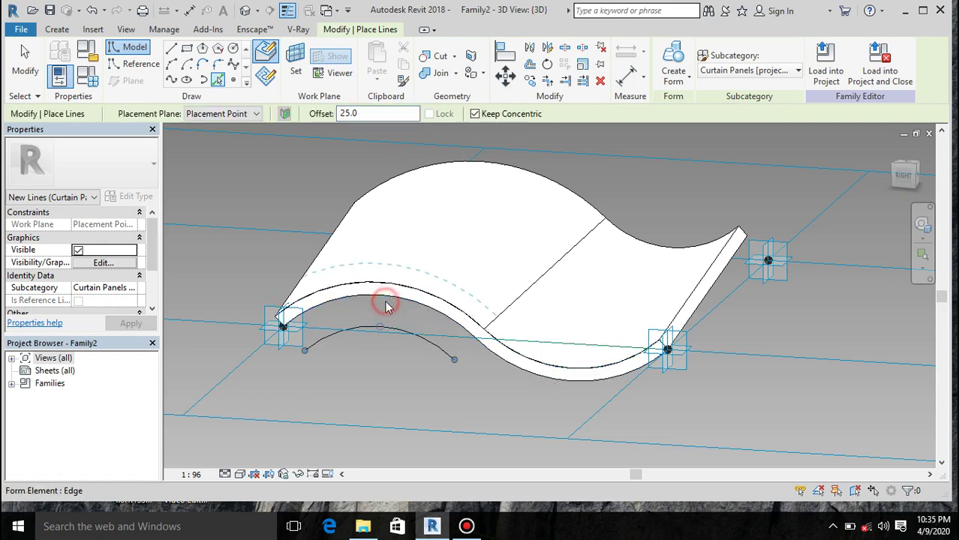
click(525, 378)
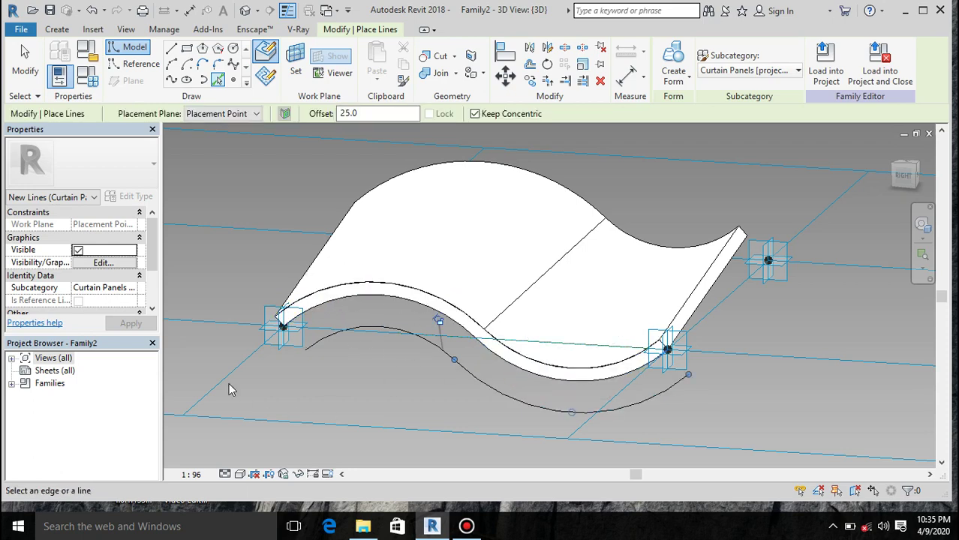
click(173, 49)
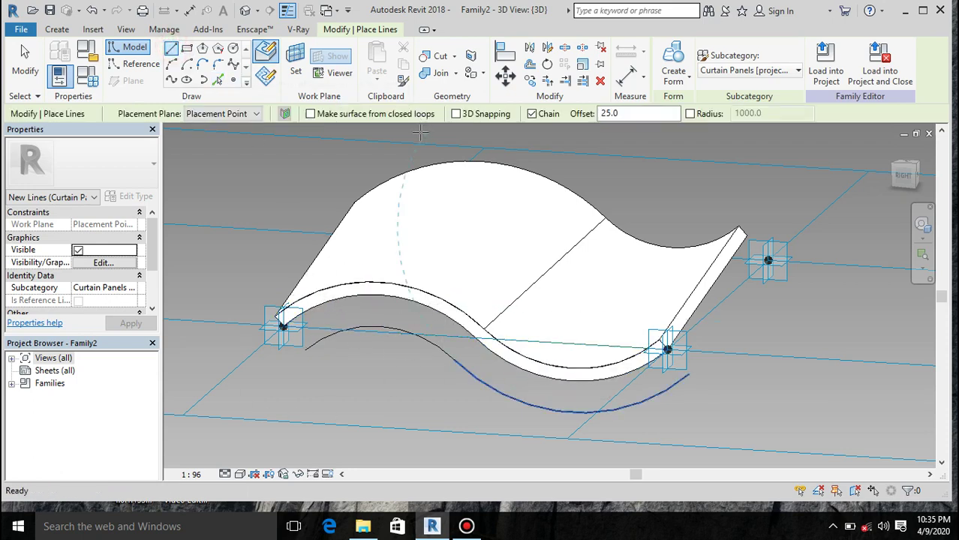
click(612, 113)
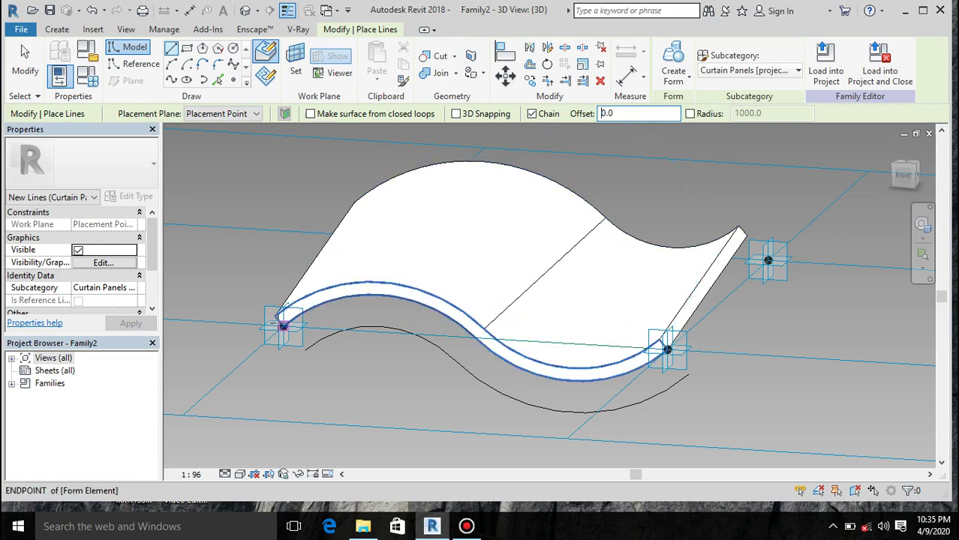
click(278, 321)
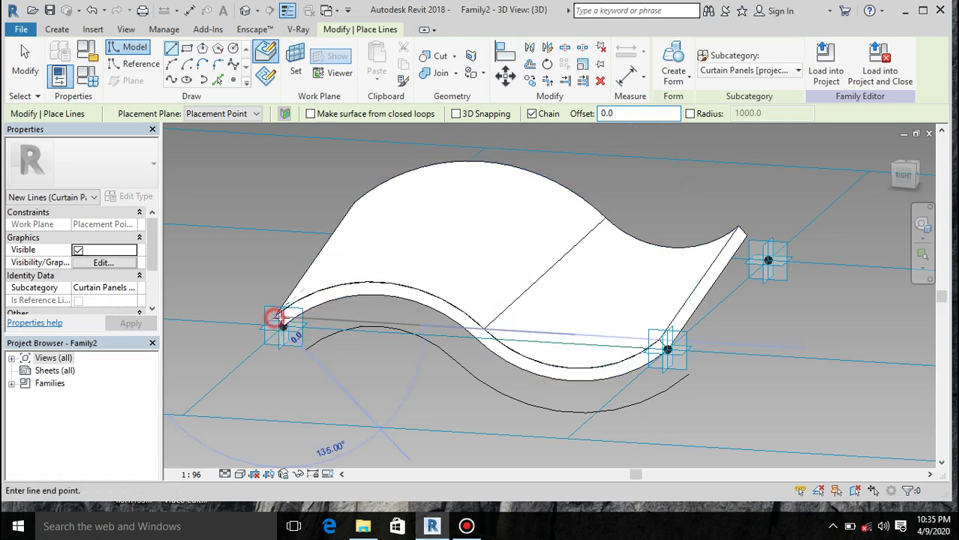
click(303, 351)
scroll(303, 351, up, 2)
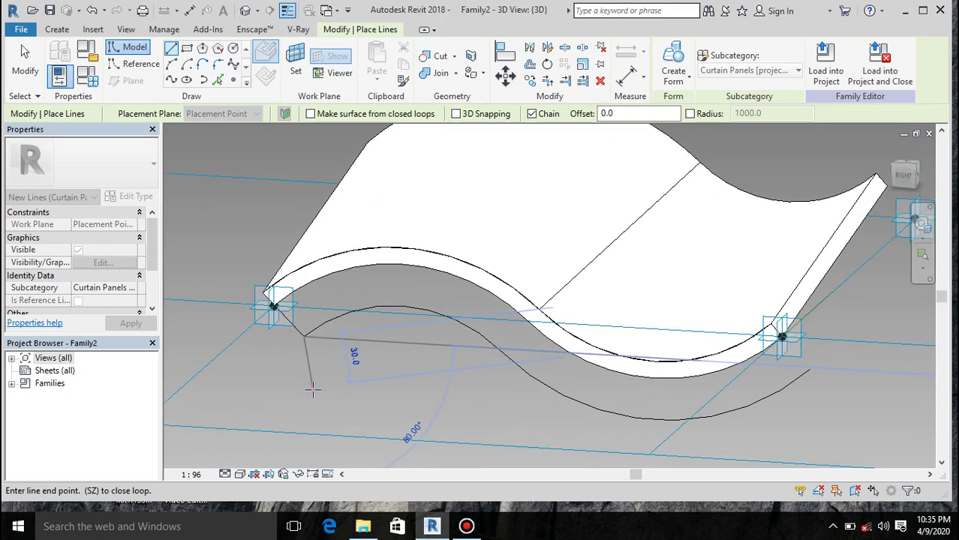
scroll(299, 345, up, 5)
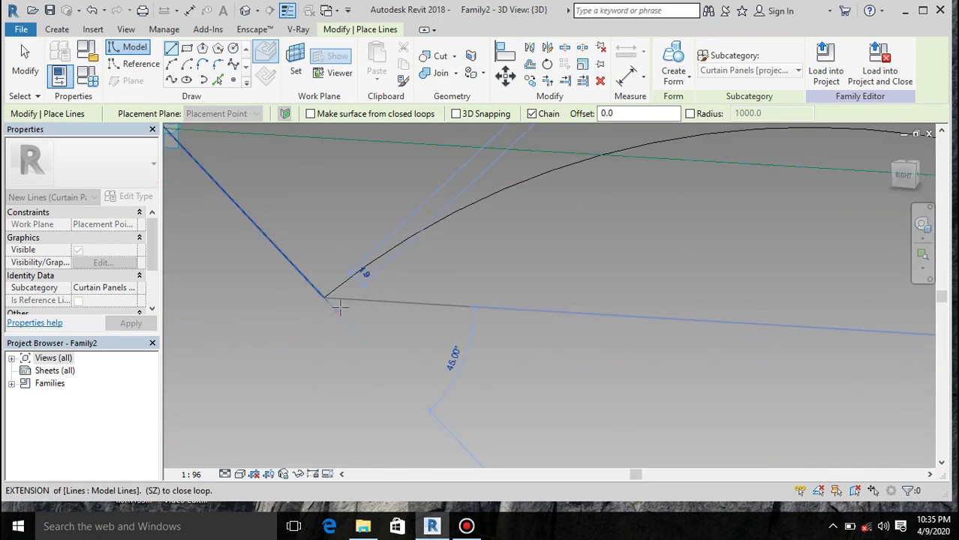
scroll(339, 304, up, 3)
key(Escape)
key(Escape)
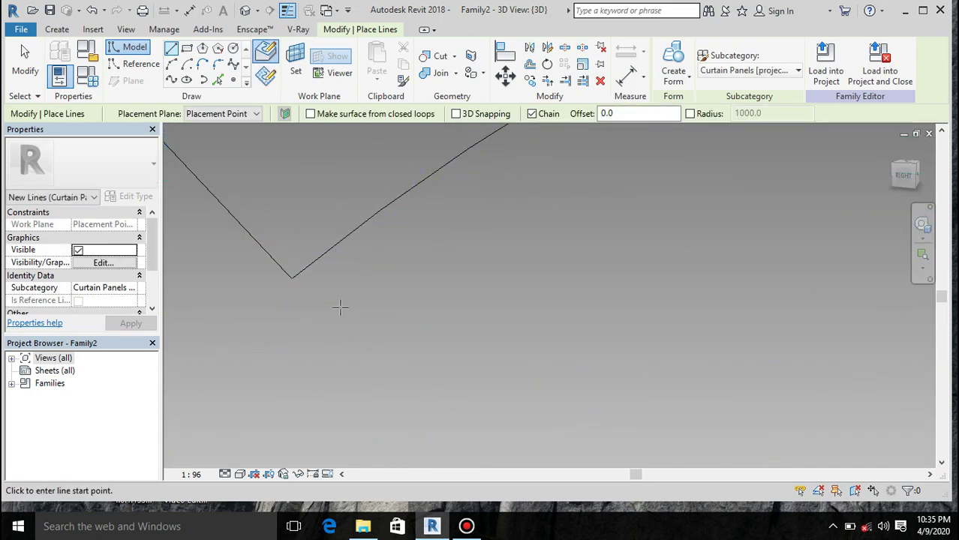
scroll(339, 306, down, 5)
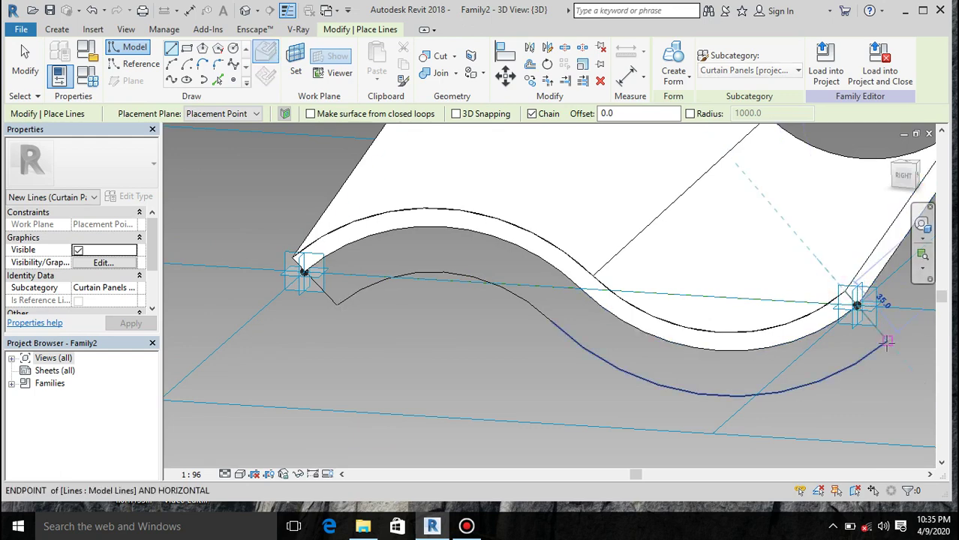
click(857, 304)
click(887, 341)
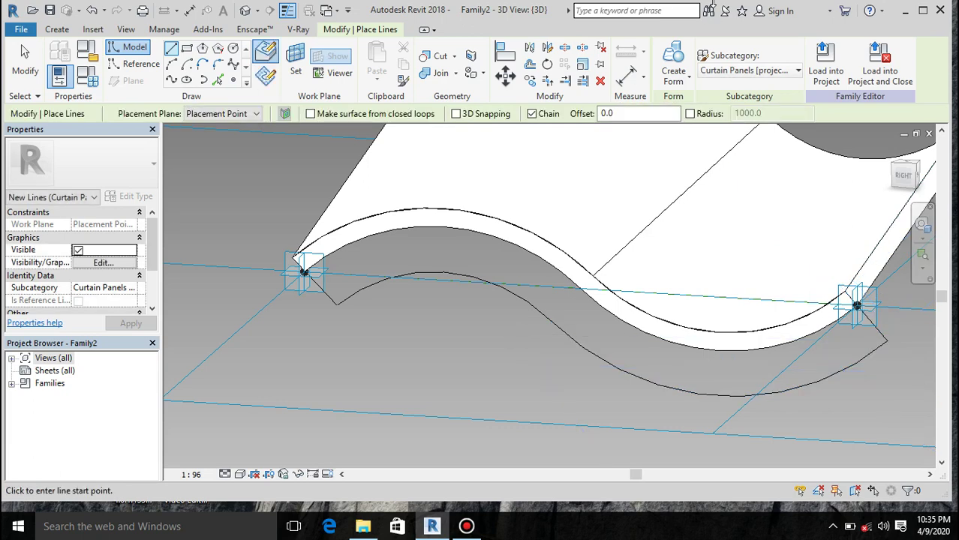
key(Escape)
key(Escape)
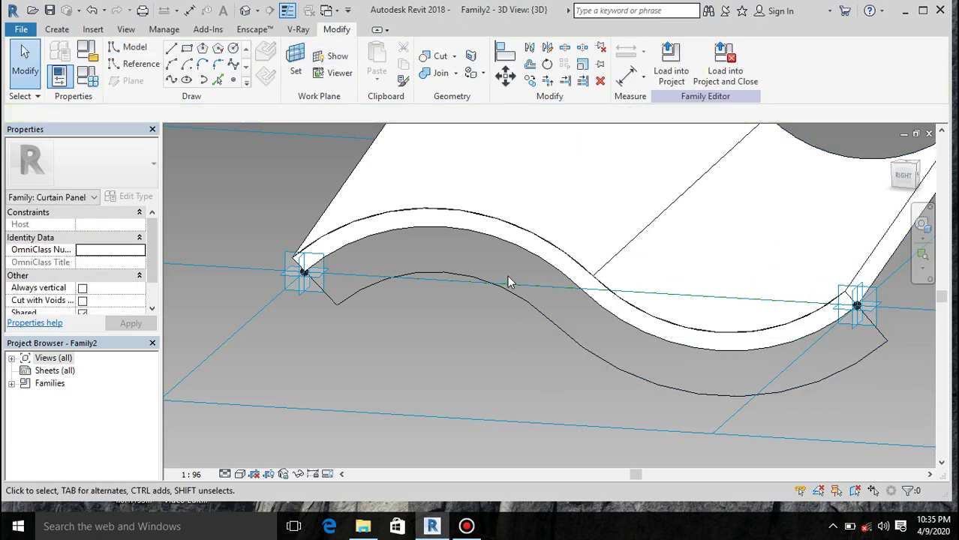
key(Tab)
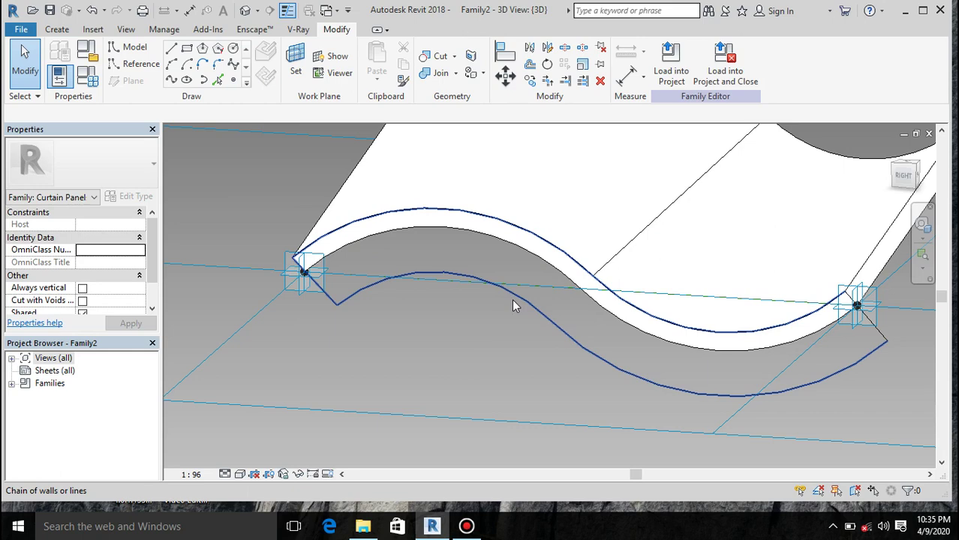
click(557, 265)
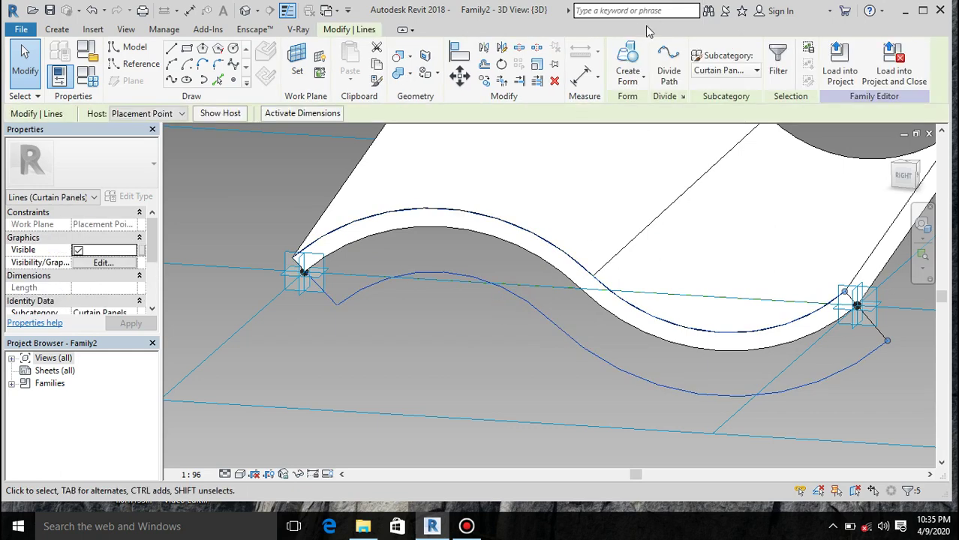
click(635, 51)
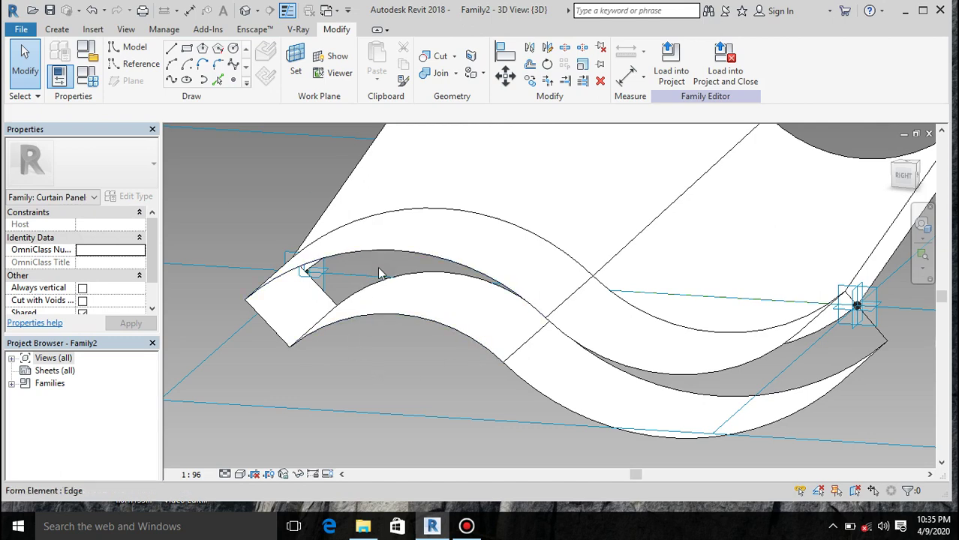
click(379, 316)
click(330, 284)
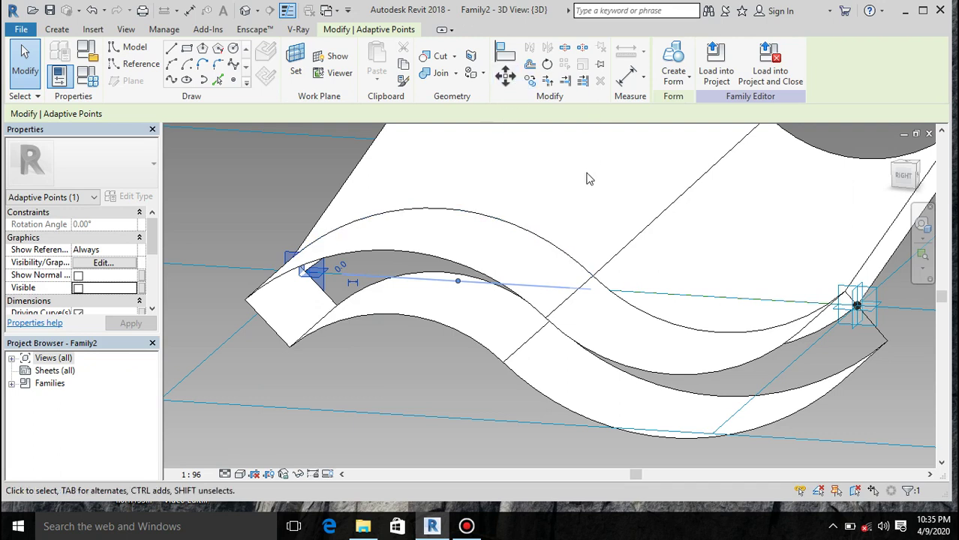
key(Escape)
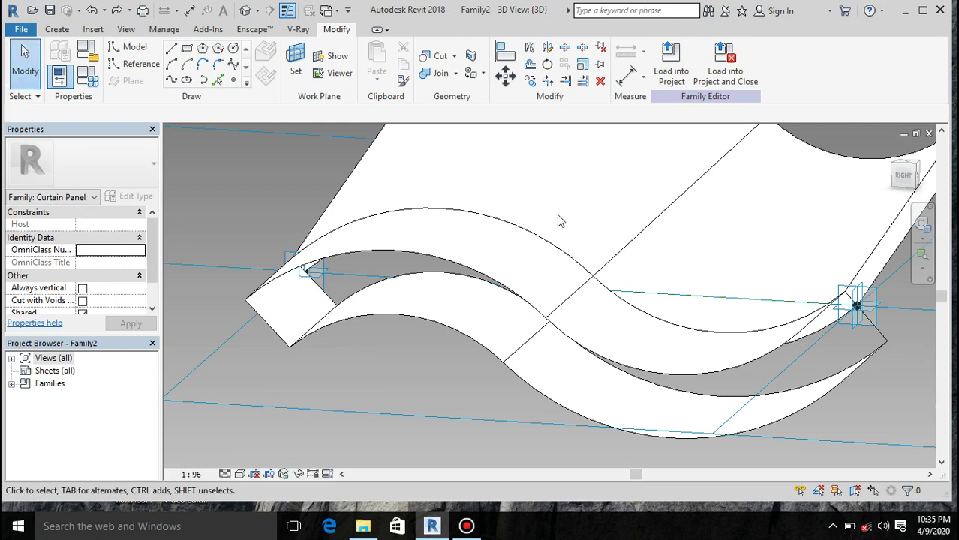
key(ctrl+z)
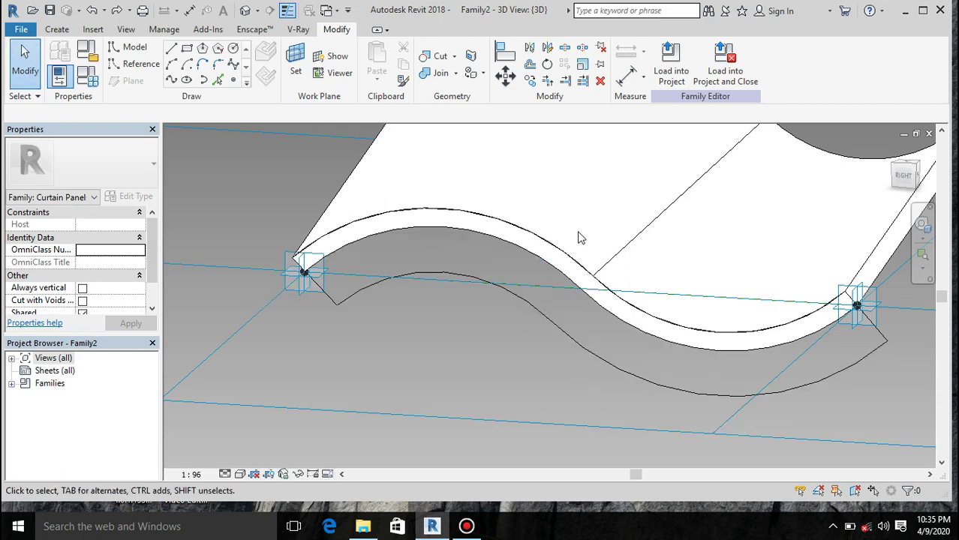
Delete the short straight end lines at the left and right of the lower curve
key(Tab)
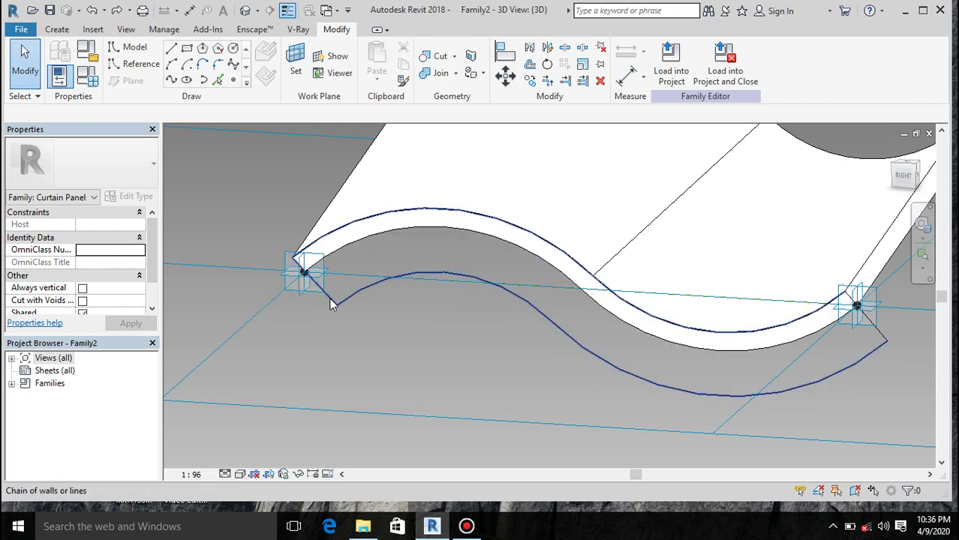
click(329, 298)
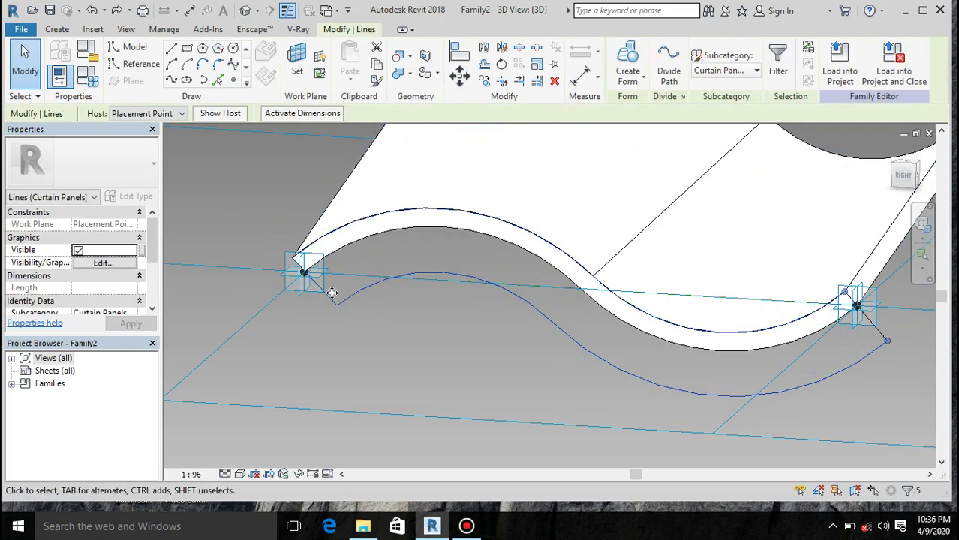
click(330, 293)
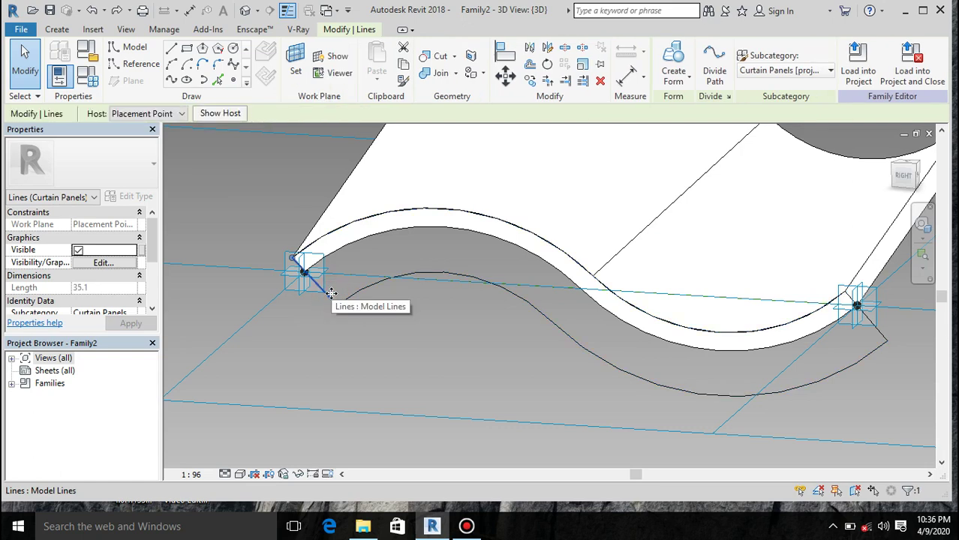
key(Delete)
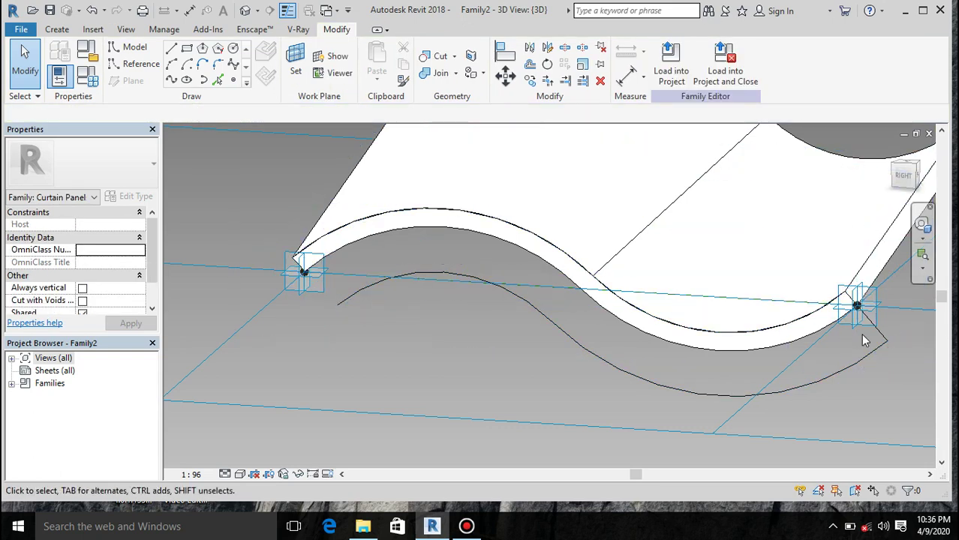
click(886, 335)
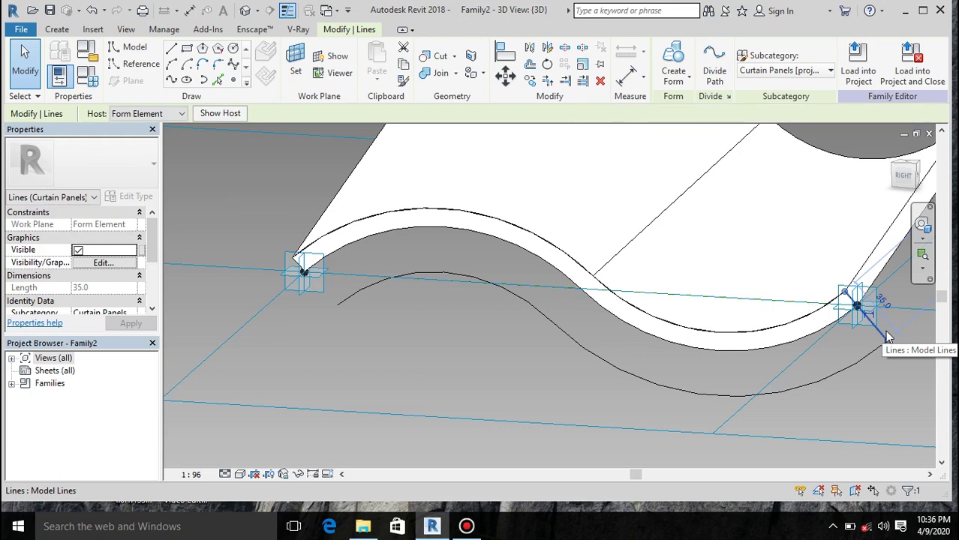
key(Delete)
Tab-select the lower curve chain and delete it
key(Tab)
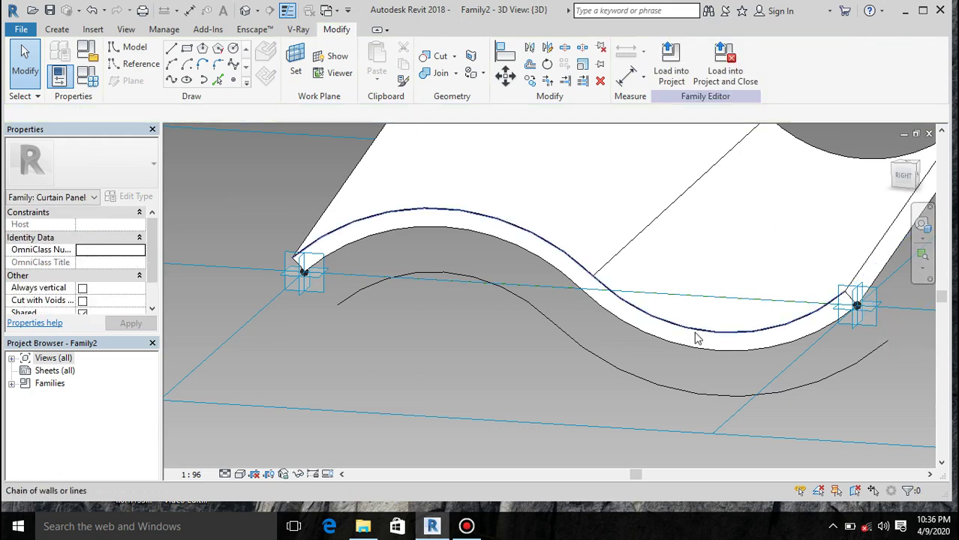
click(694, 331)
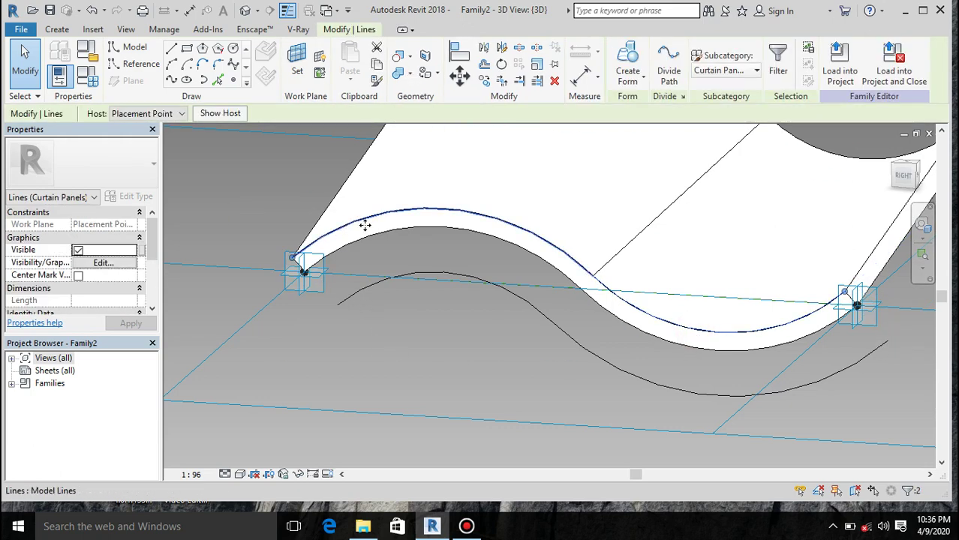
key(Tab)
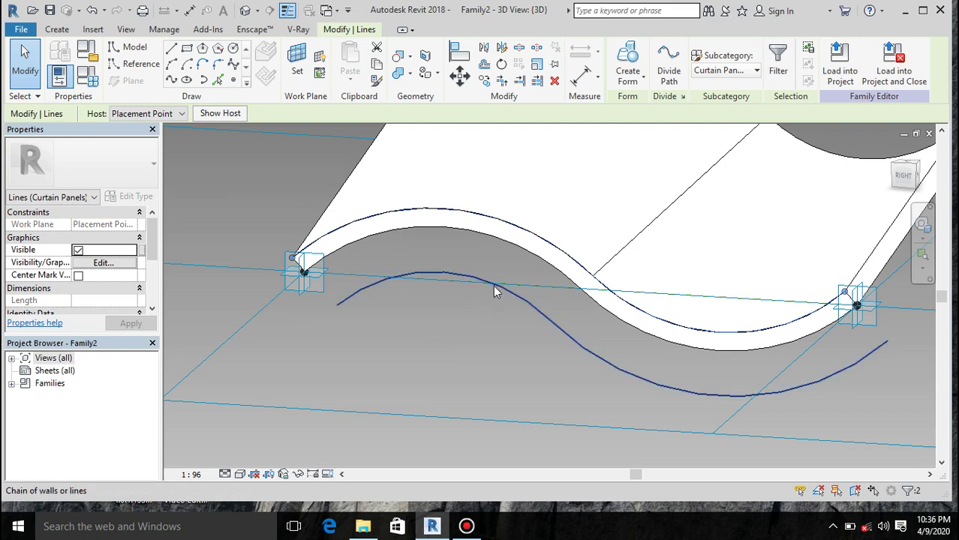
click(493, 286)
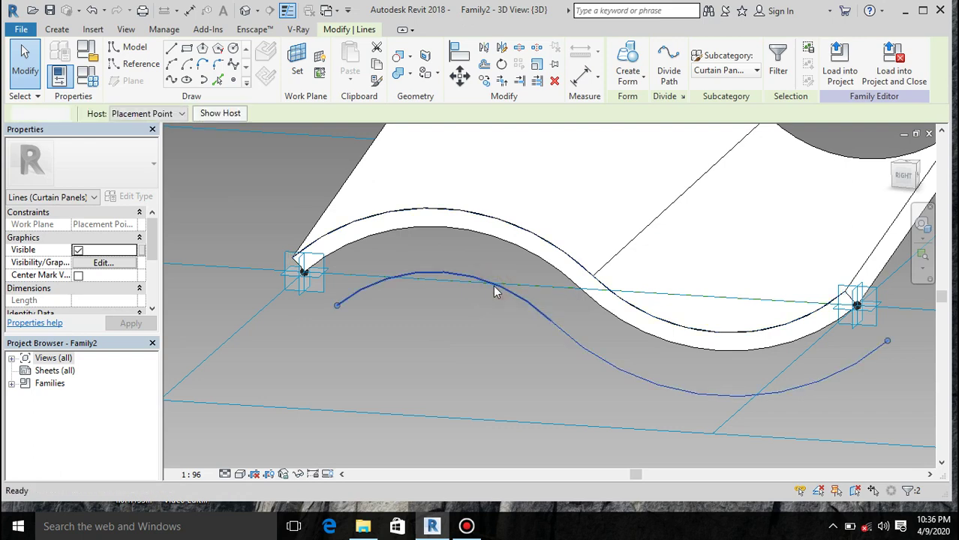
key(Delete)
key(Tab)
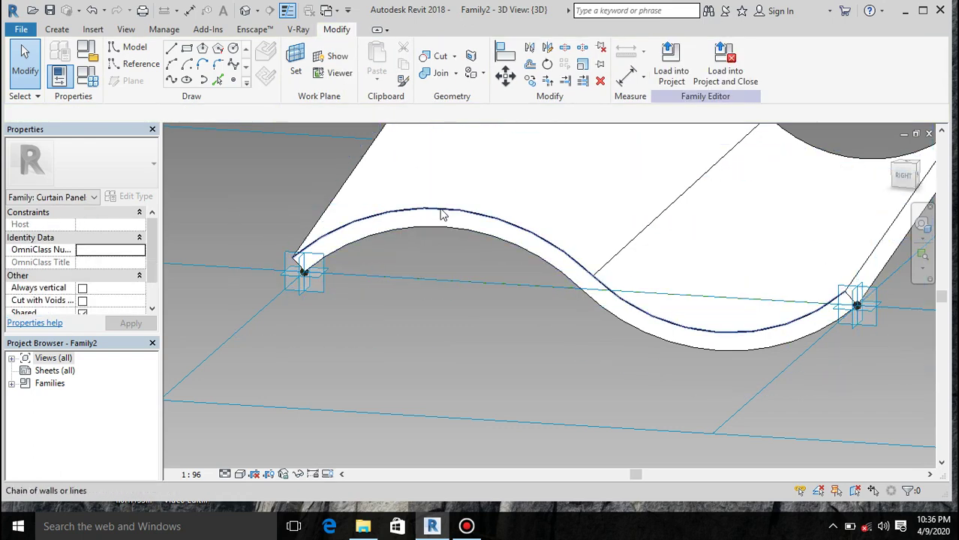
Create curves offset 20.0 below both front curved edges with Pick Lines
click(218, 80)
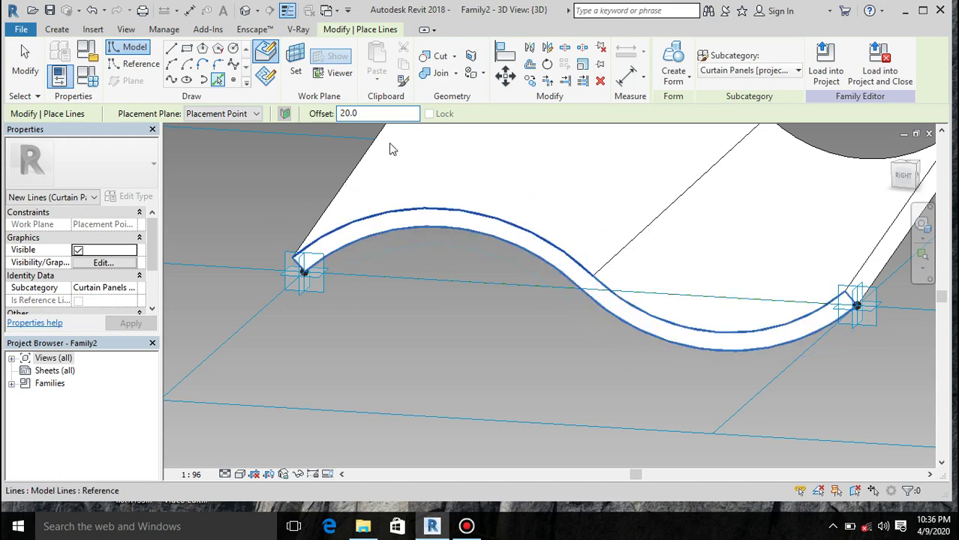
click(375, 112)
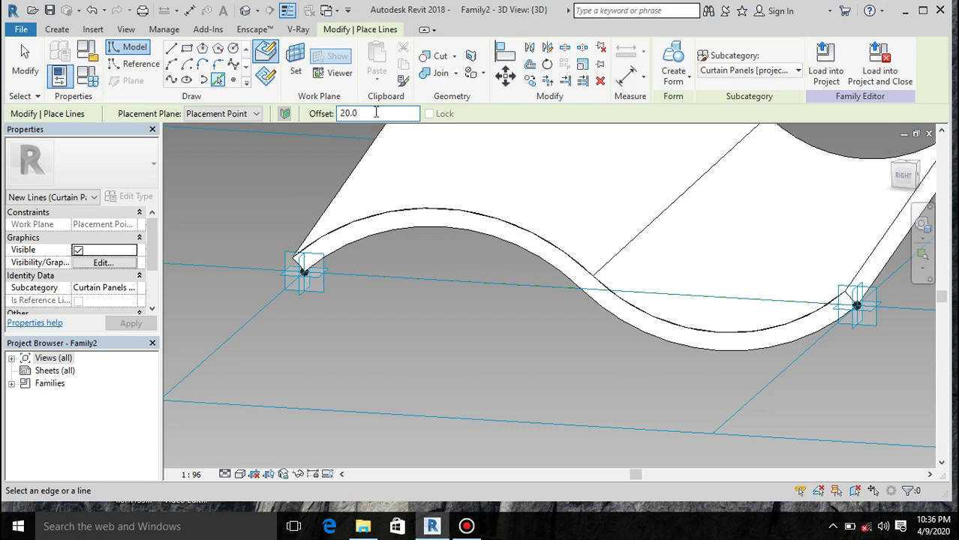
click(383, 235)
click(634, 330)
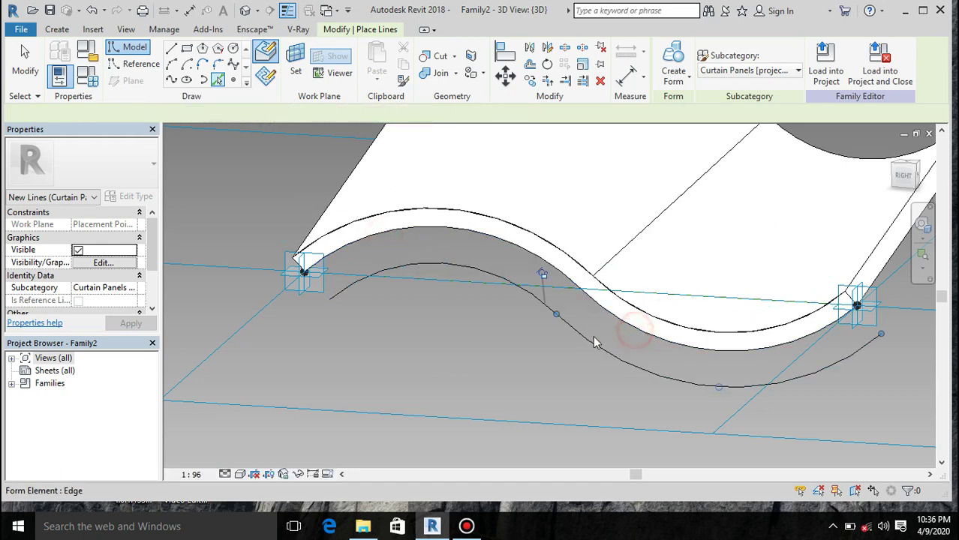
At line offset 0.0, draw a short line joining the curve's left end to the surface corner
click(172, 49)
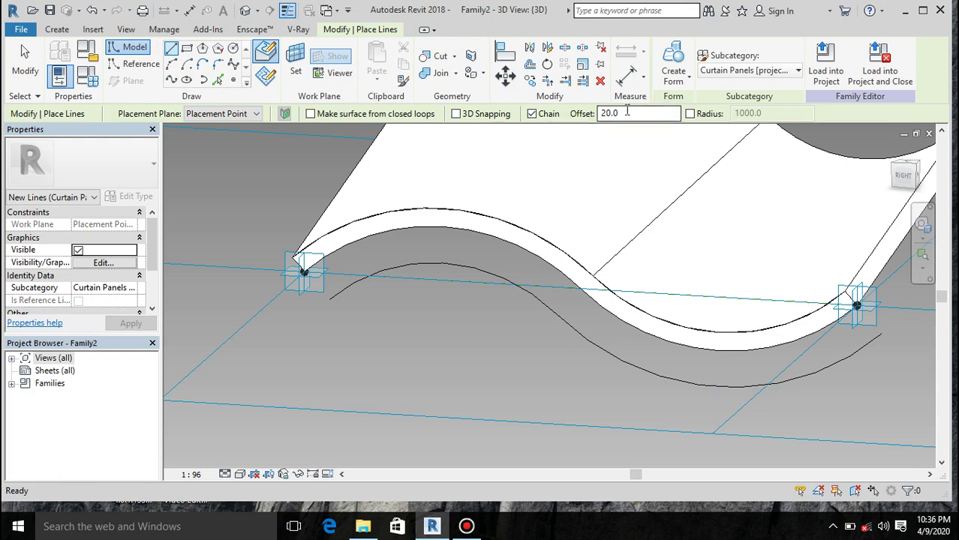
click(626, 114)
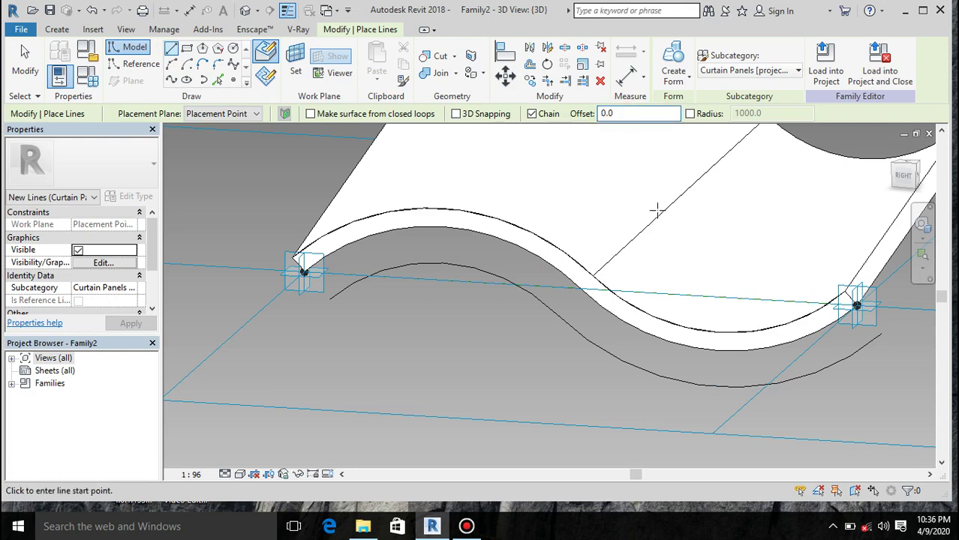
scroll(330, 269, up, 1)
scroll(331, 268, up, 2)
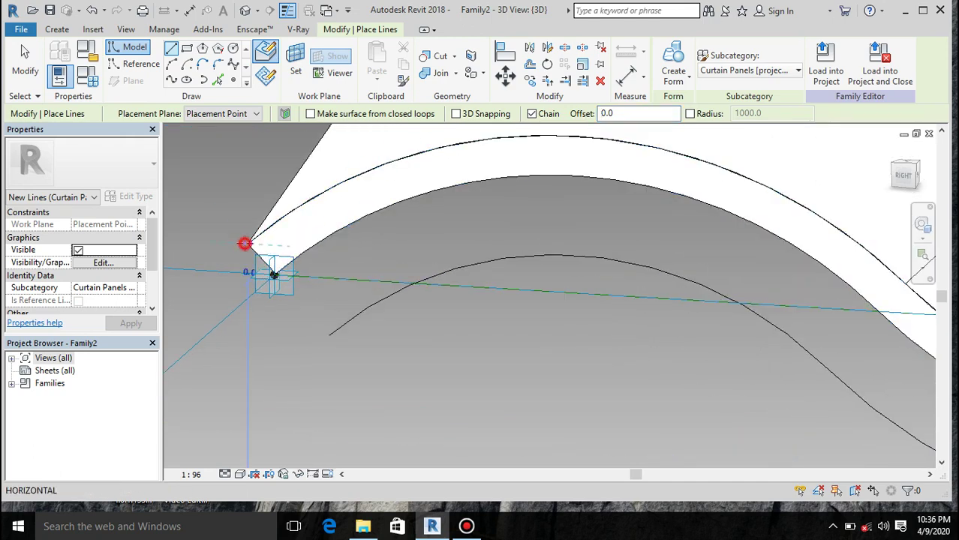
click(248, 243)
click(325, 332)
scroll(327, 334, up, 5)
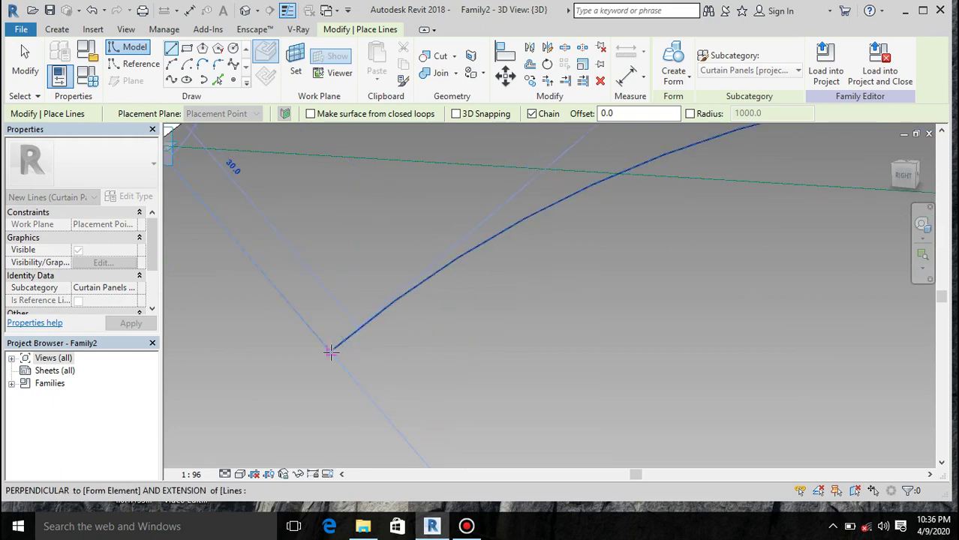
scroll(331, 347, up, 3)
click(343, 340)
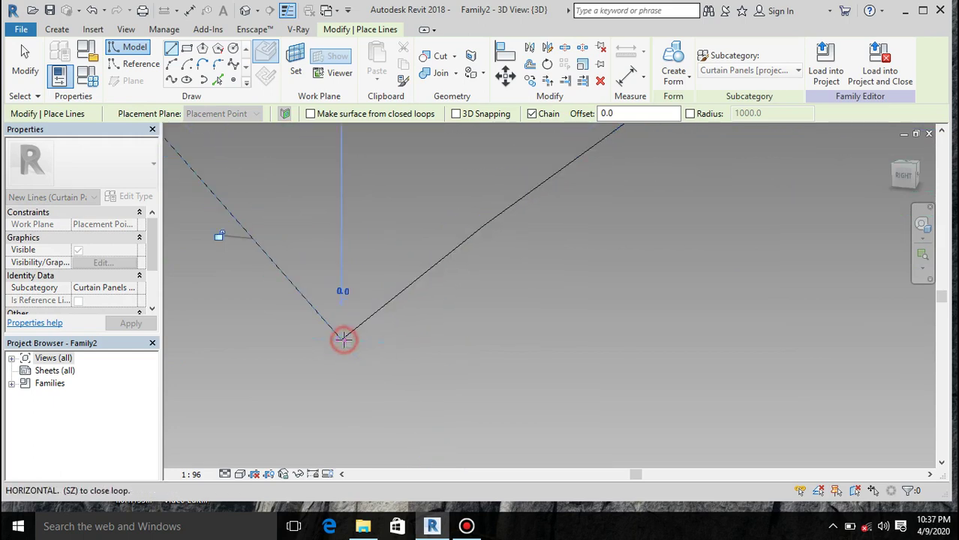
scroll(445, 321, down, 5)
scroll(444, 321, down, 5)
key(Escape)
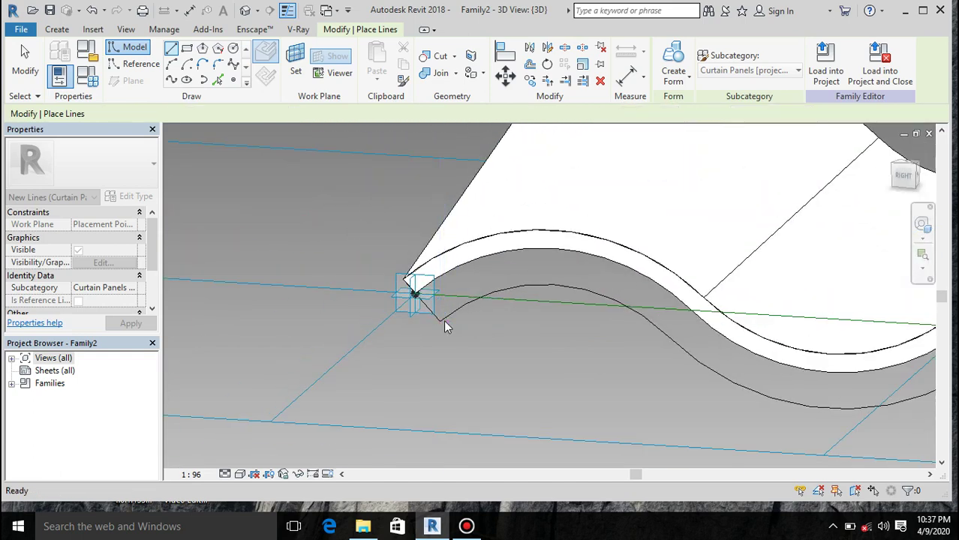
Draw the right closing line from the curve end to the surface edge, then select the lower curve chain
scroll(442, 319, down, 5)
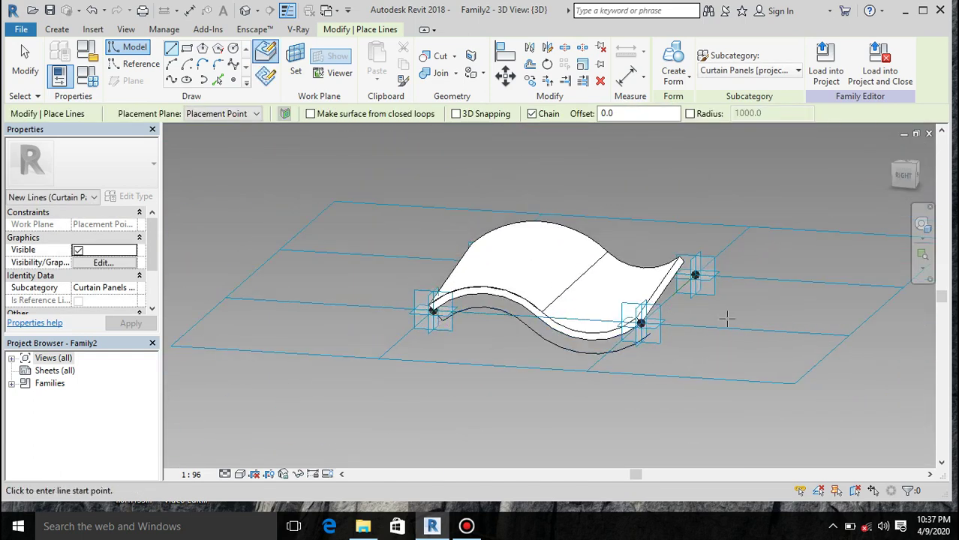
scroll(671, 342, up, 5)
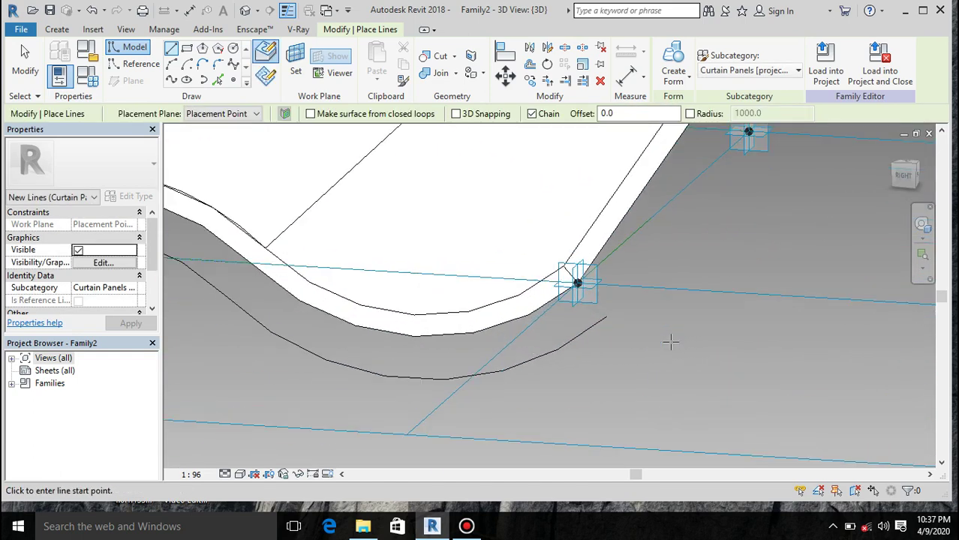
click(605, 318)
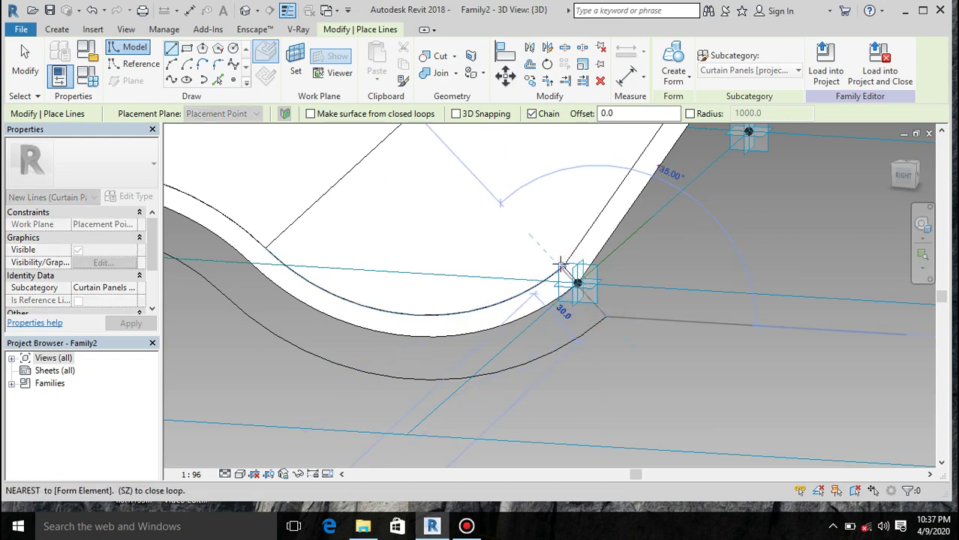
scroll(559, 263, up, 2)
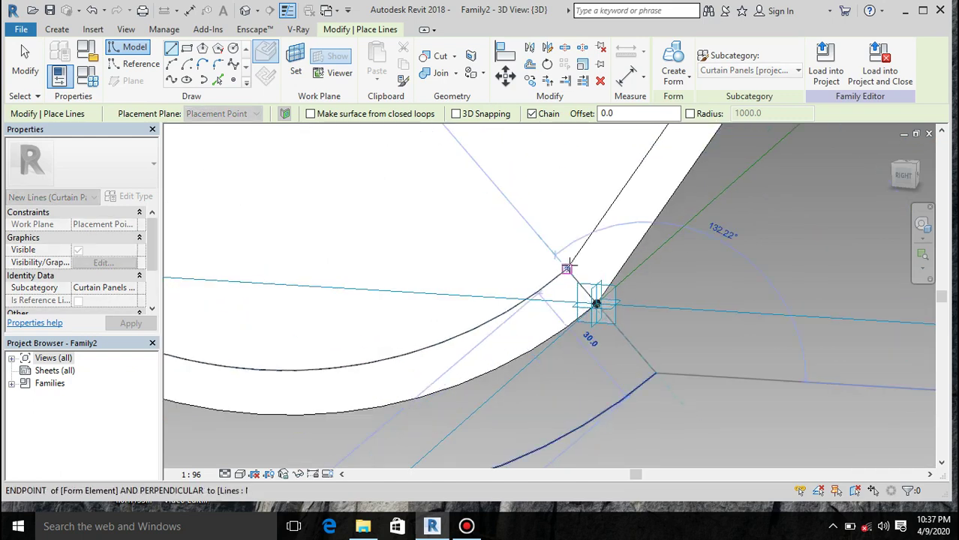
scroll(566, 264, up, 5)
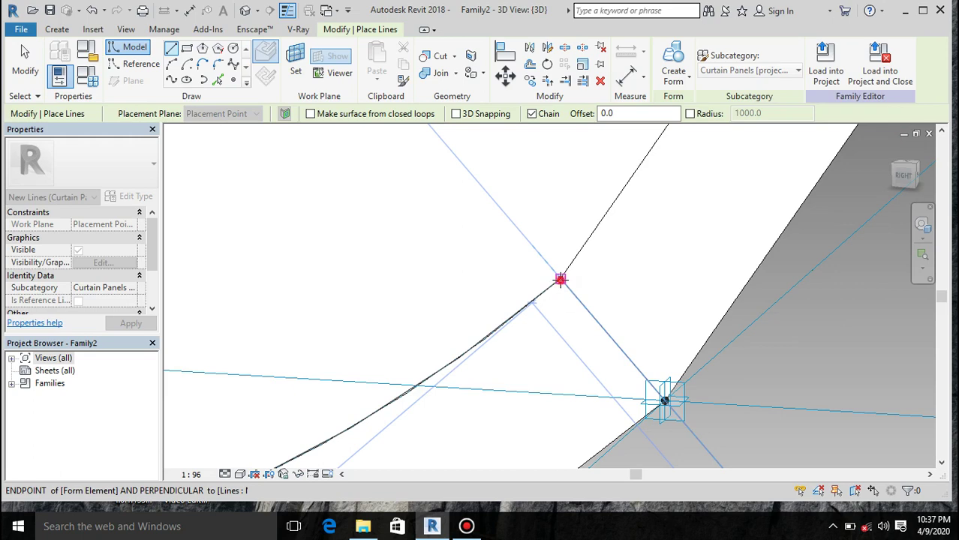
click(560, 278)
scroll(661, 268, down, 3)
scroll(661, 269, down, 5)
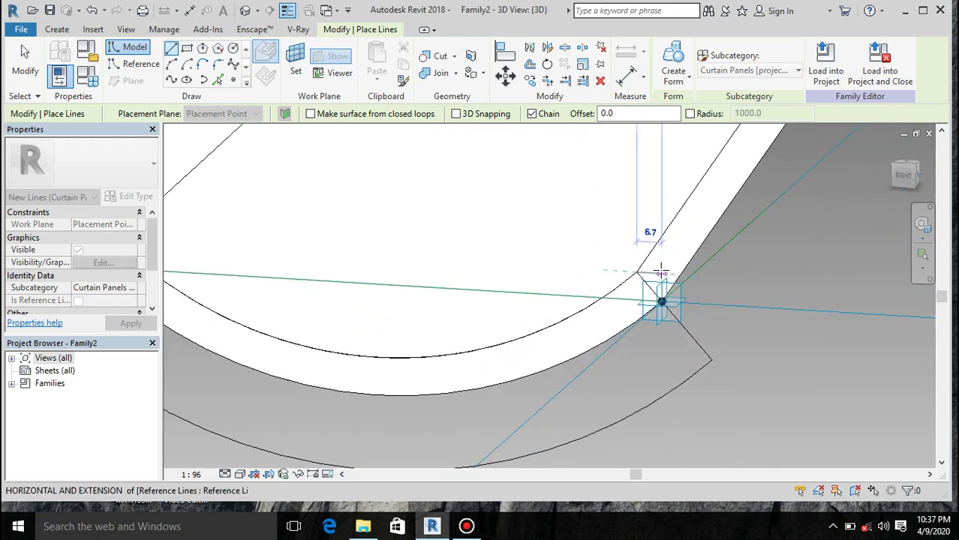
key(Escape)
key(Escape)
key(Escape)
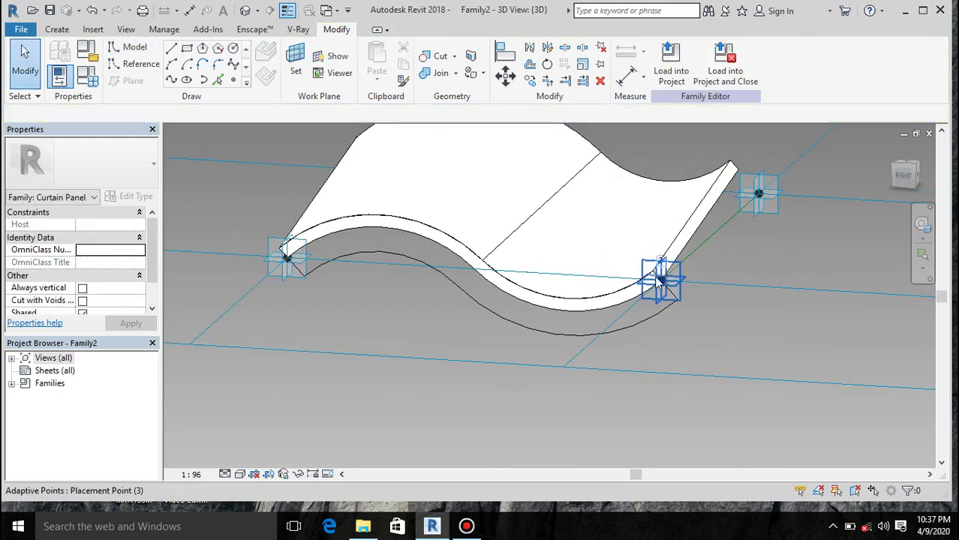
key(Tab)
click(620, 327)
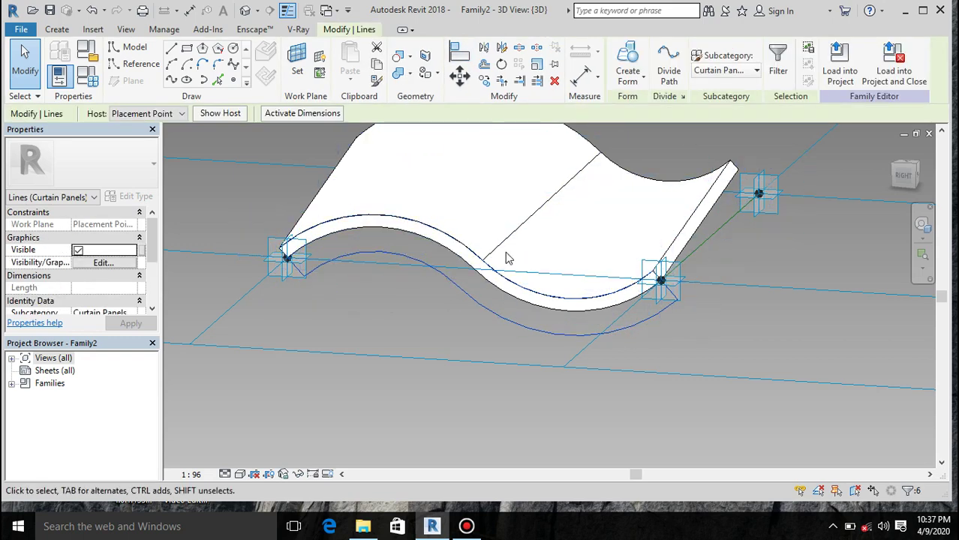
Add the surface edge to the selection and create the thin solid lip strip form
ctrl+click(563, 240)
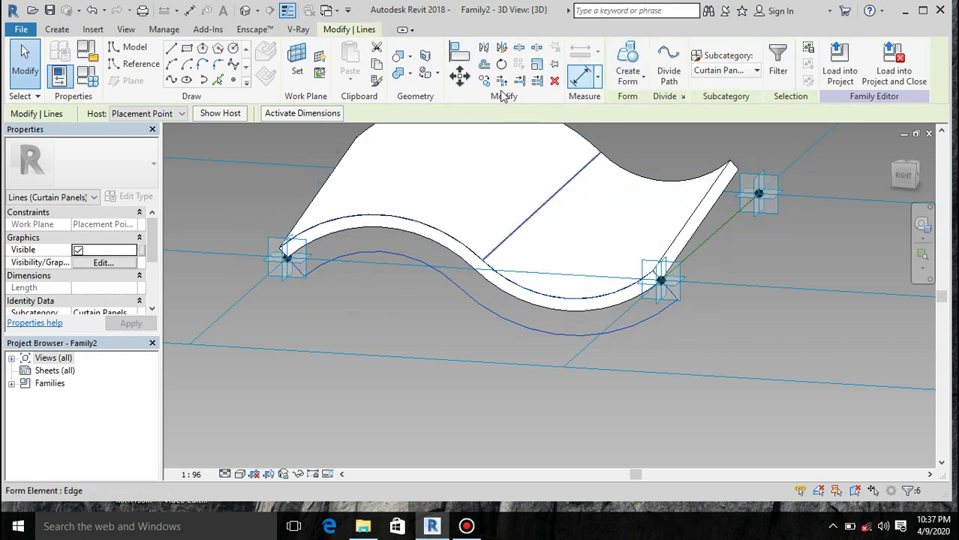
click(625, 66)
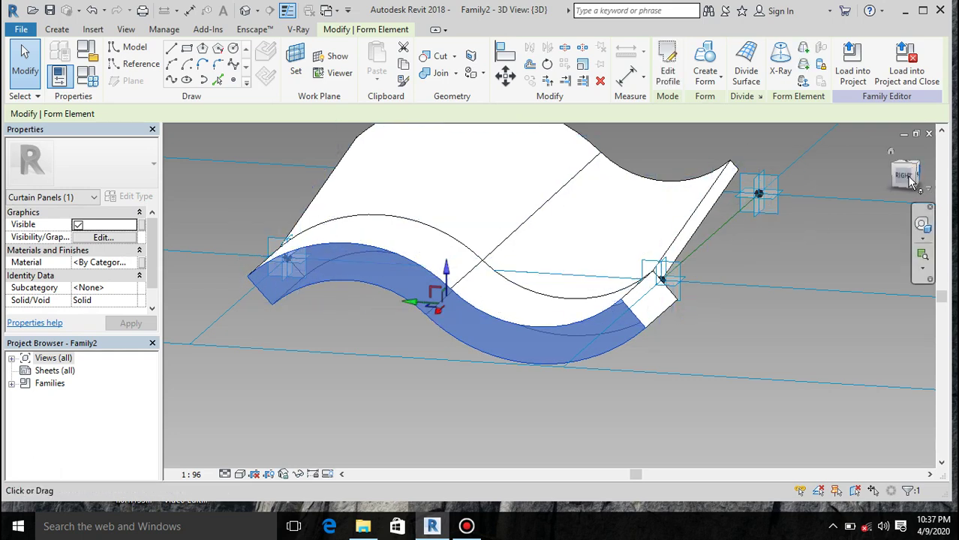
Move the curved strip up under the tile's front edge to form a lip
drag(910, 182, 415, 367)
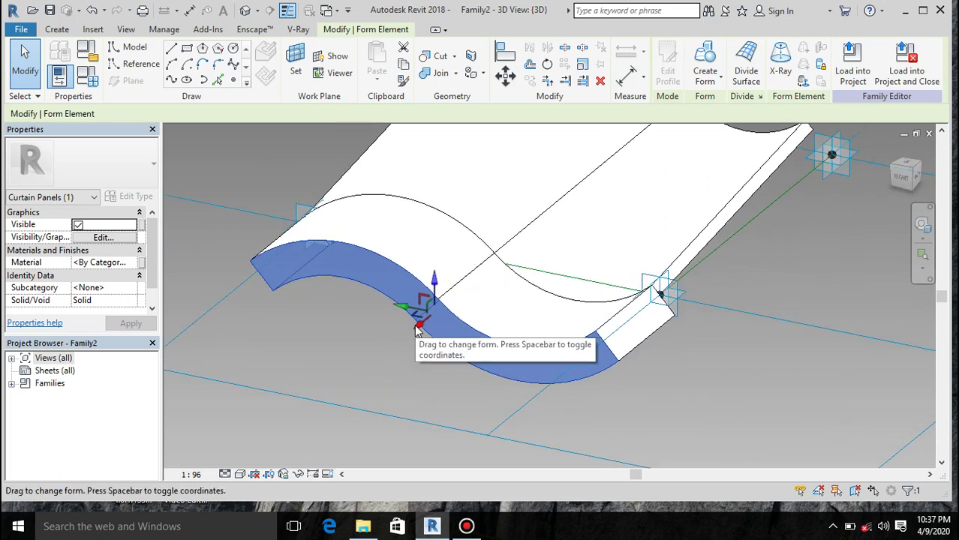
drag(418, 323, 459, 285)
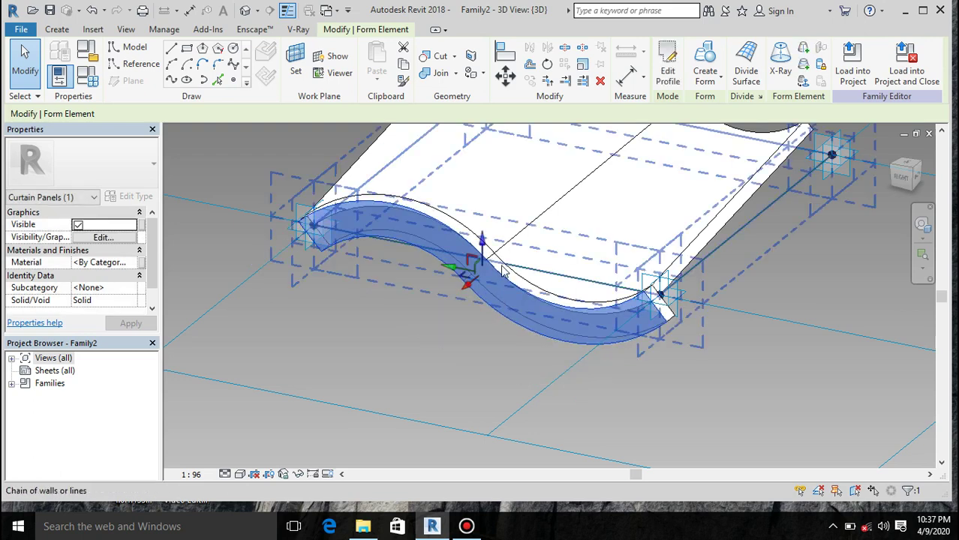
drag(471, 281, 489, 272)
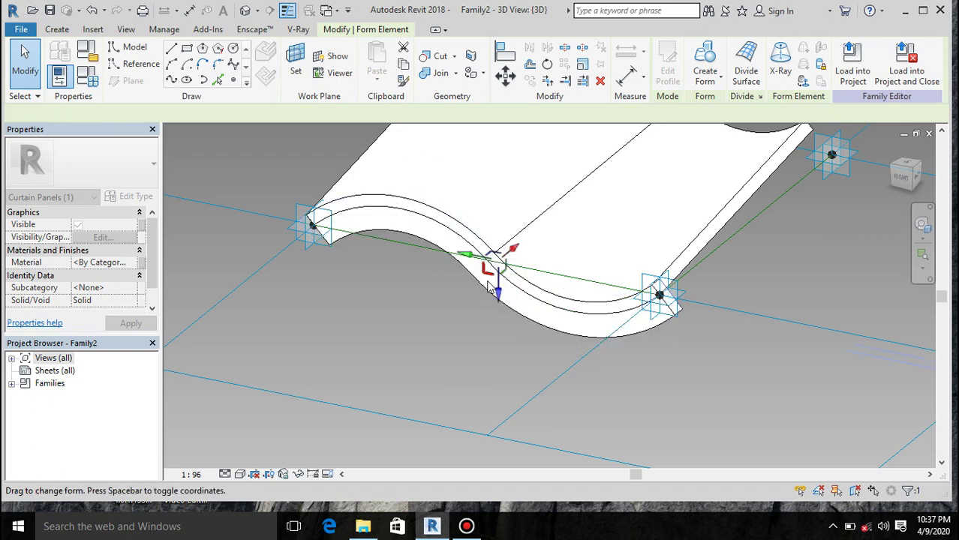
scroll(515, 260, up, 2)
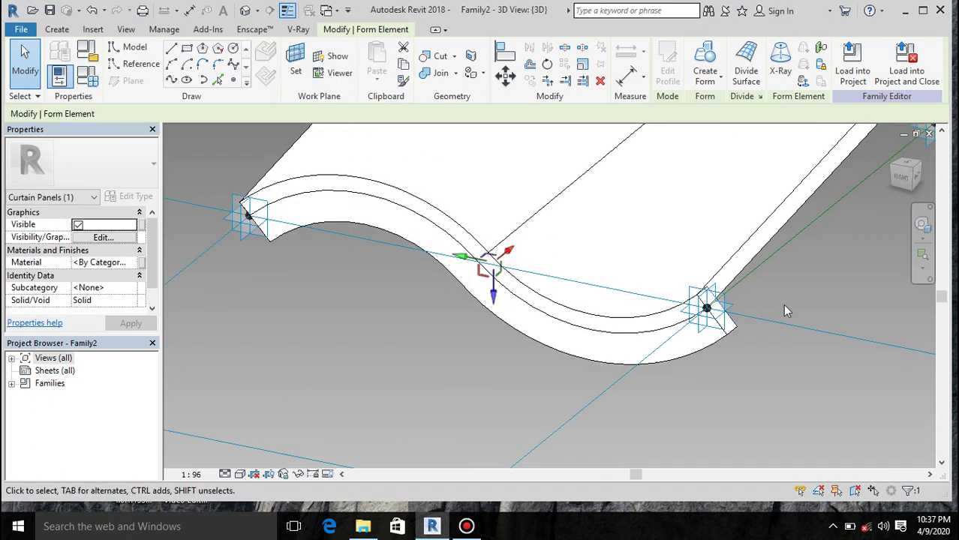
scroll(766, 304, up, 3)
scroll(611, 344, down, 3)
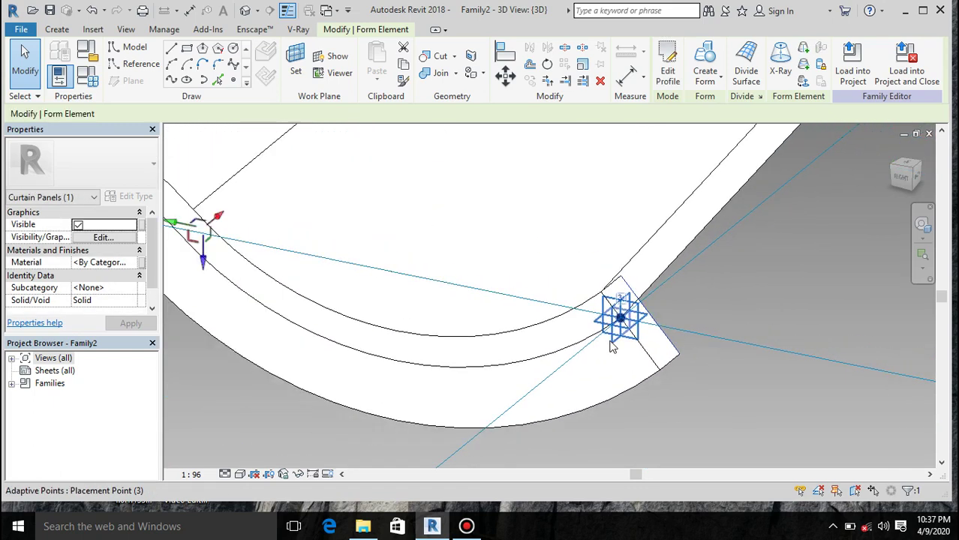
scroll(611, 343, down, 2)
scroll(611, 344, up, 1)
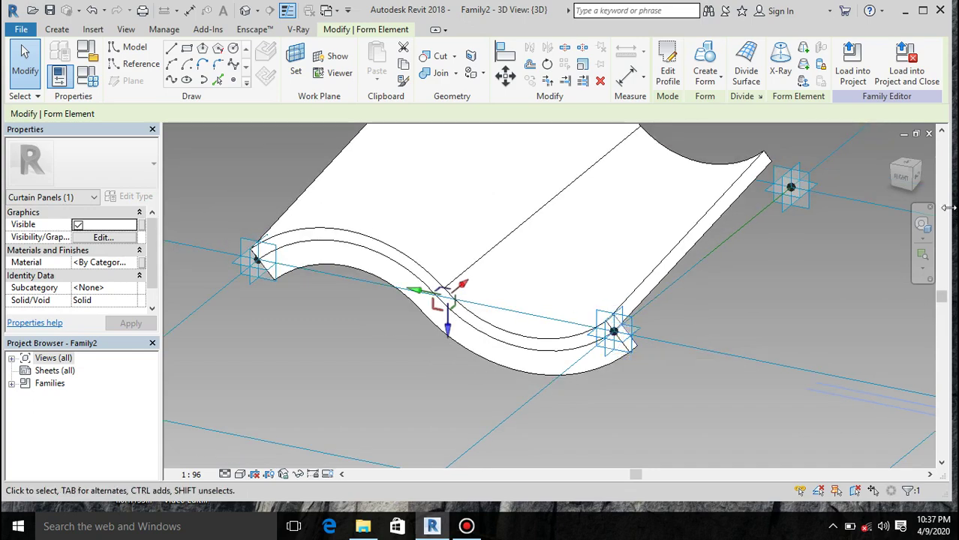
click(913, 188)
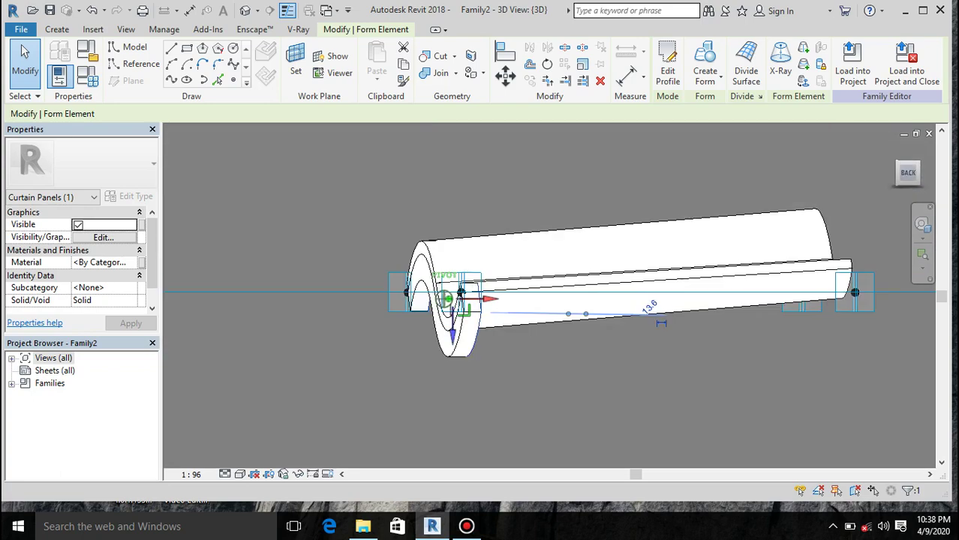
drag(907, 174, 896, 192)
scroll(684, 260, down, 3)
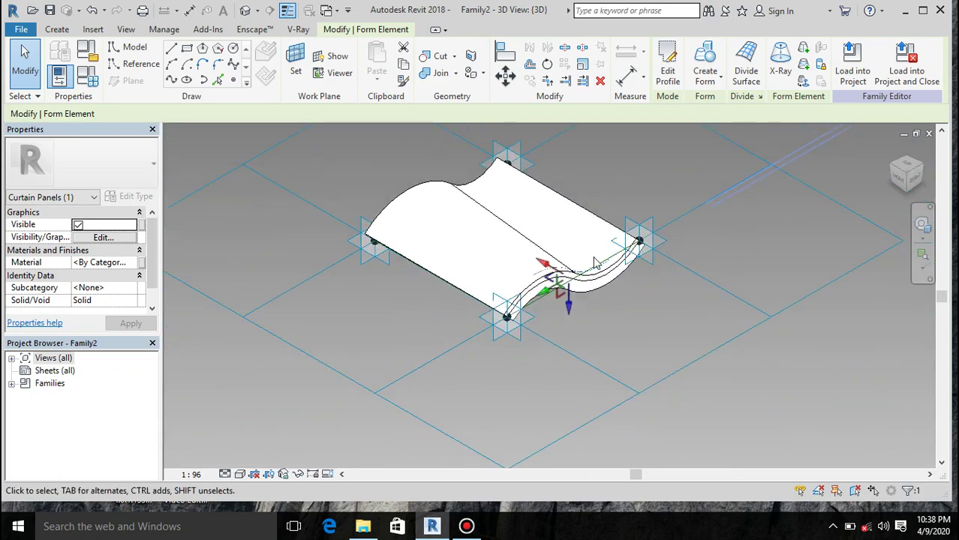
scroll(536, 217, up, 2)
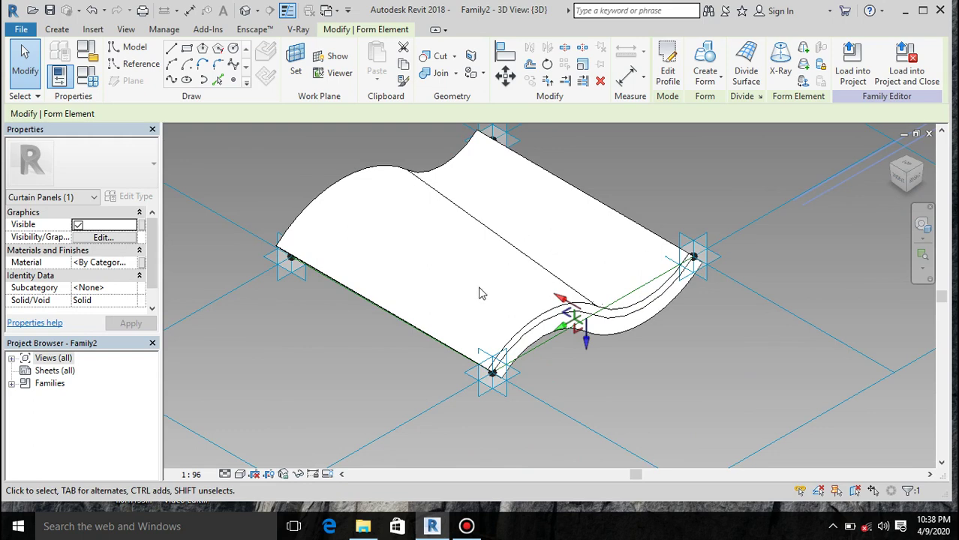
click(342, 365)
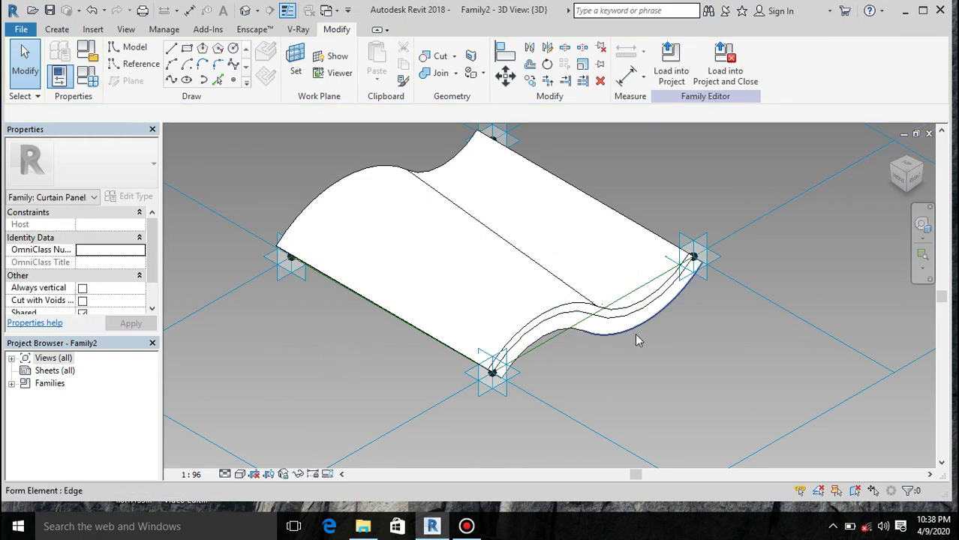
click(916, 184)
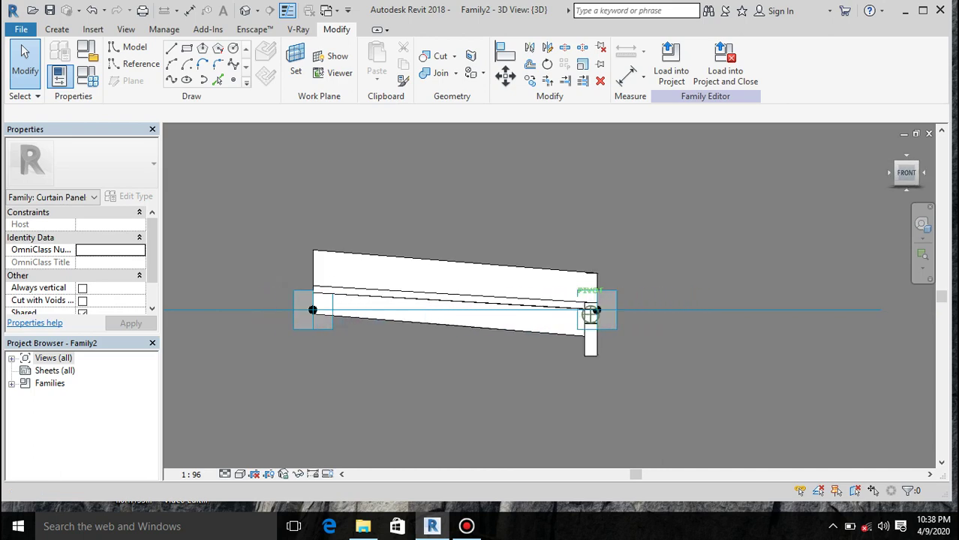
drag(906, 174, 524, 351)
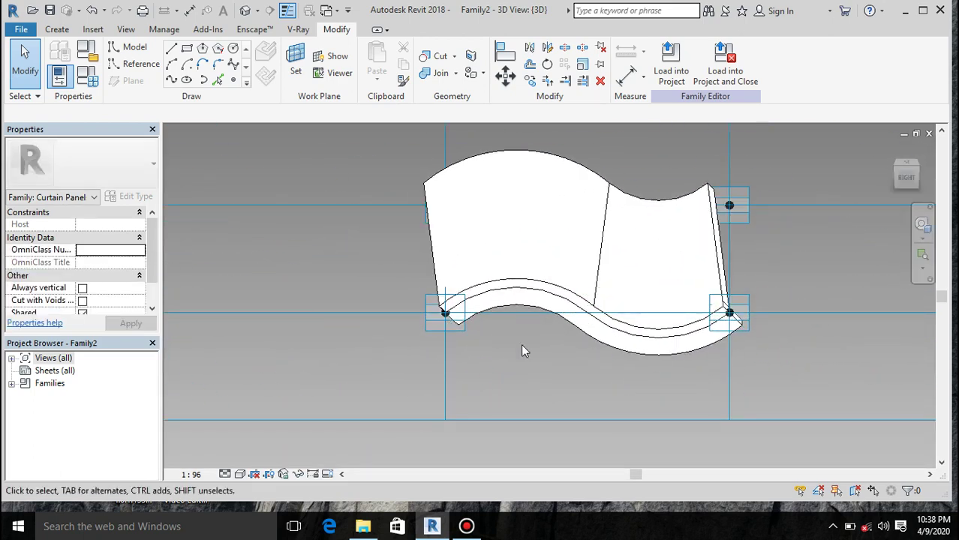
scroll(508, 341, down, 3)
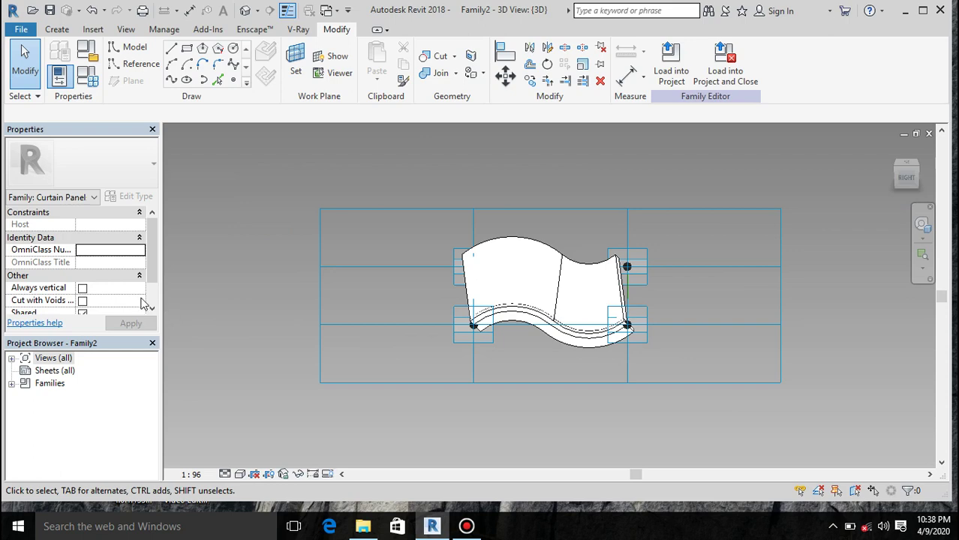
Save the tile family as Family2 in the Documents folder
click(49, 12)
scroll(421, 332, down, 2)
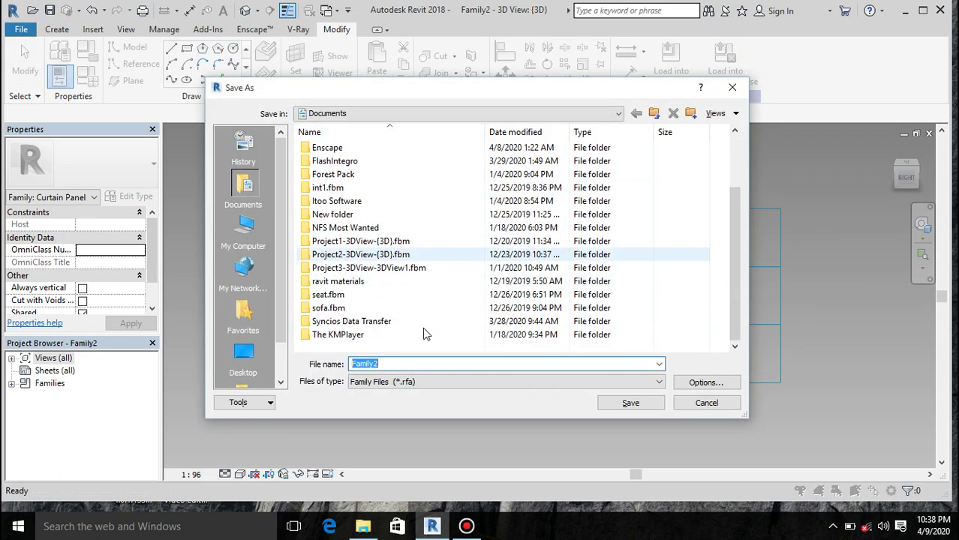
click(401, 365)
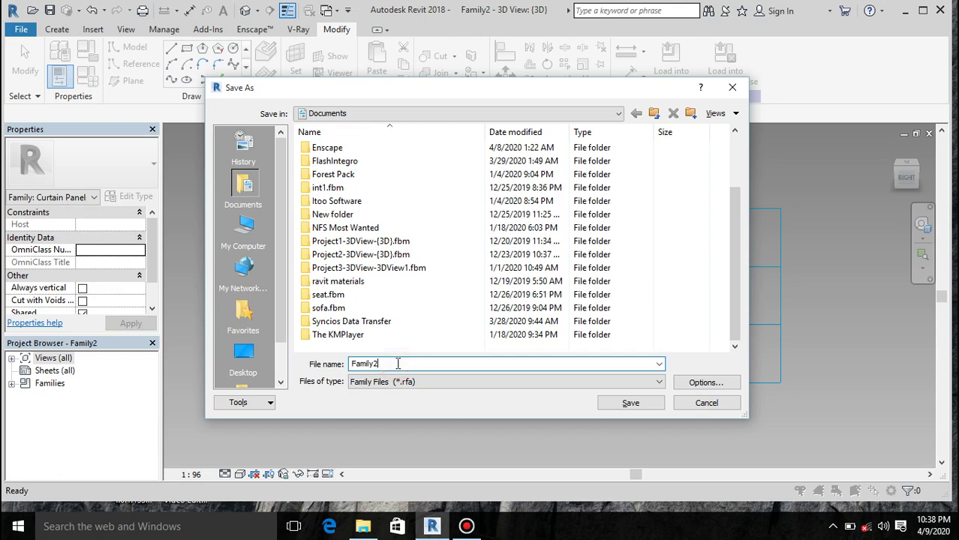
click(630, 403)
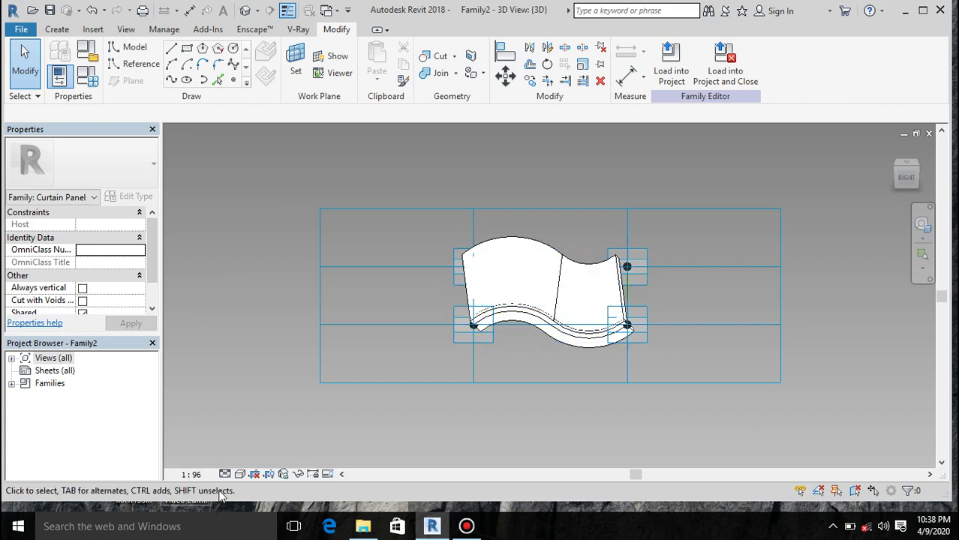
Switch the view to Realistic shading and open the Material Browser for the tile form
click(240, 475)
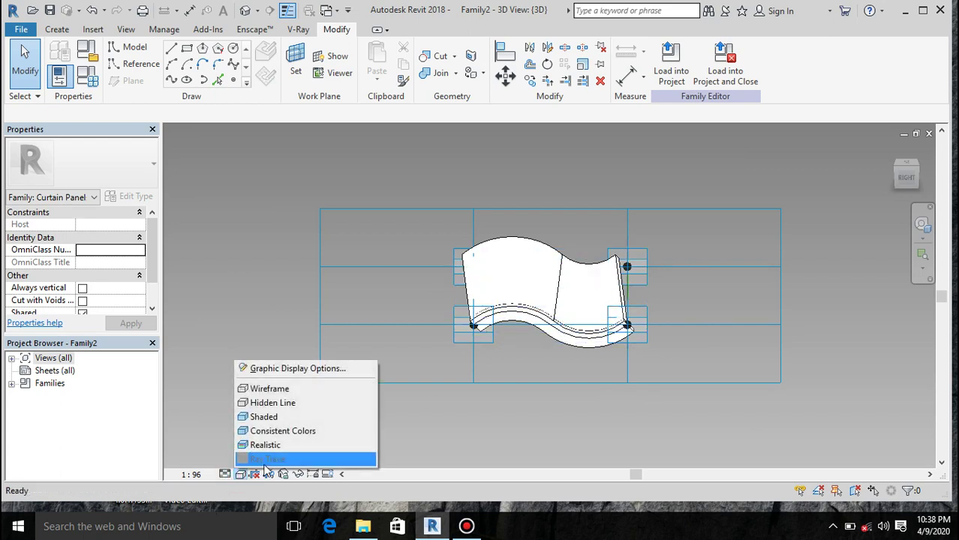
click(276, 444)
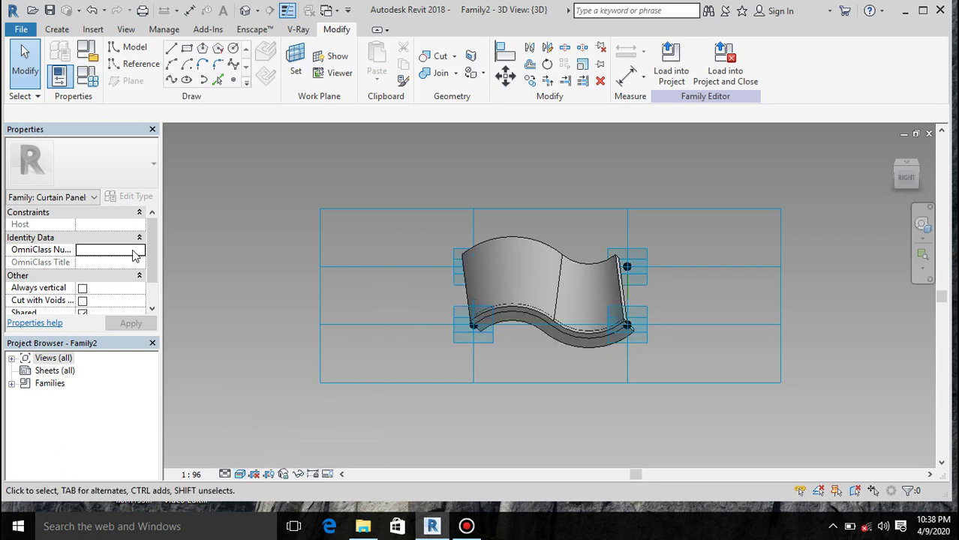
click(525, 240)
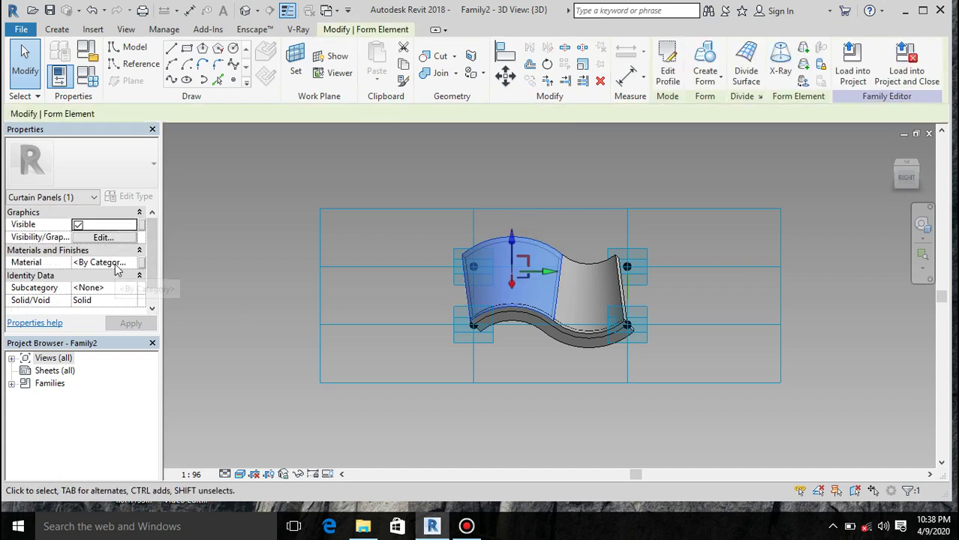
click(116, 262)
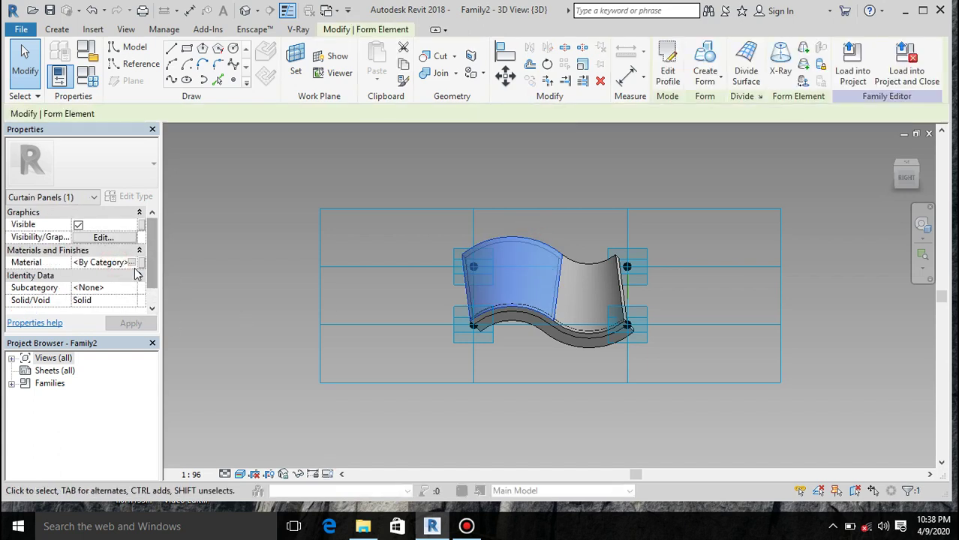
click(131, 263)
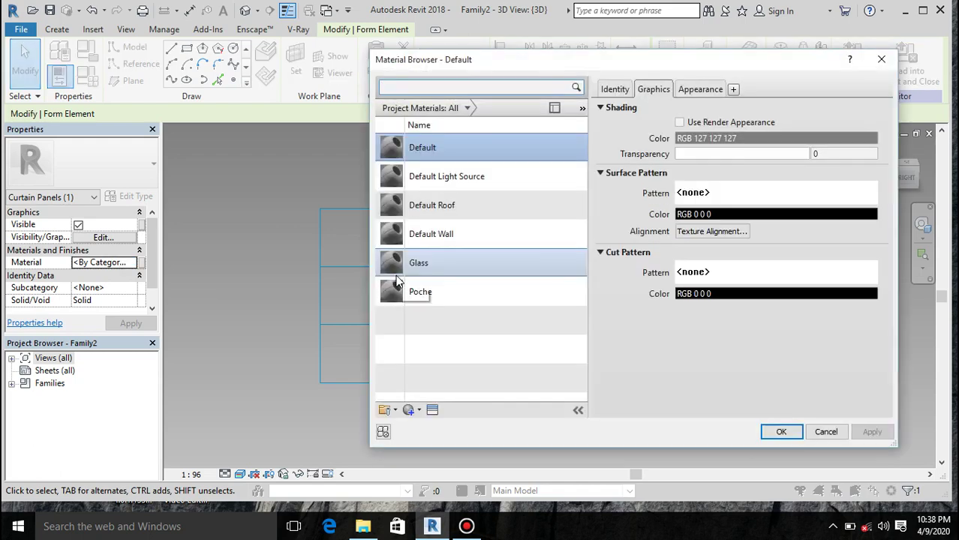
Create a new material named 'roof' and assign it to the tile form
click(419, 411)
click(425, 425)
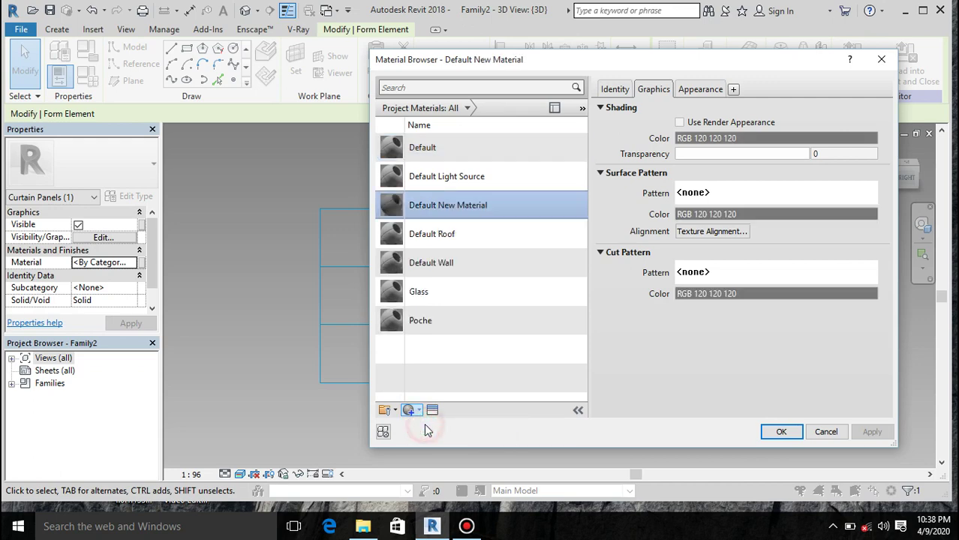
right_click(441, 215)
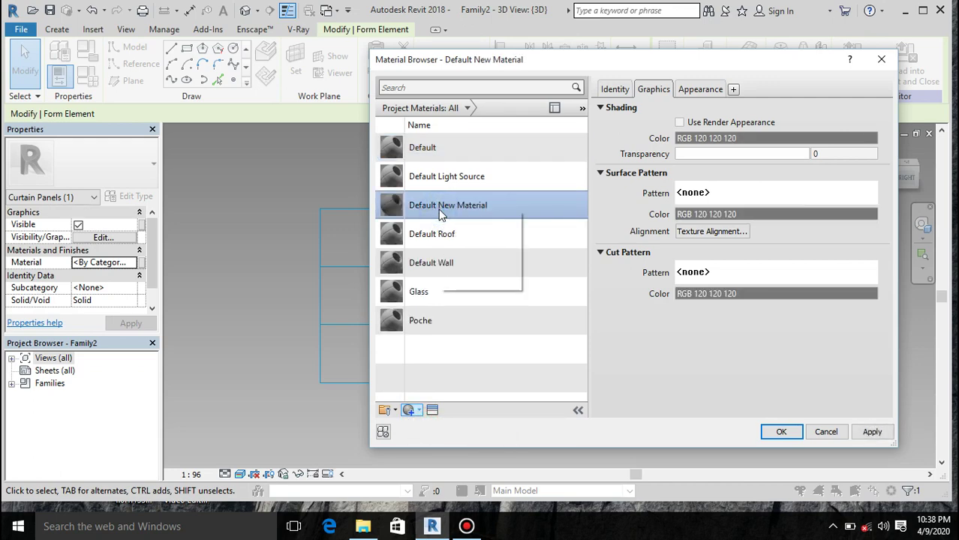
click(478, 250)
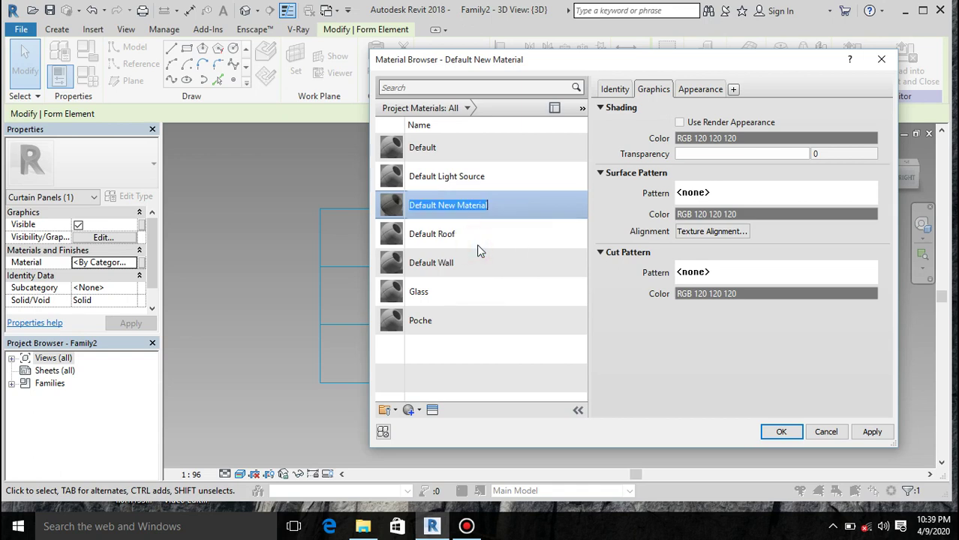
text(roof)
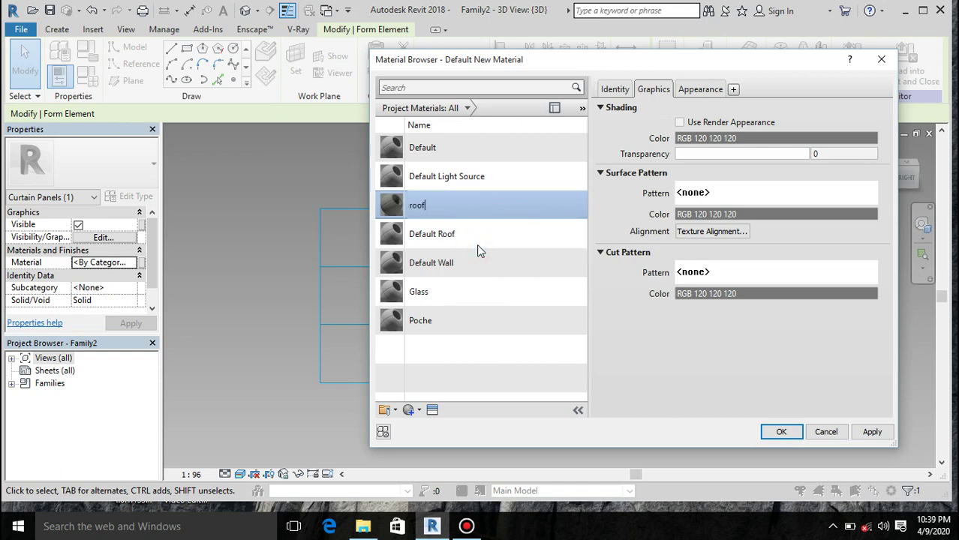
key(Return)
click(773, 431)
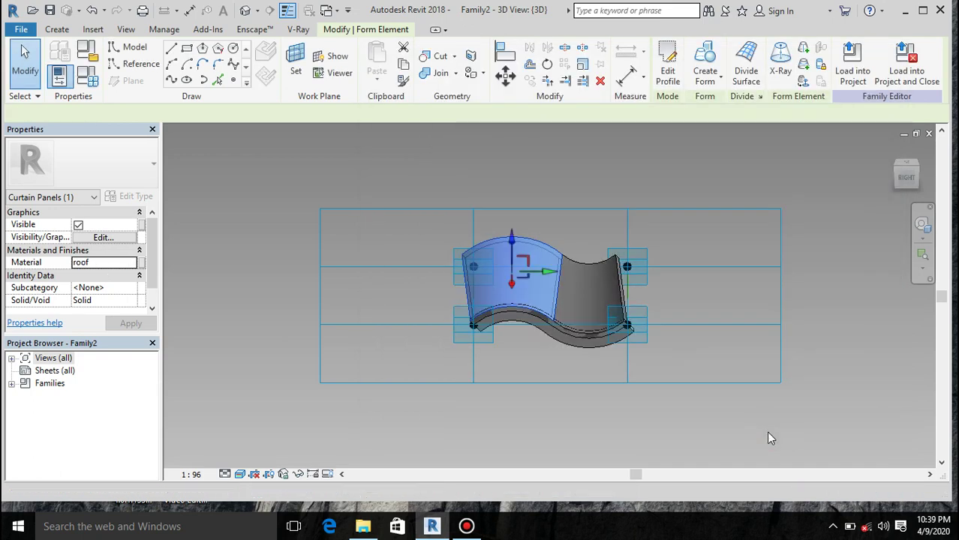
Deselect the form and load the tile family into Project3
click(539, 171)
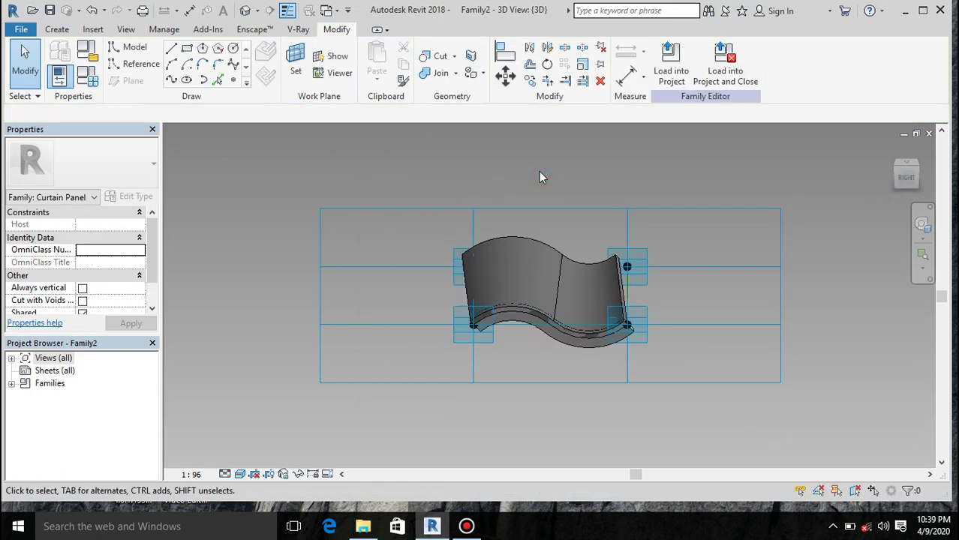
scroll(553, 275, up, 5)
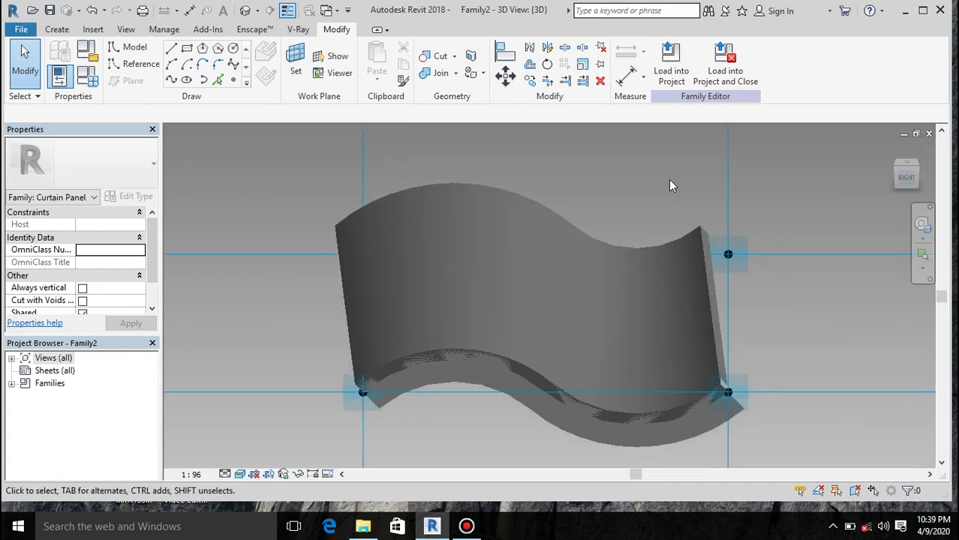
click(670, 67)
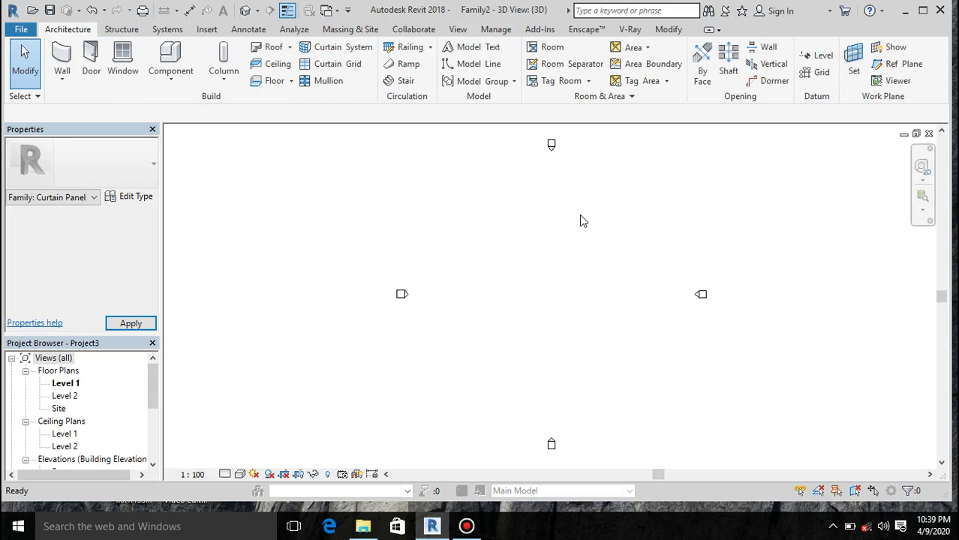